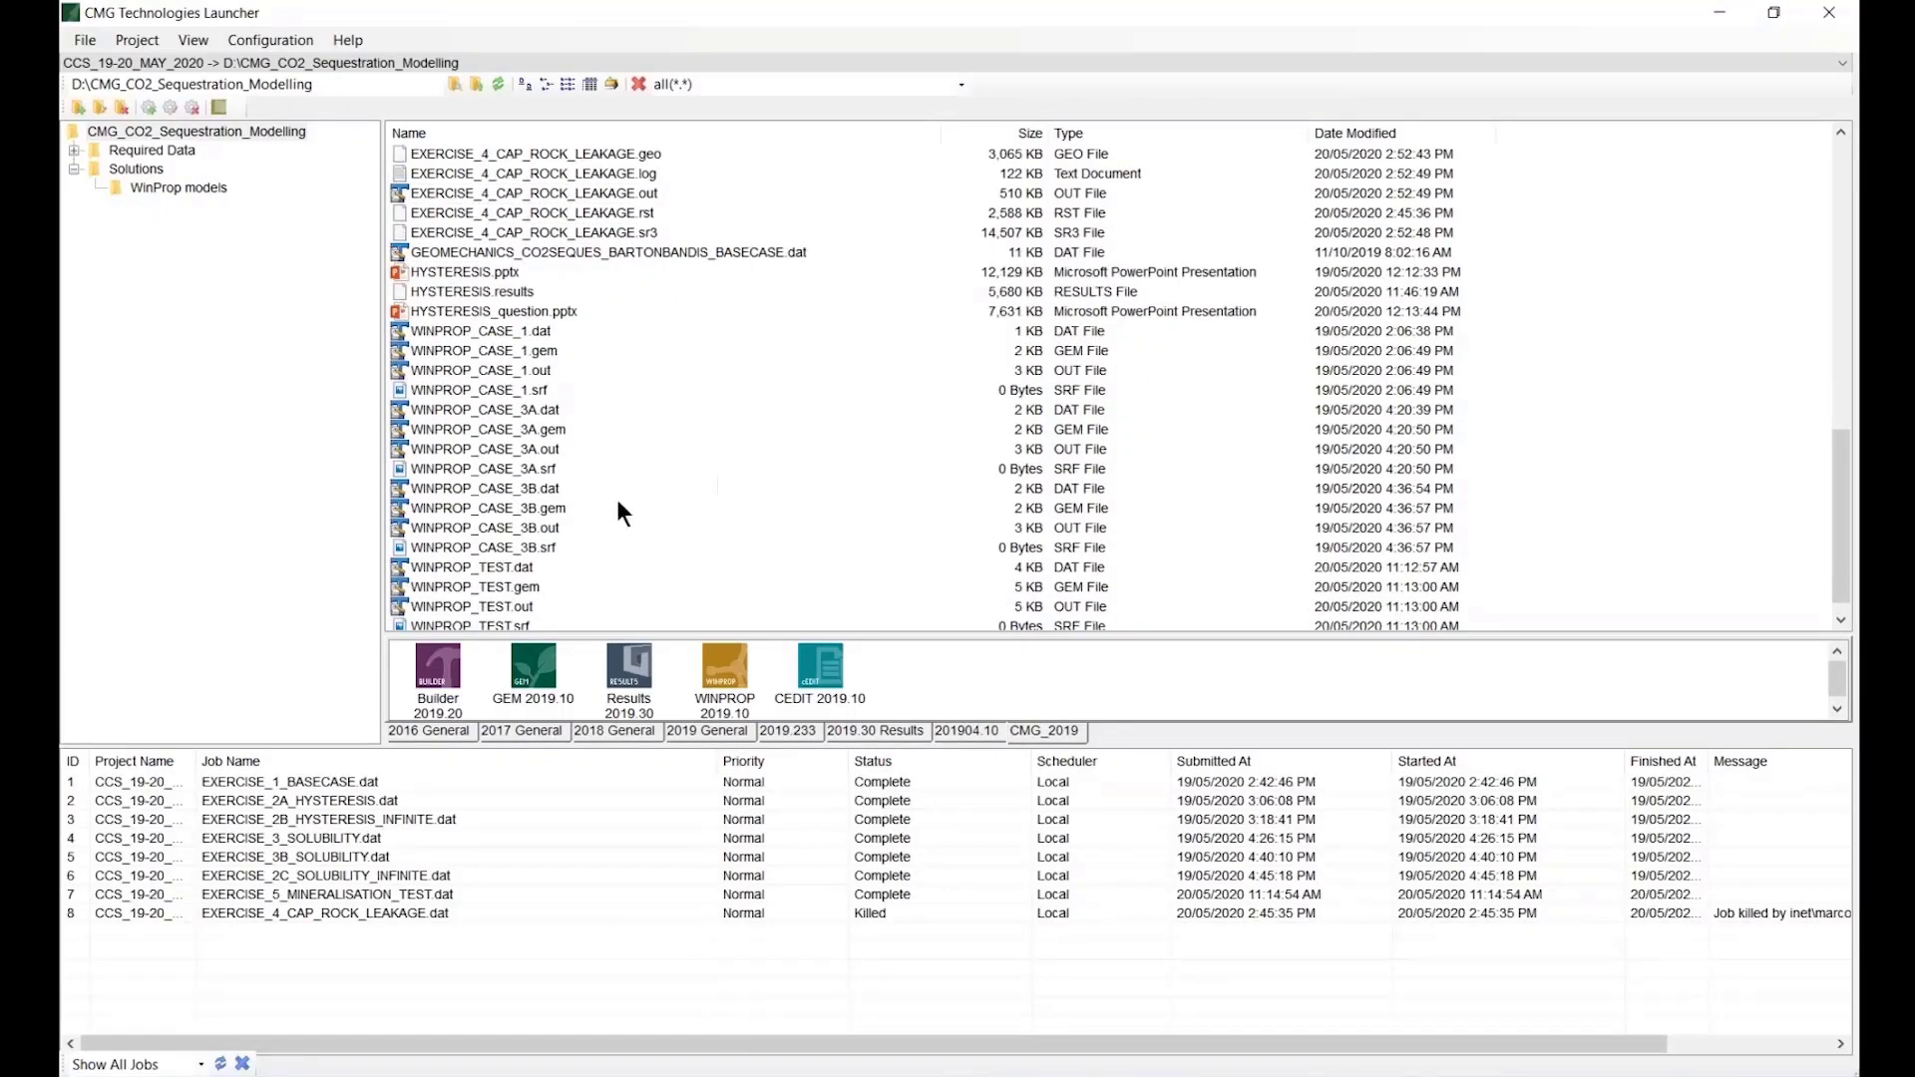
# Launch WINPROP_CASE_3B.dat in WinProp 2019.10 from the CMG Technologies Launcher.
pyautogui.click(450, 483)
pyautogui.moveTo(541, 489); pyautogui.dragTo(719, 663)
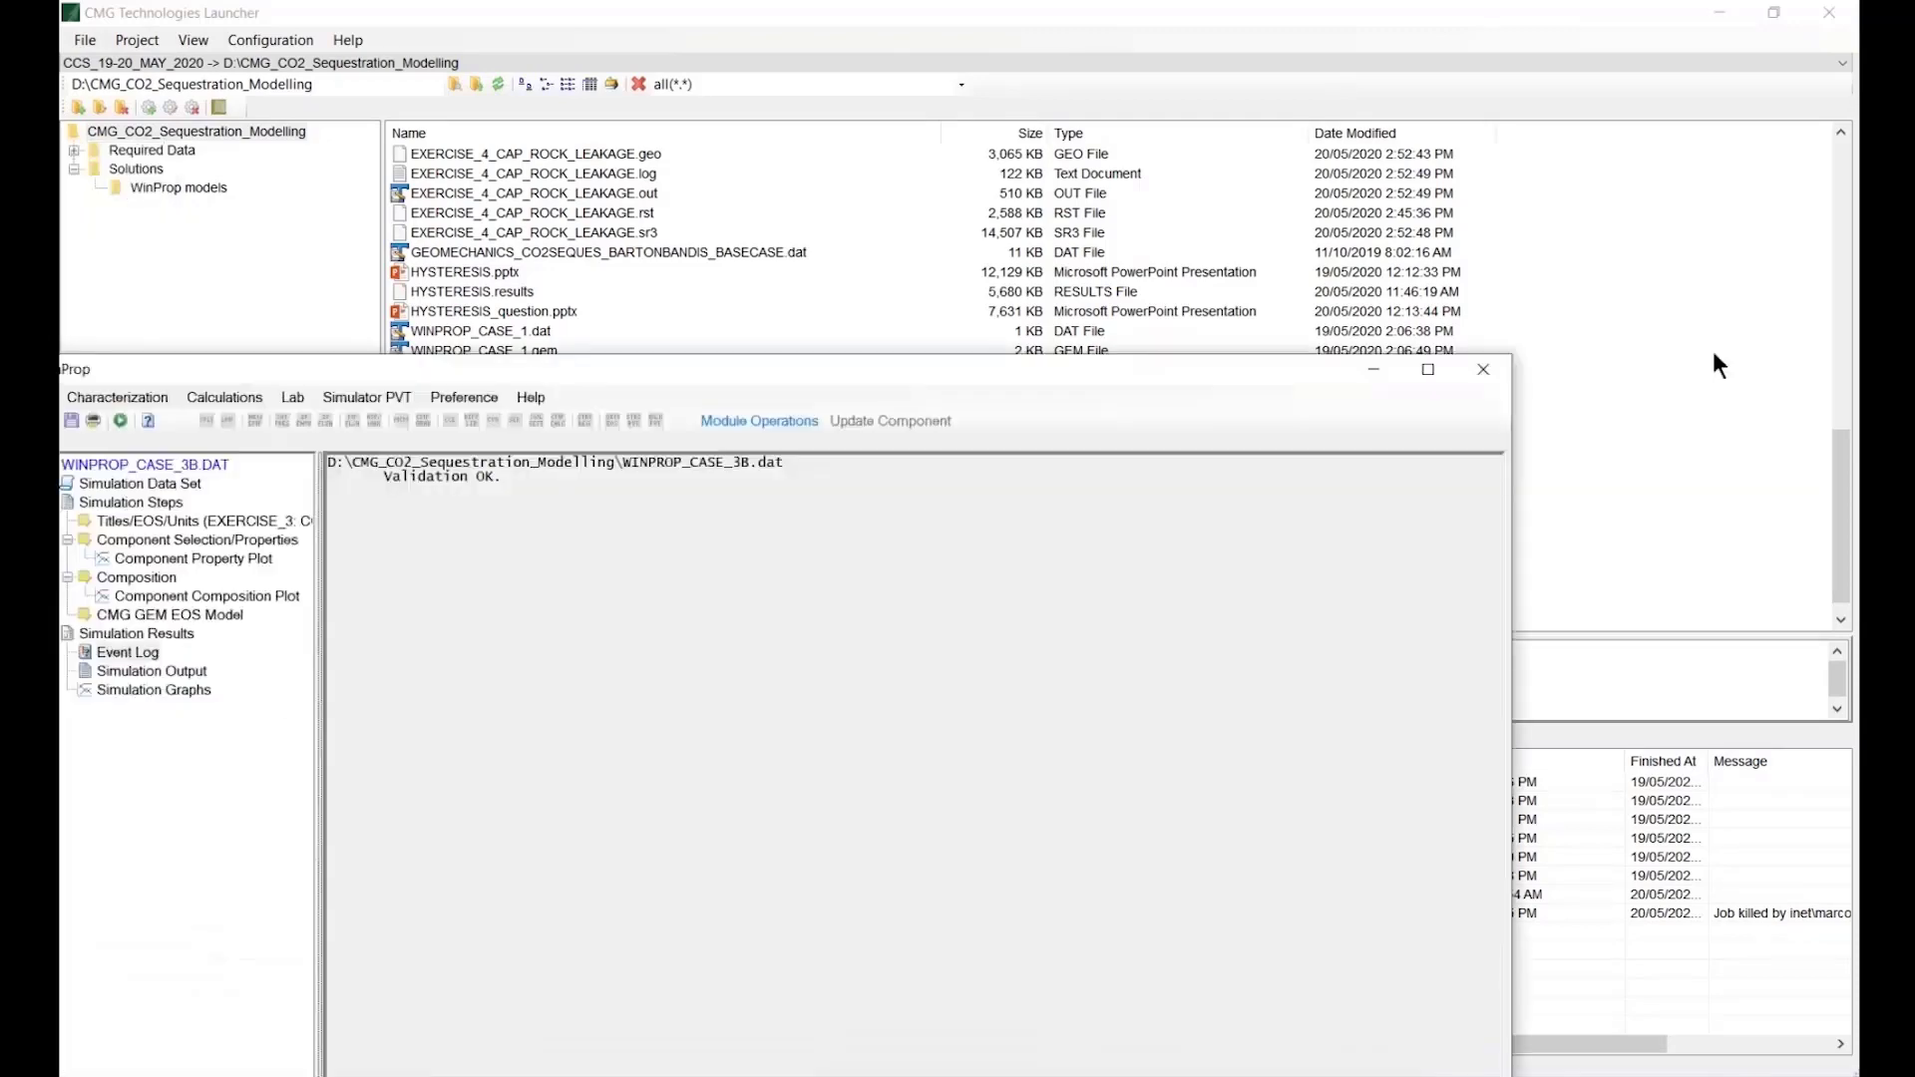
# Maximize WinProp and change the Titles/EOS/Units comment line from EXERCISE 3 to EXERCISE 5.
pyautogui.moveTo(1397, 365); pyautogui.dragTo(1402, 14)
pyautogui.click(1416, 18)
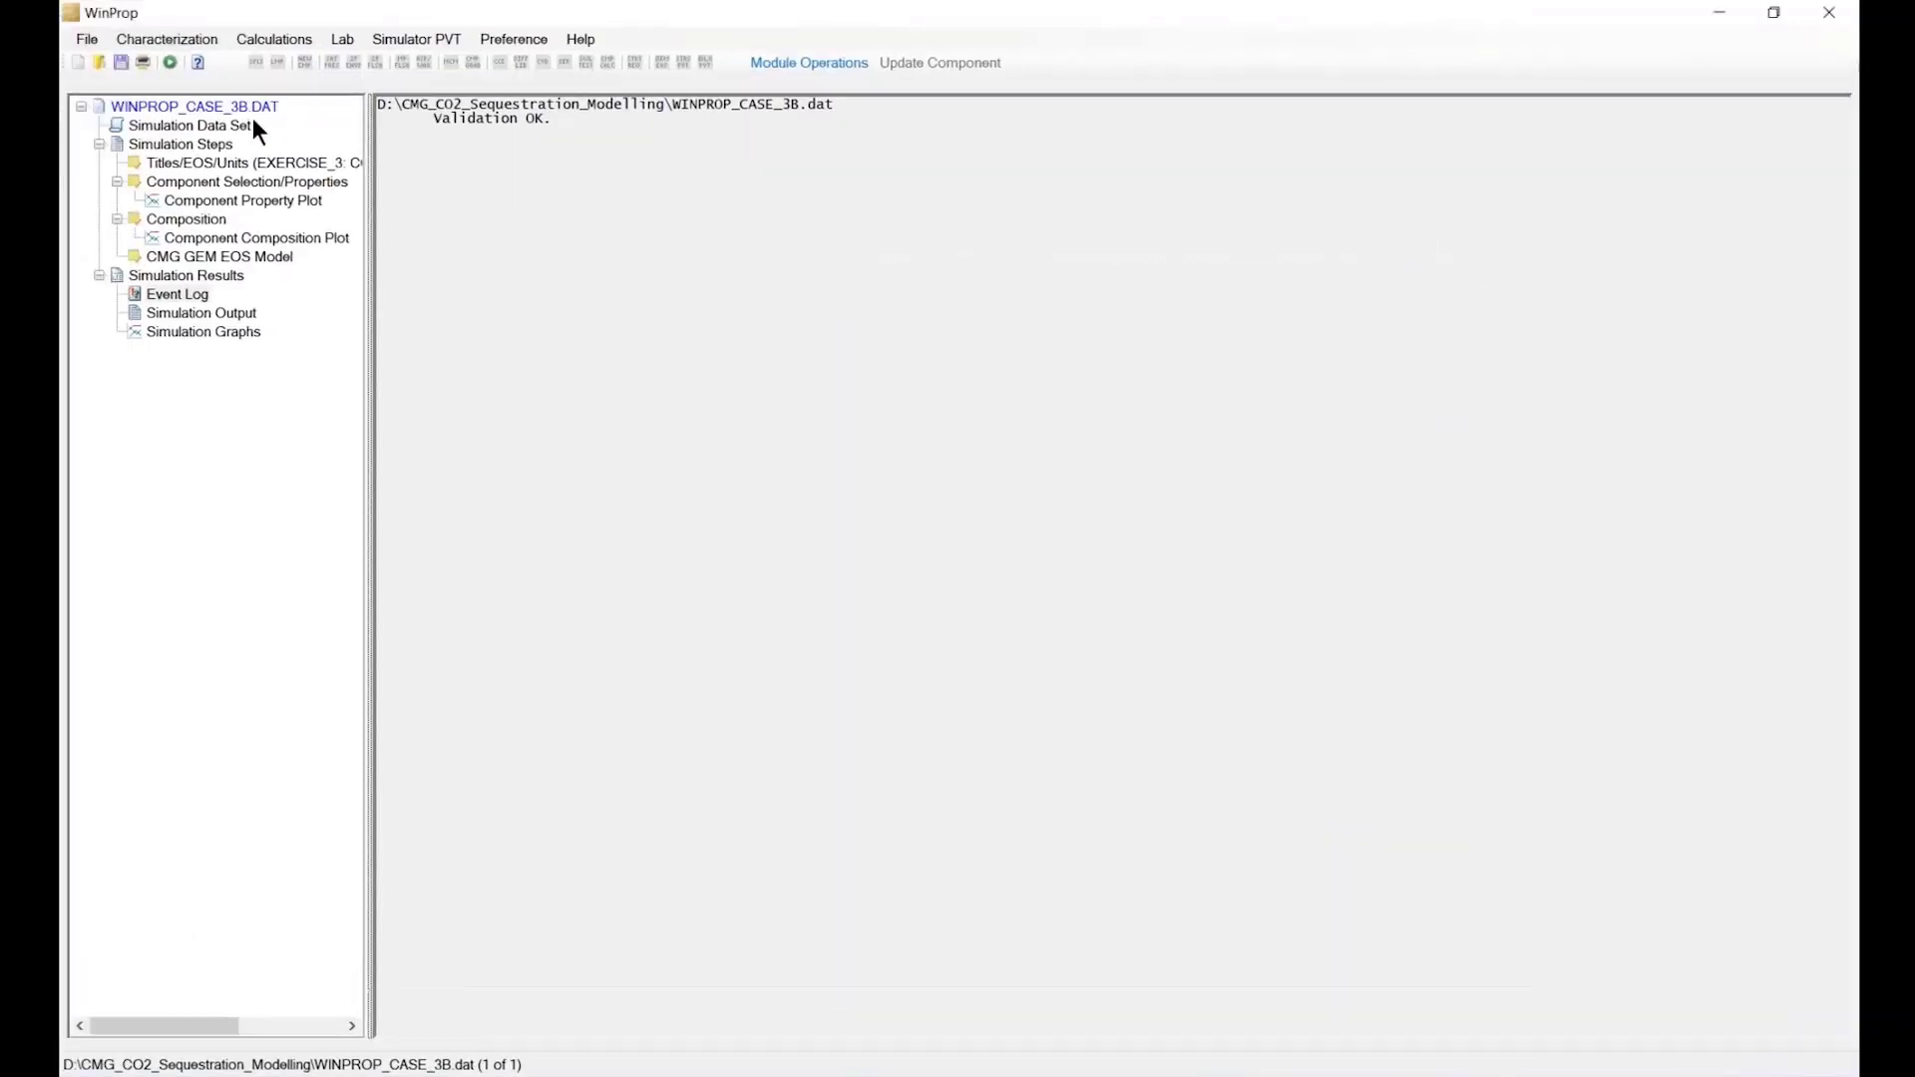
pyautogui.click(201, 161)
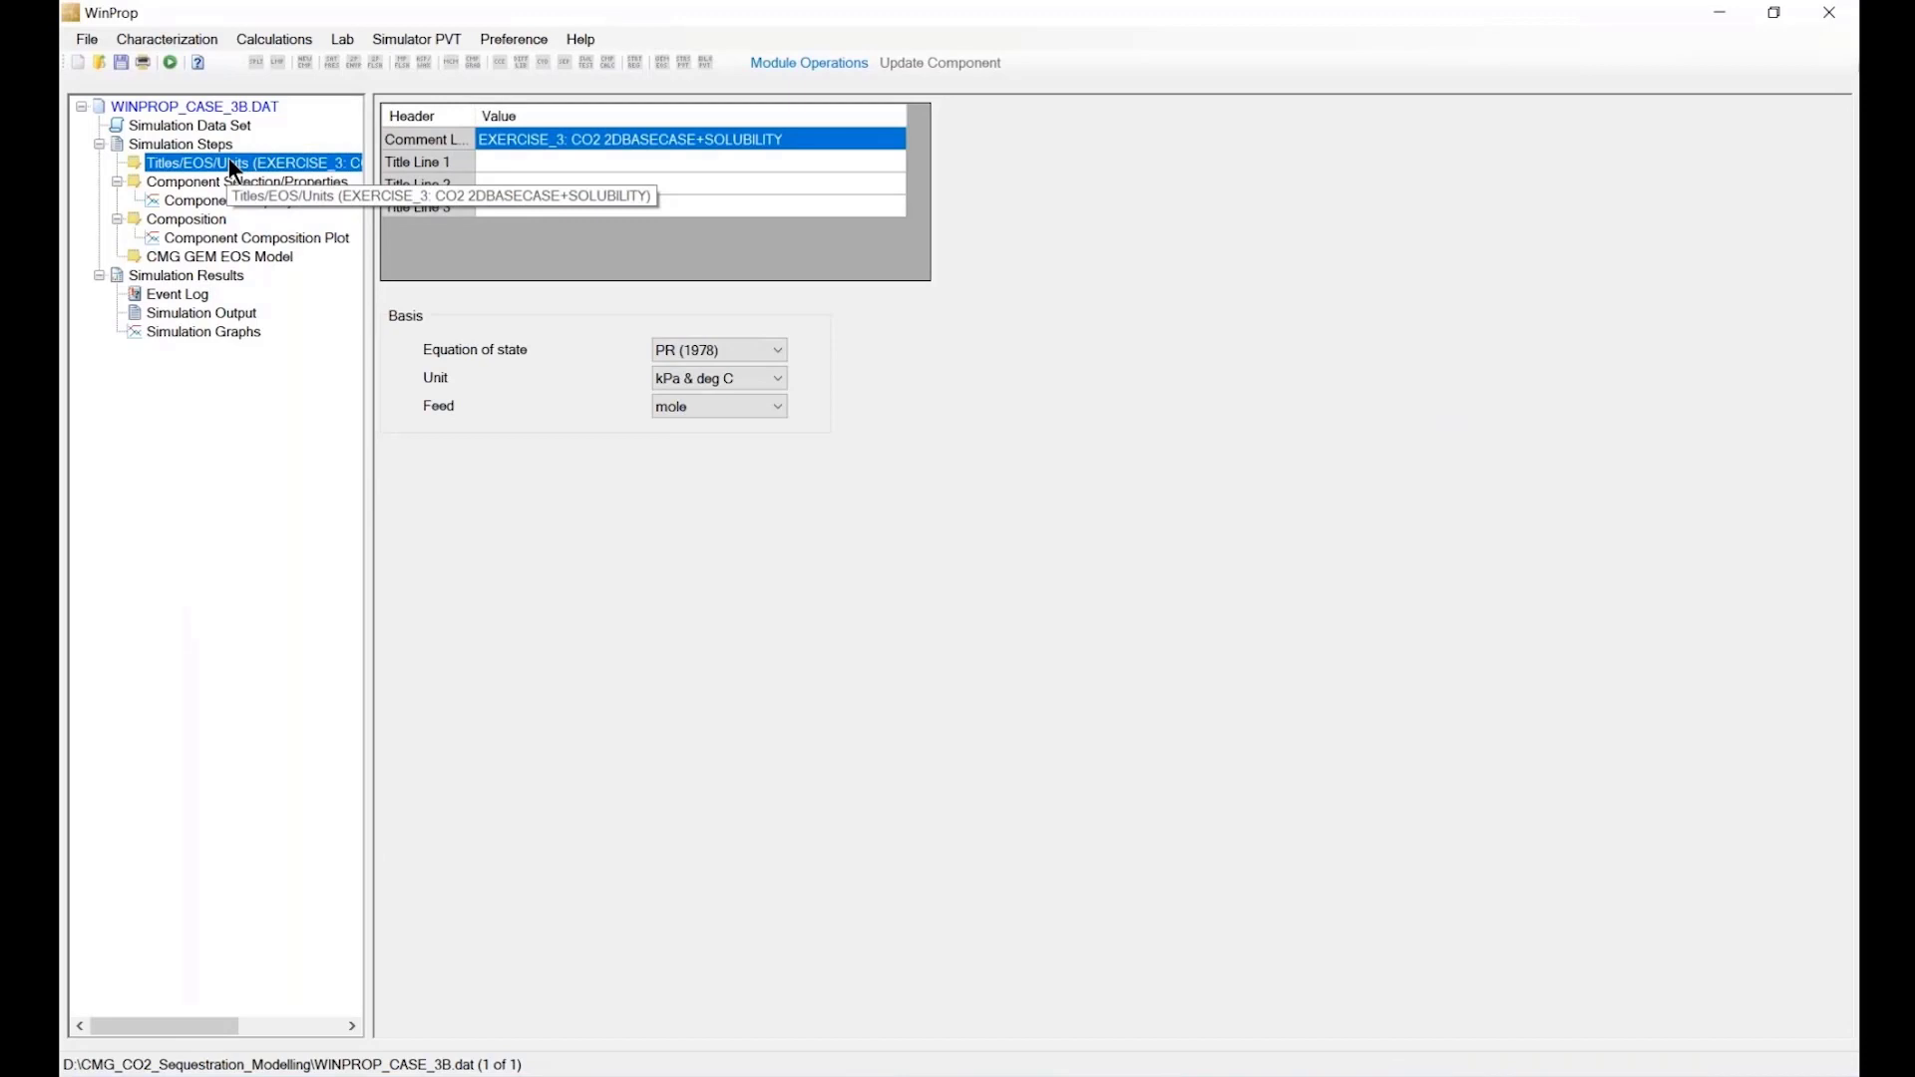
pyautogui.click(554, 137)
pyautogui.click(562, 139)
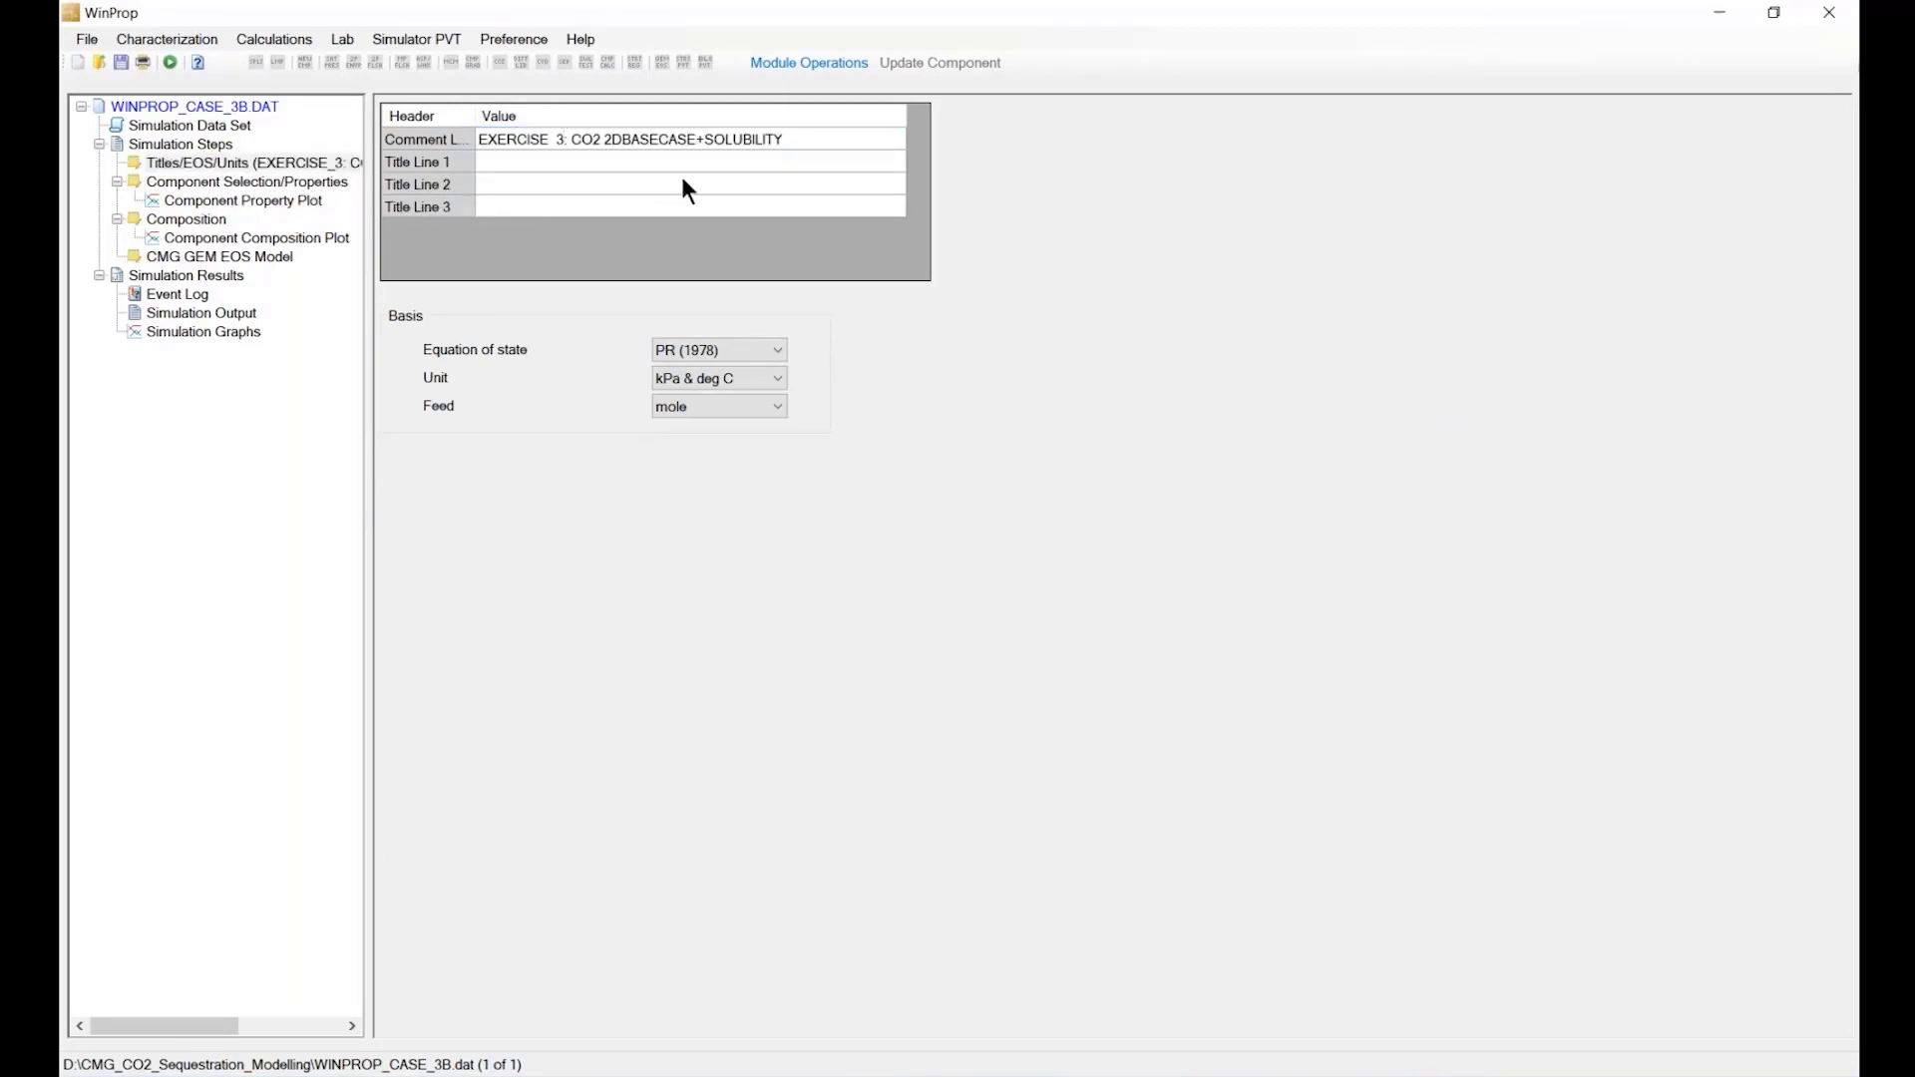
pyautogui.press('BackSpace')
pyautogui.write('5:')
# Append '+MINERALISATION' to the end of the case comment line.
pyautogui.click(822, 143)
pyautogui.write('+MINERALISATION')
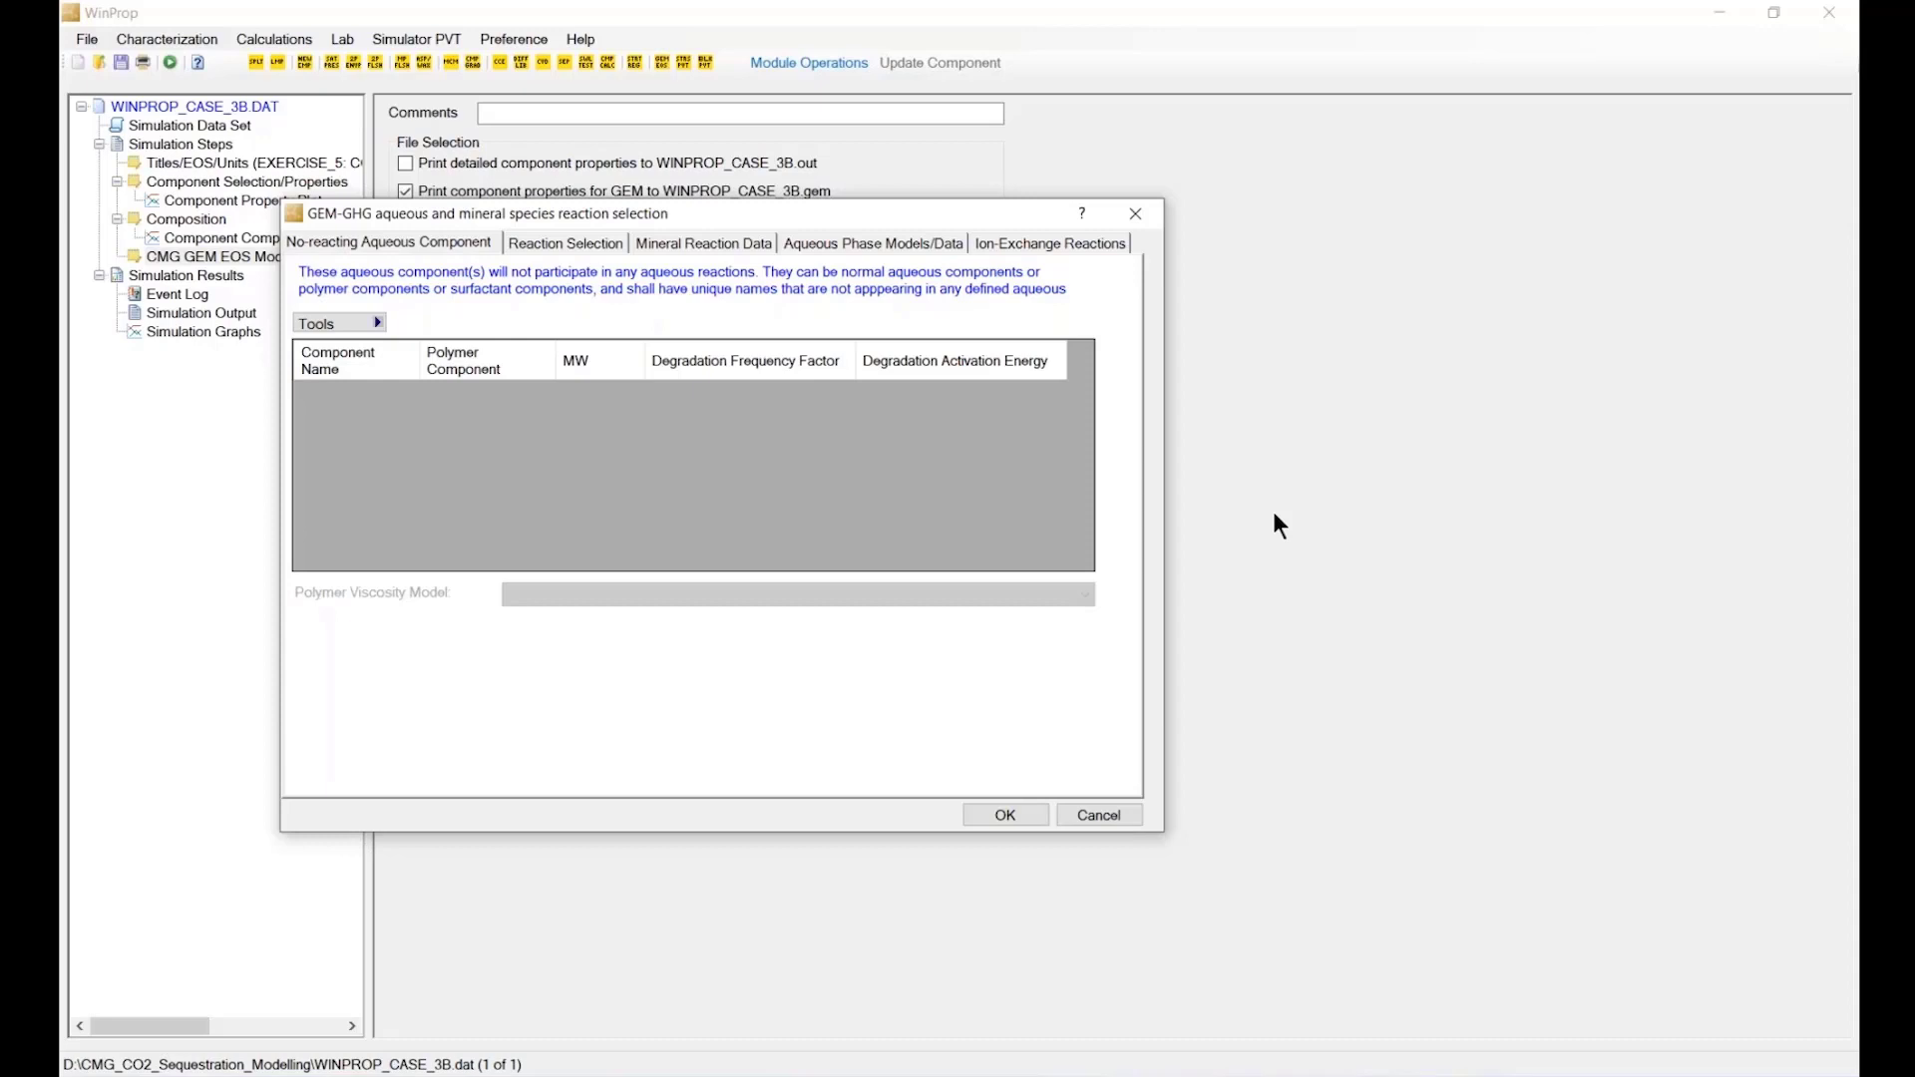
# Show the Reaction Selection tab with Thermo.dat kept as the geo-chemistry database.
pyautogui.click(536, 247)
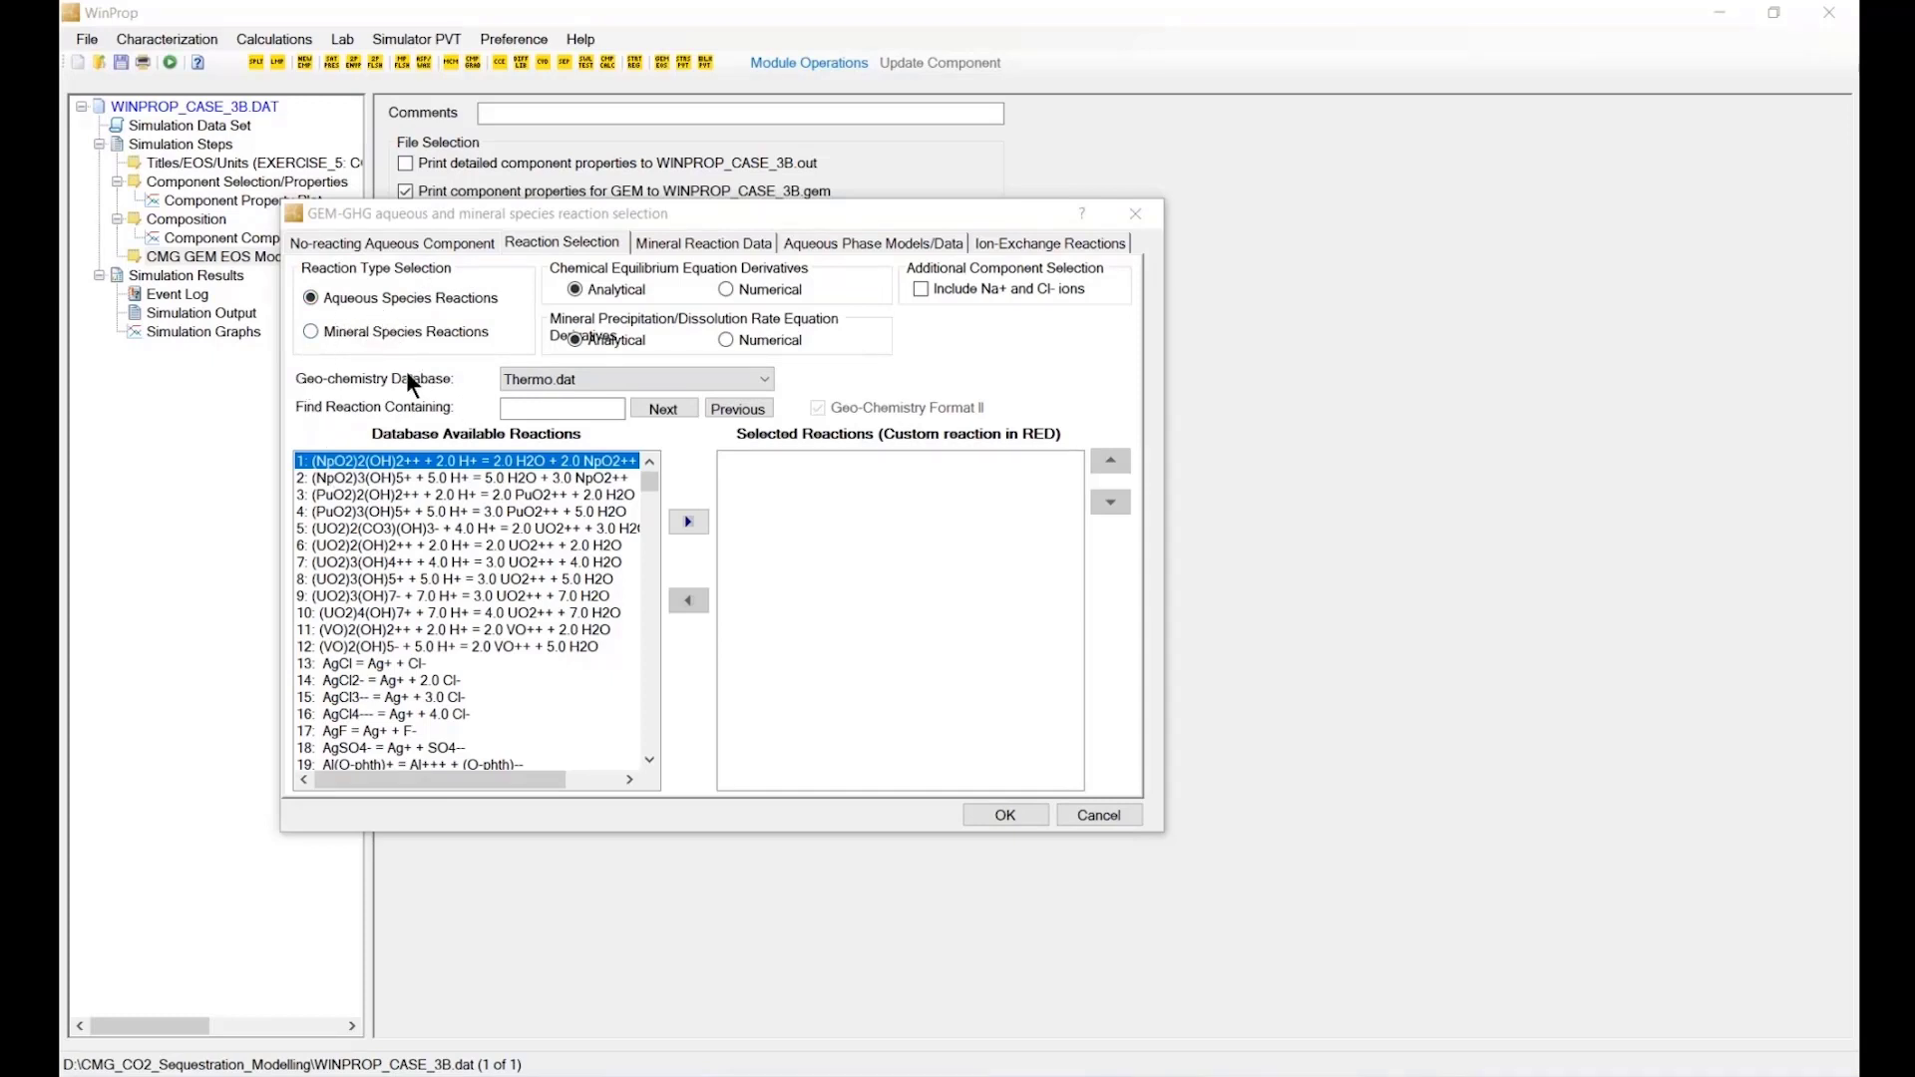
pyautogui.click(546, 377)
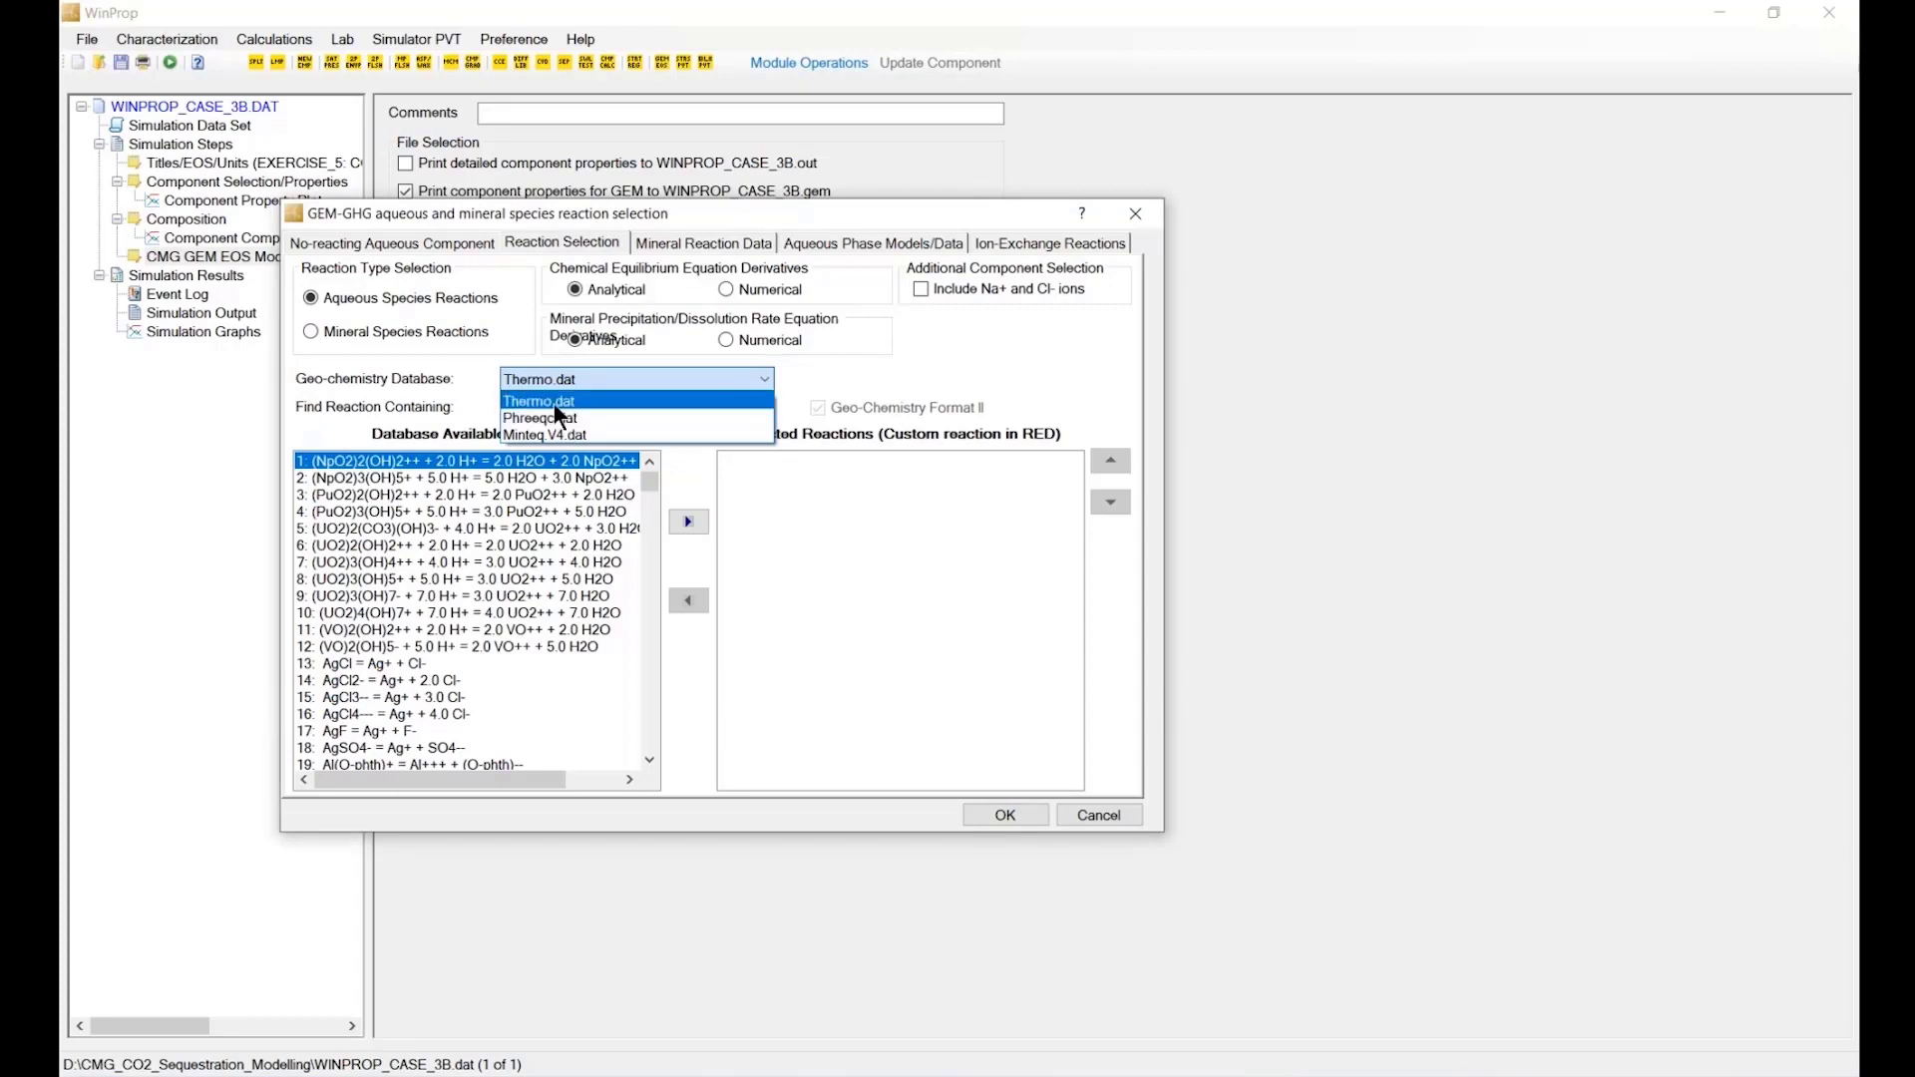
pyautogui.click(546, 403)
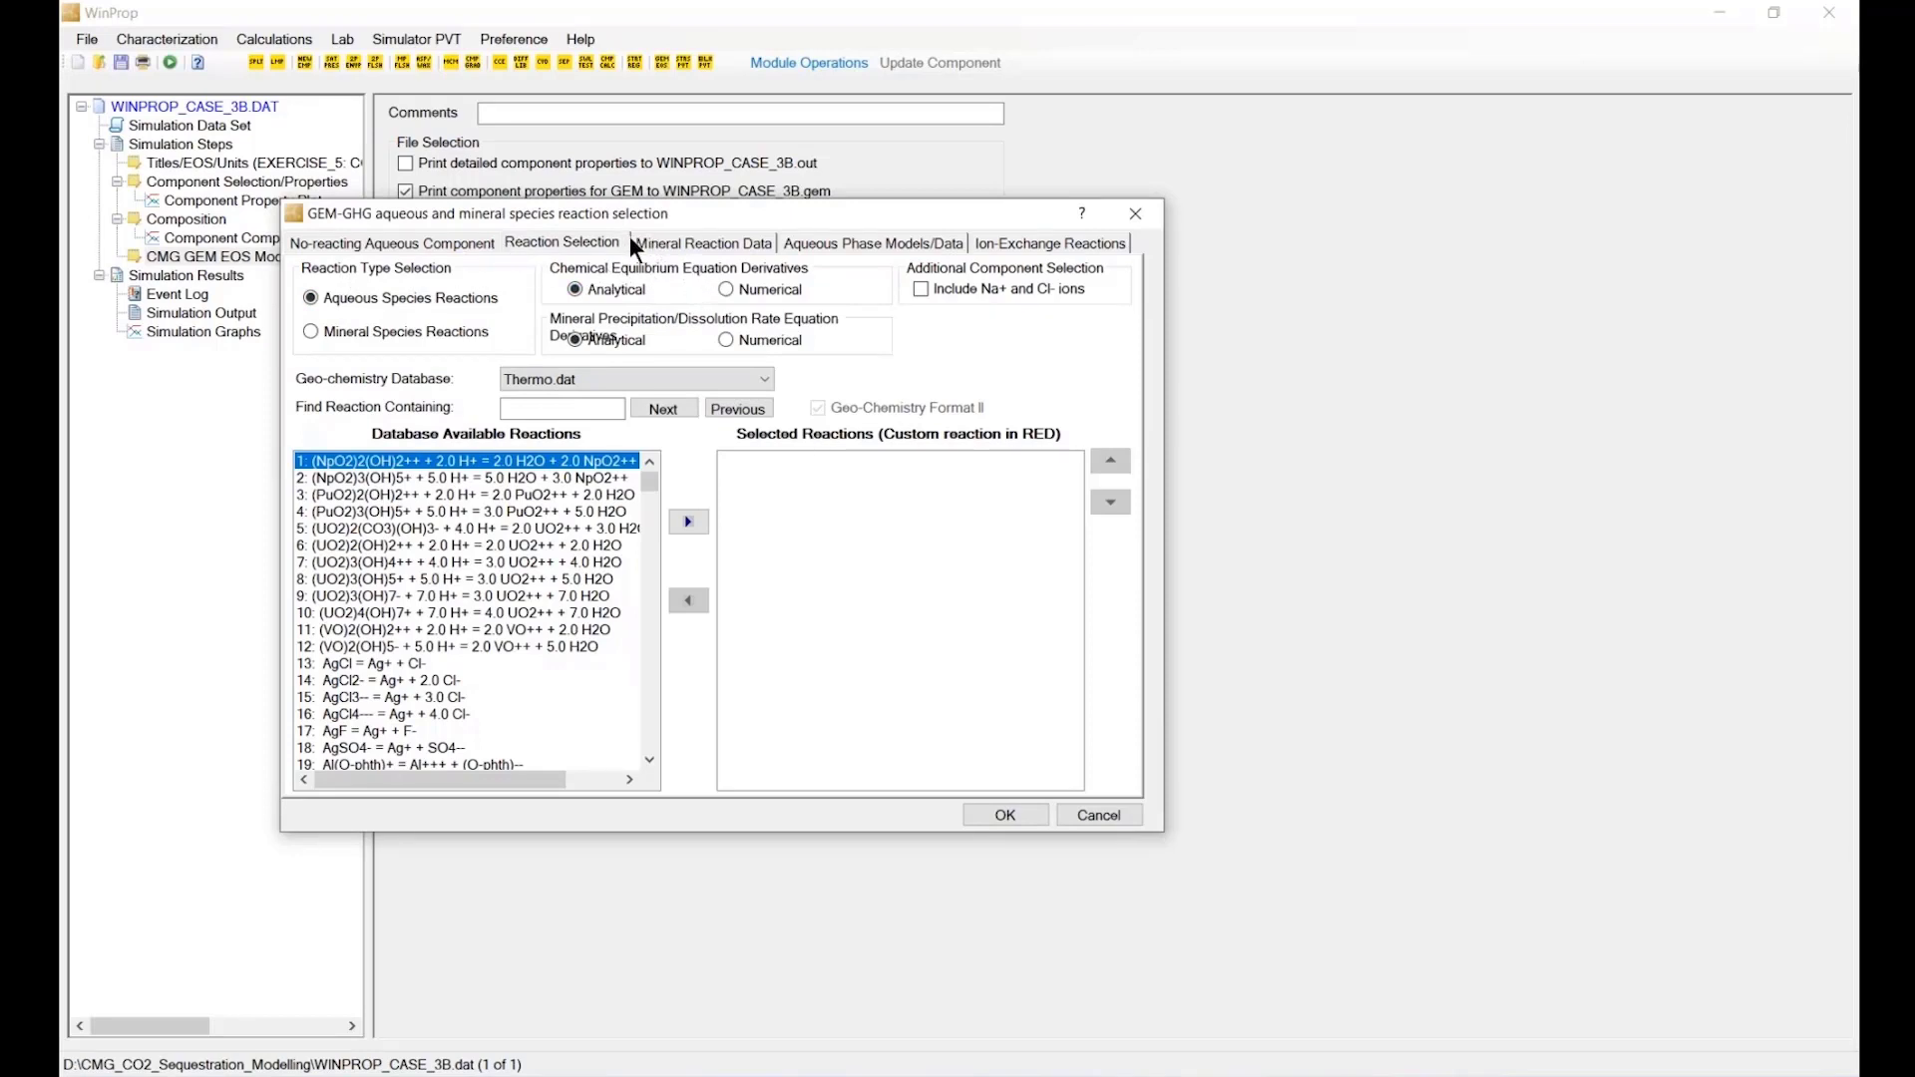
pyautogui.moveTo(829, 218); pyautogui.dragTo(847, 206)
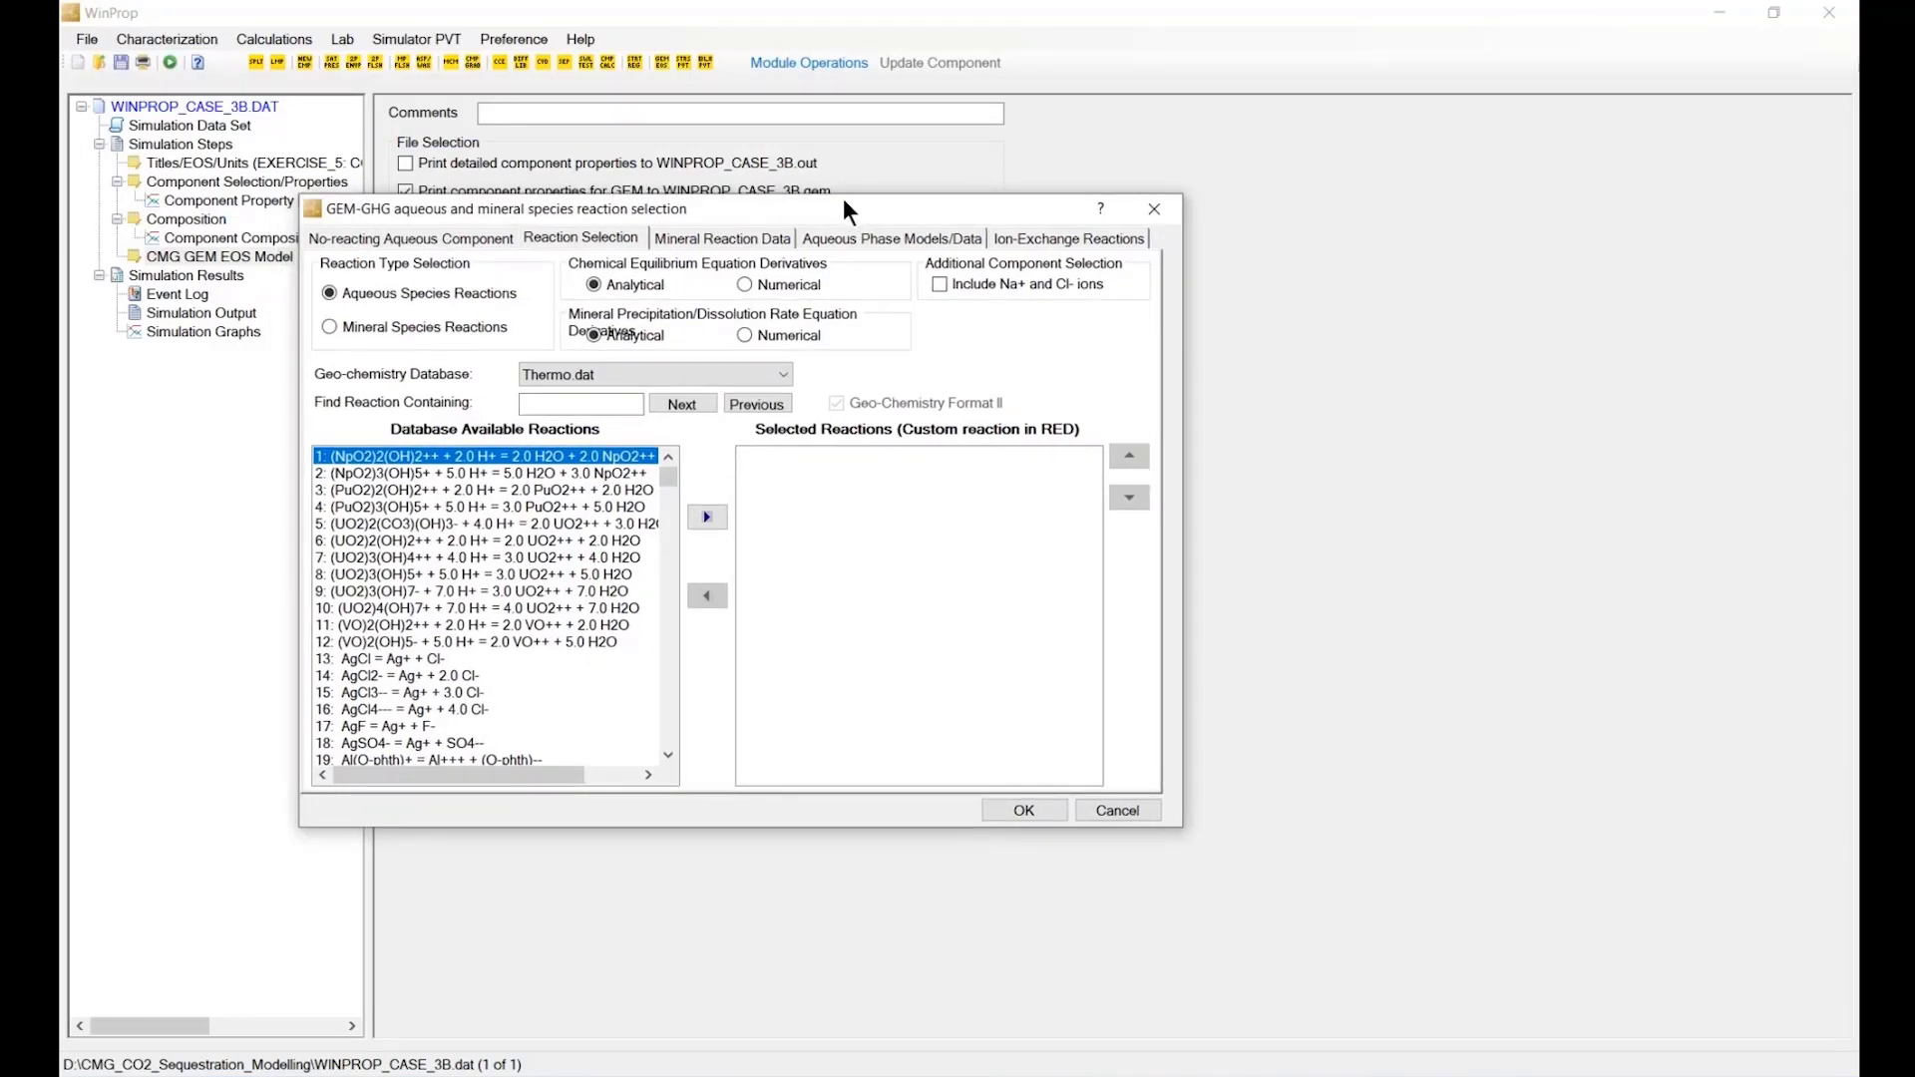
pyautogui.moveTo(841, 201); pyautogui.dragTo(836, 205)
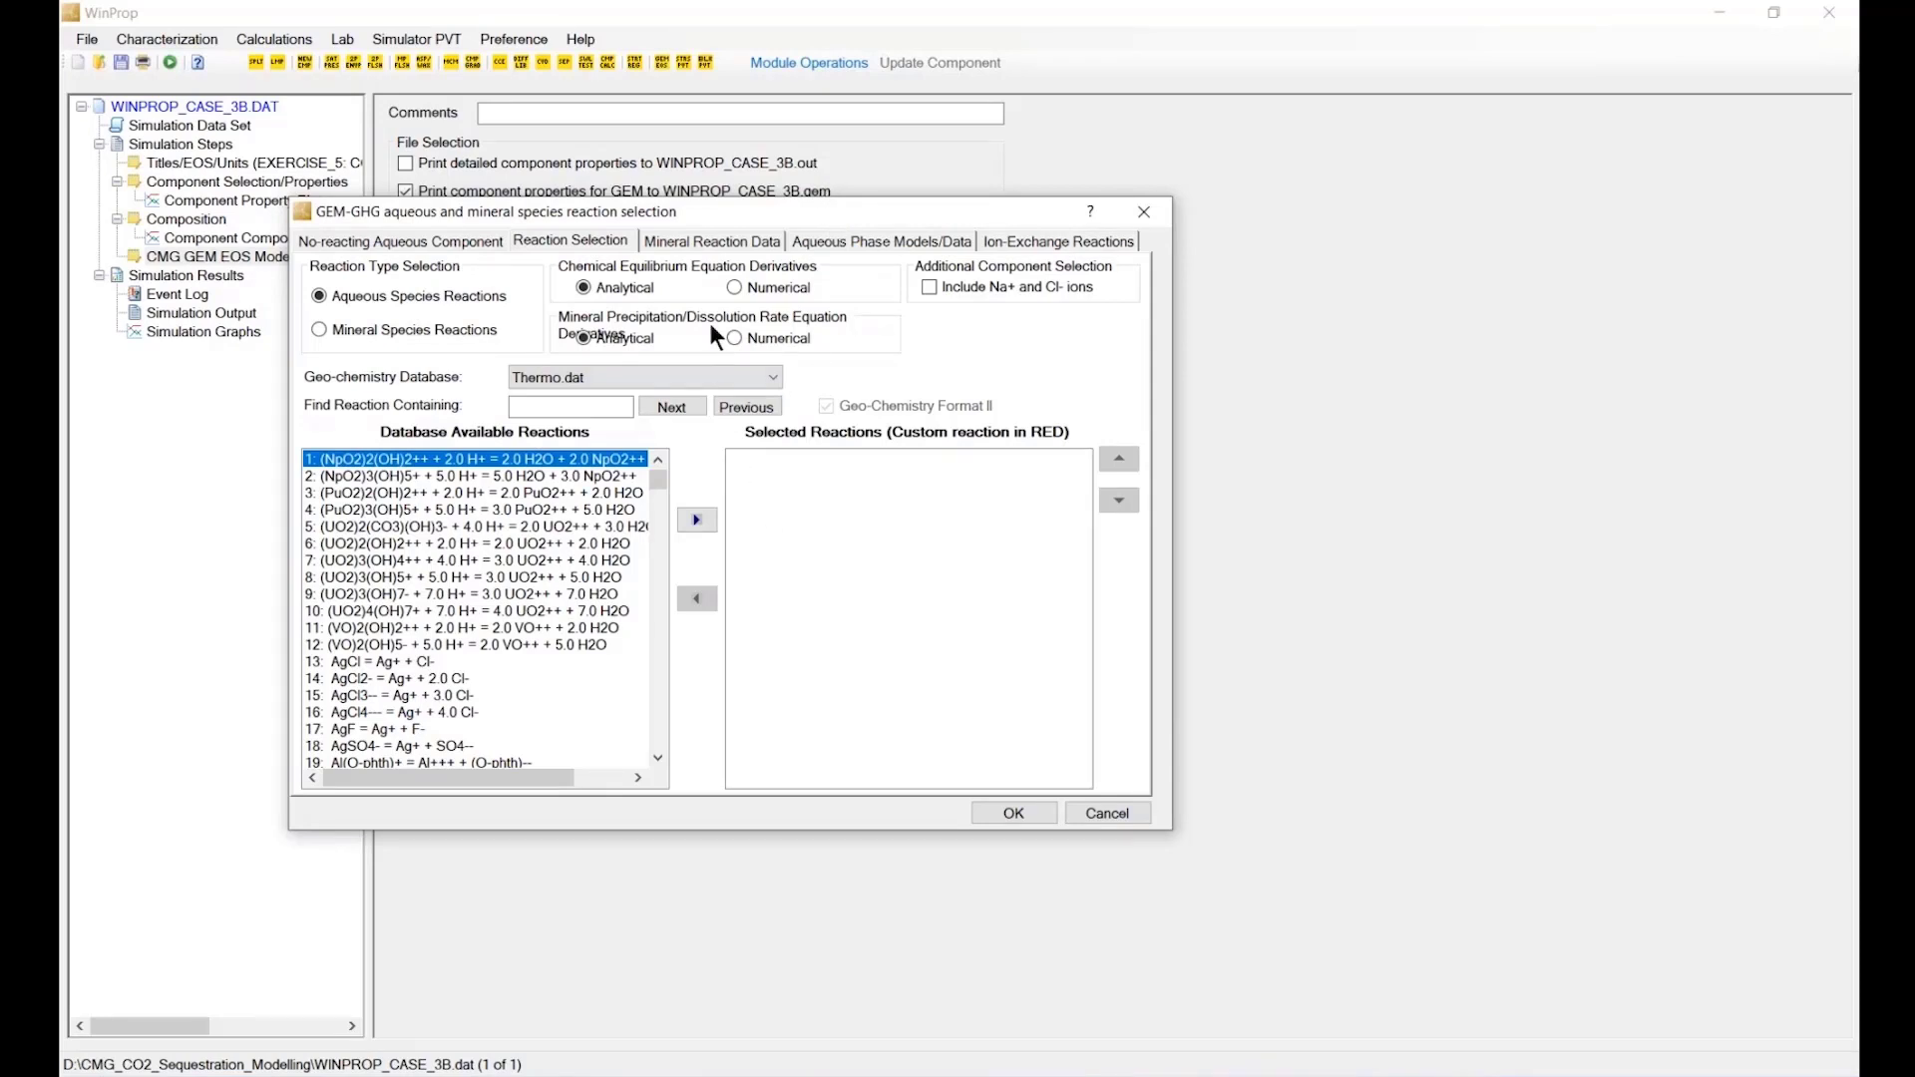
# Set both chemical equilibrium and precipitation/dissolution rate derivatives to Numerical.
pyautogui.click(735, 288)
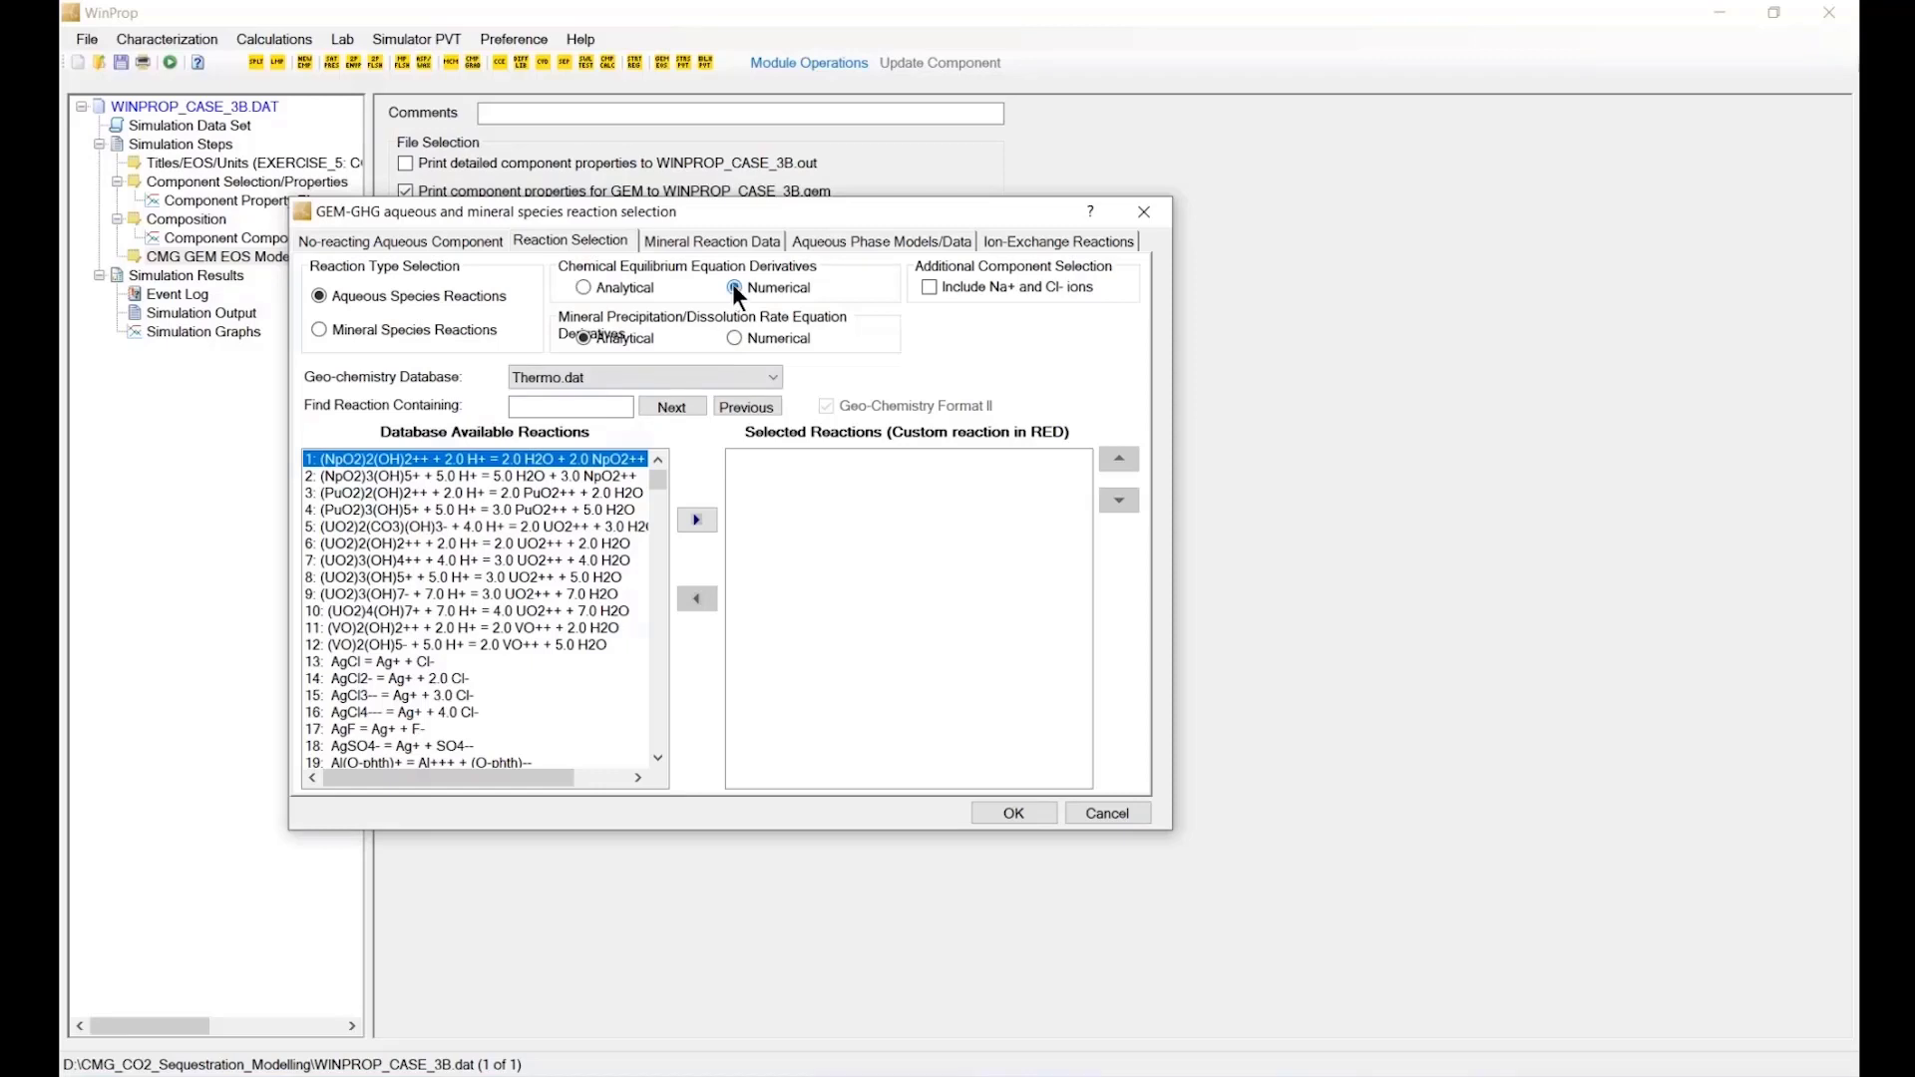
pyautogui.click(735, 338)
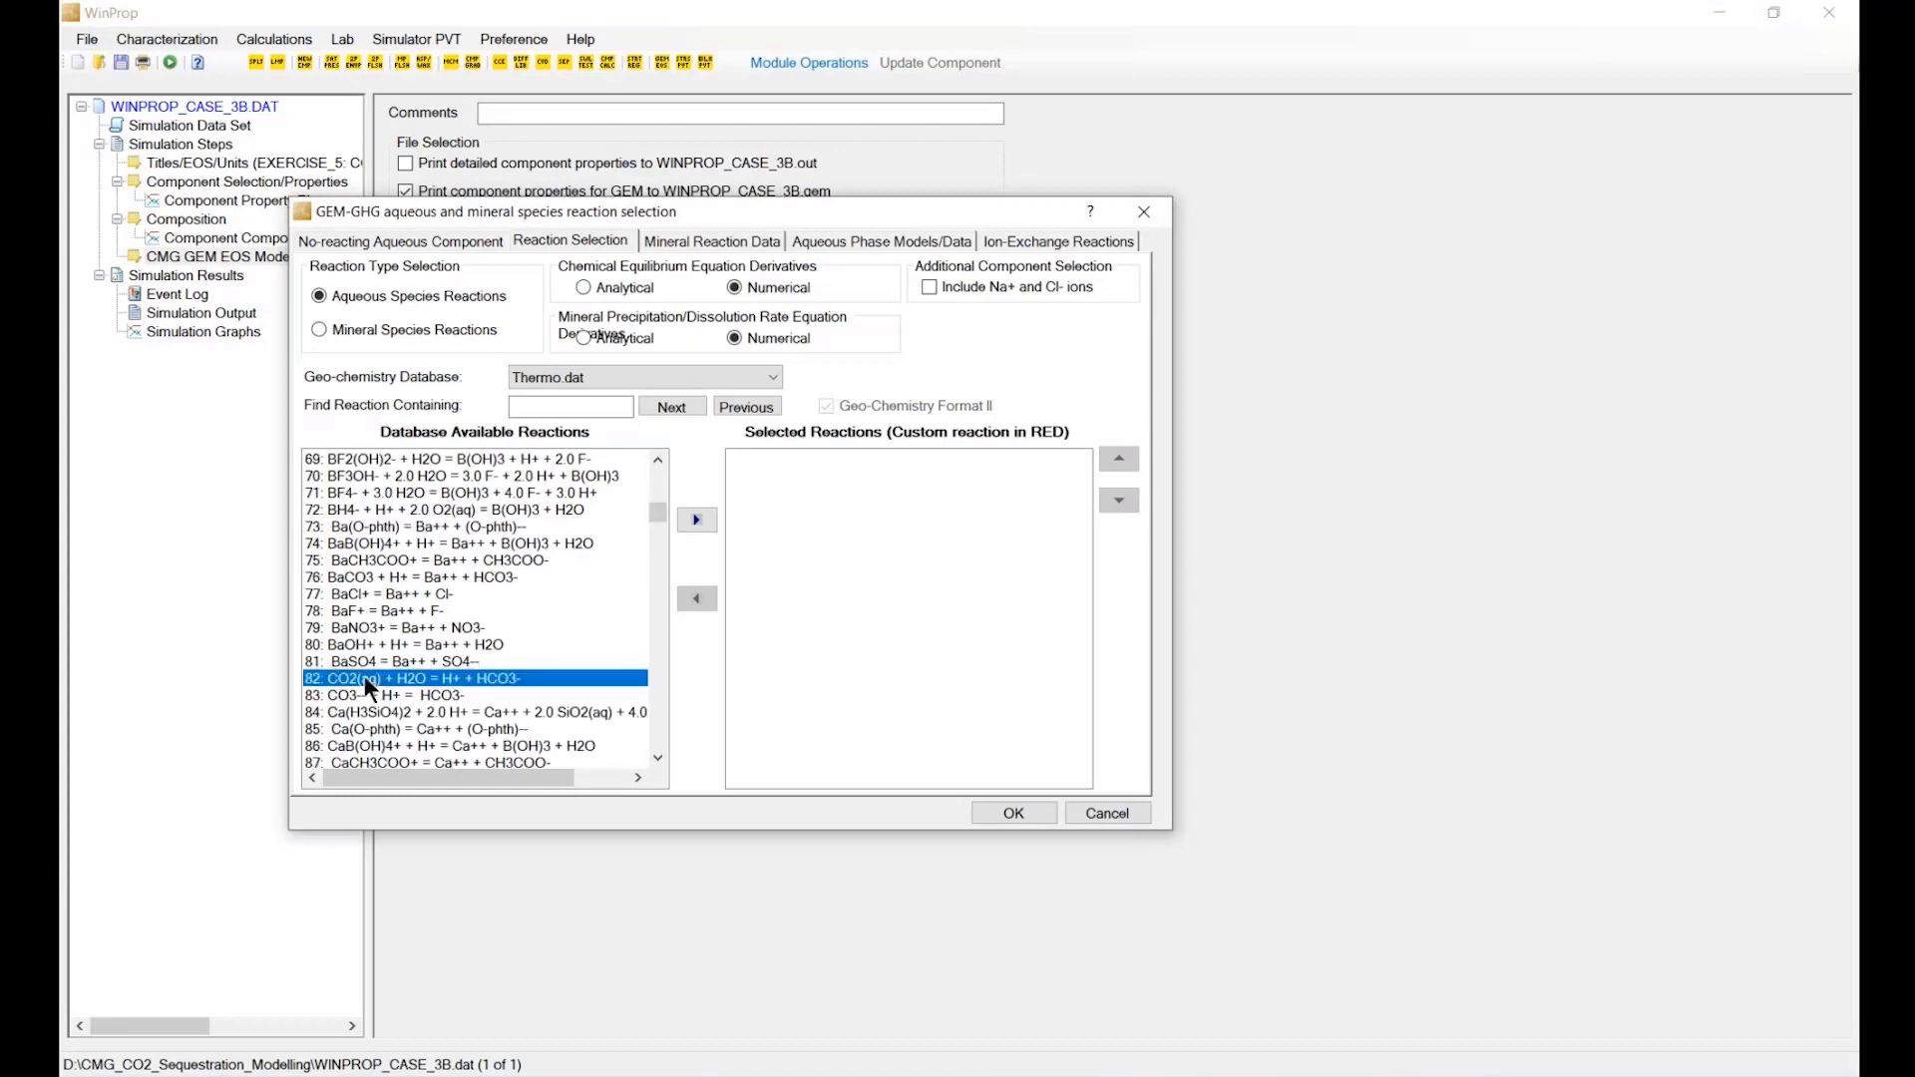
# Add aqueous reactions 82, 83 (CO3-- + H+ = HCO3-) and 355 (OH- + H+ = H2O) to Selected Reactions.
pyautogui.click(697, 520)
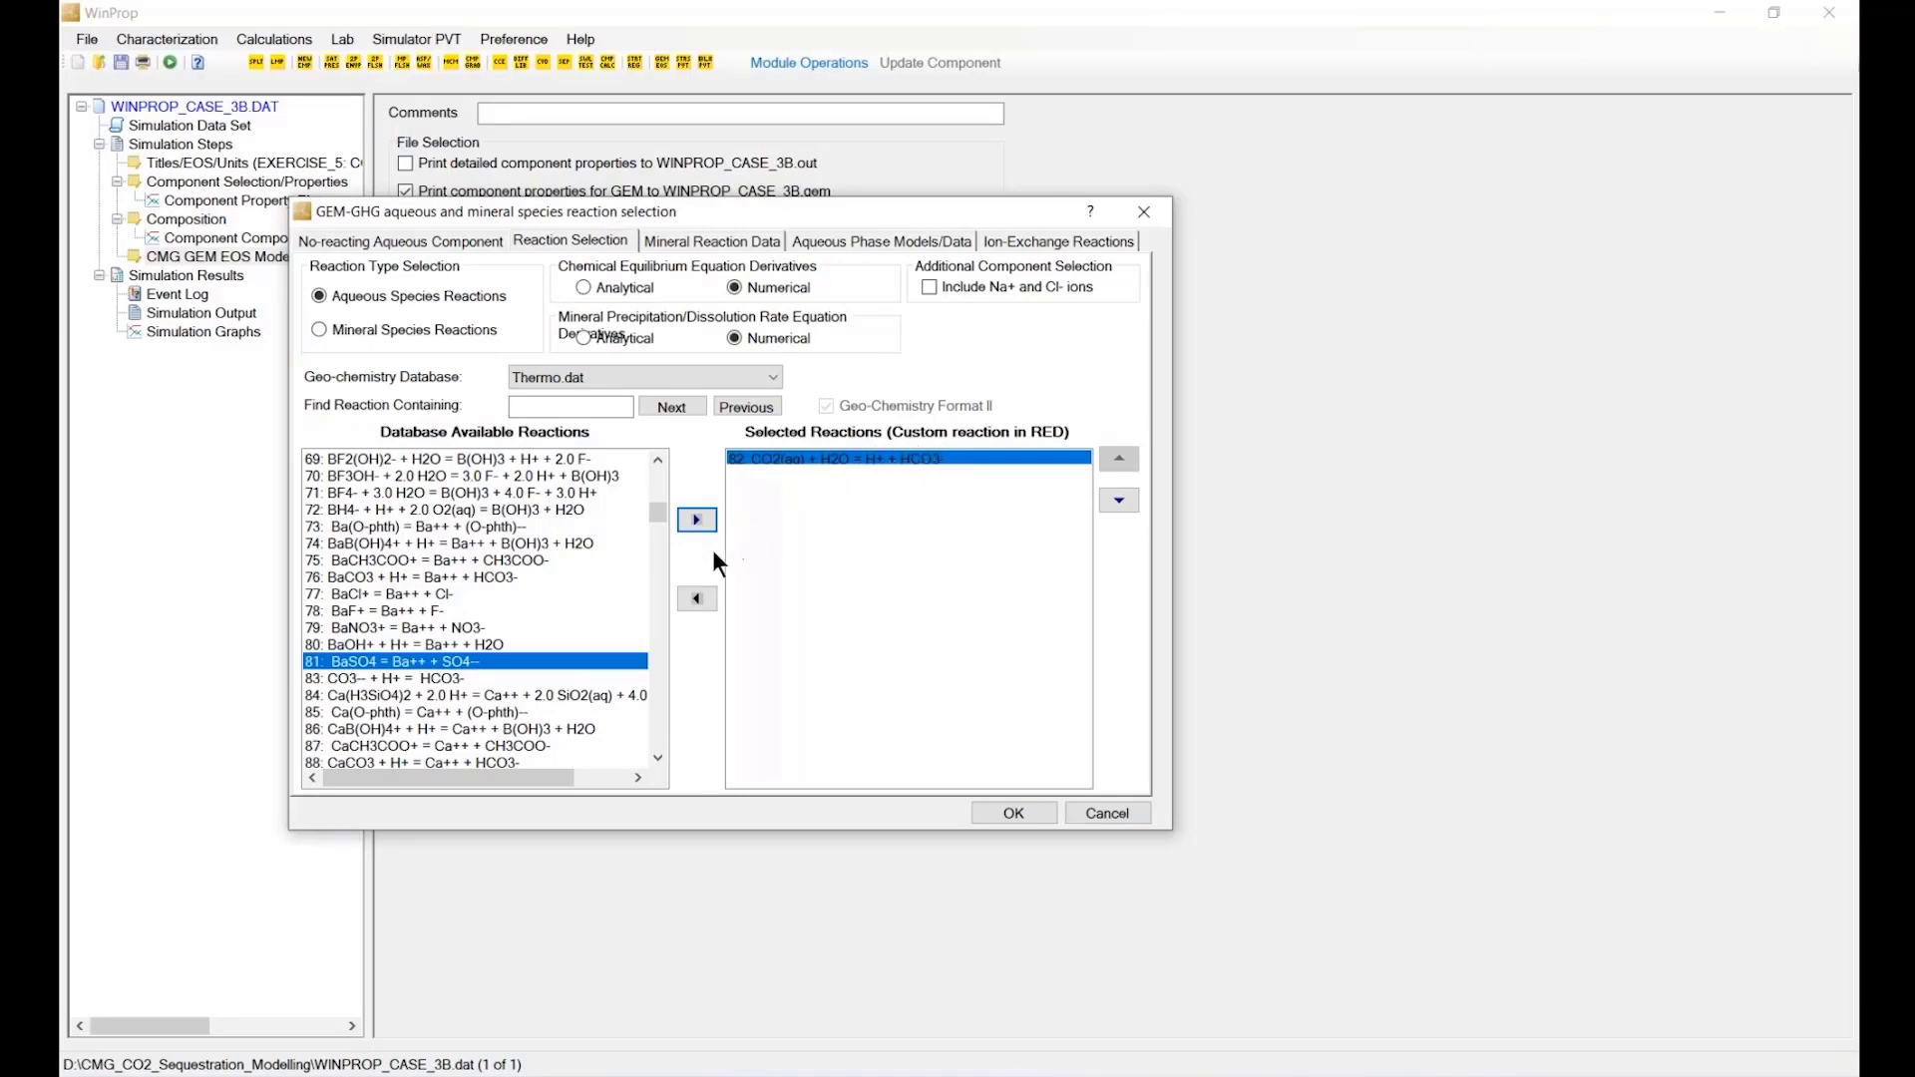
pyautogui.click(335, 680)
pyautogui.click(698, 519)
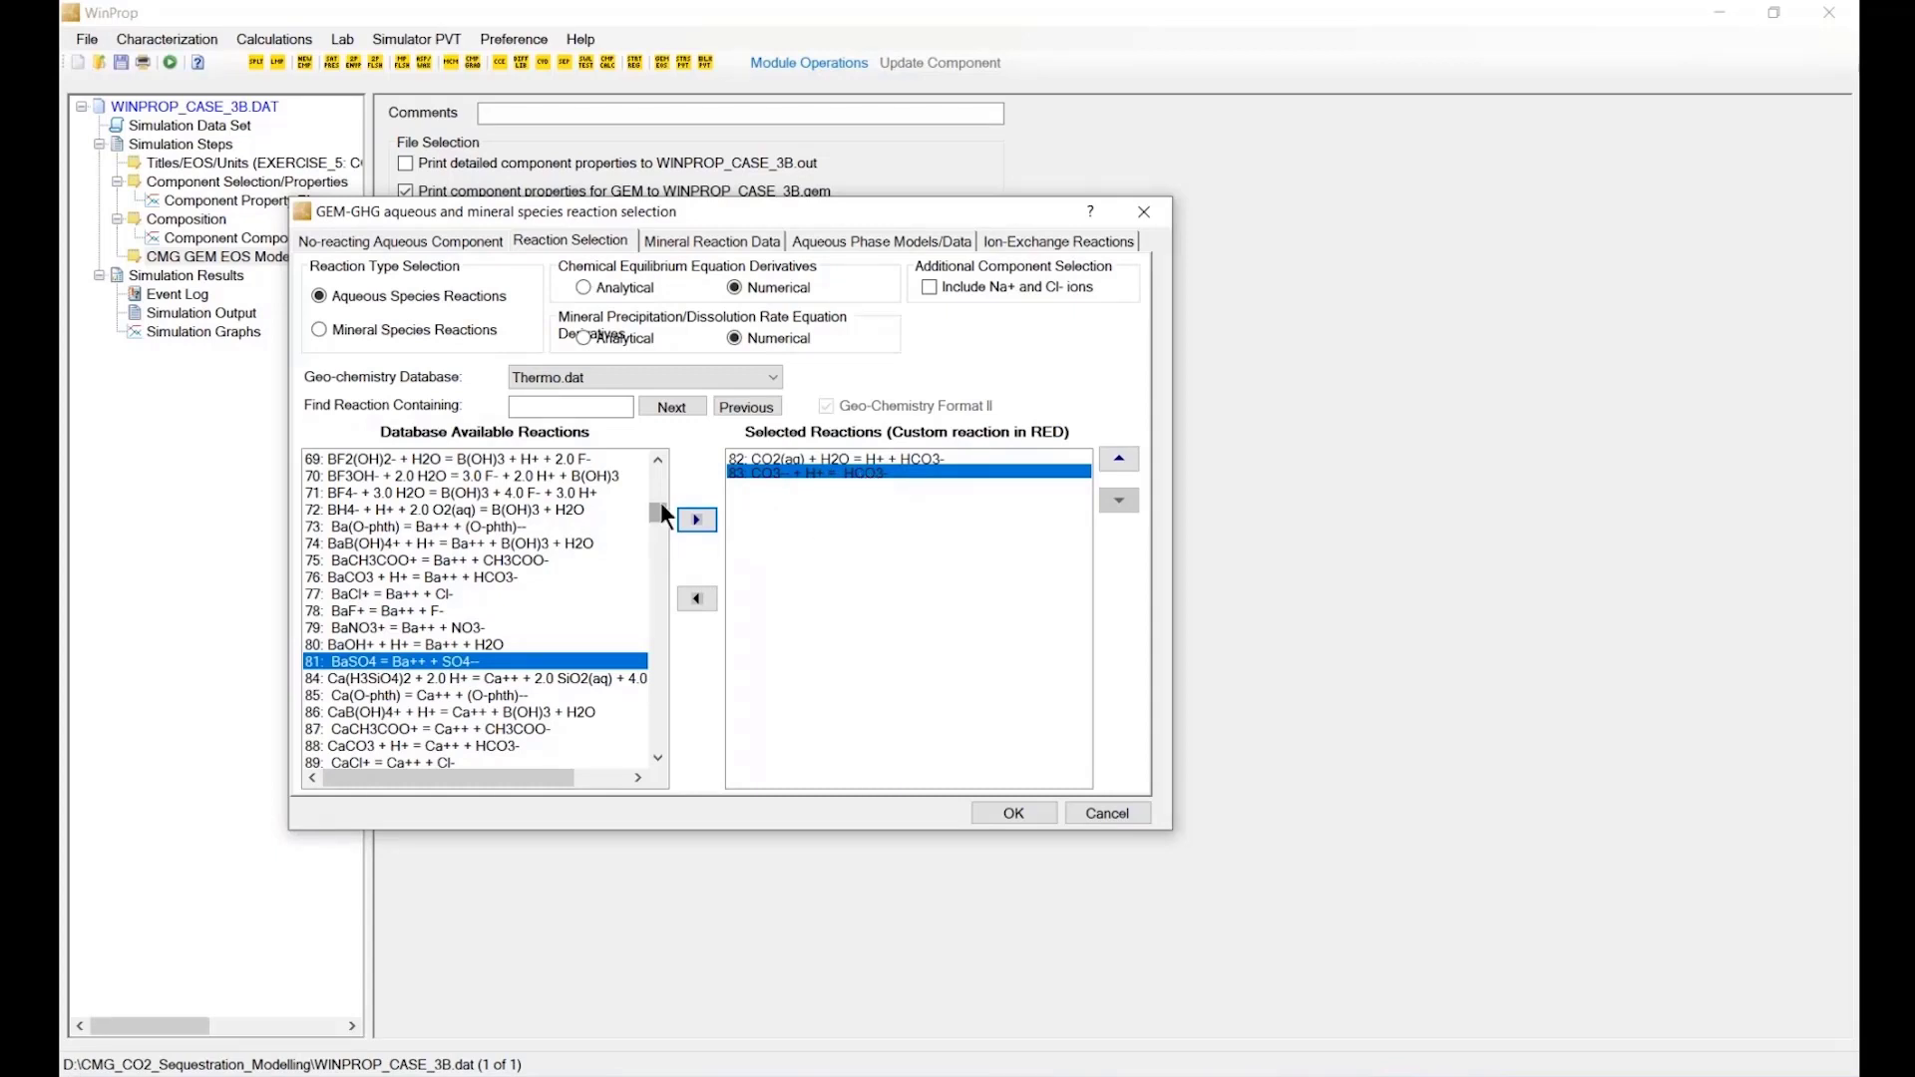
pyautogui.moveTo(661, 503); pyautogui.dragTo(662, 641)
pyautogui.click(381, 747)
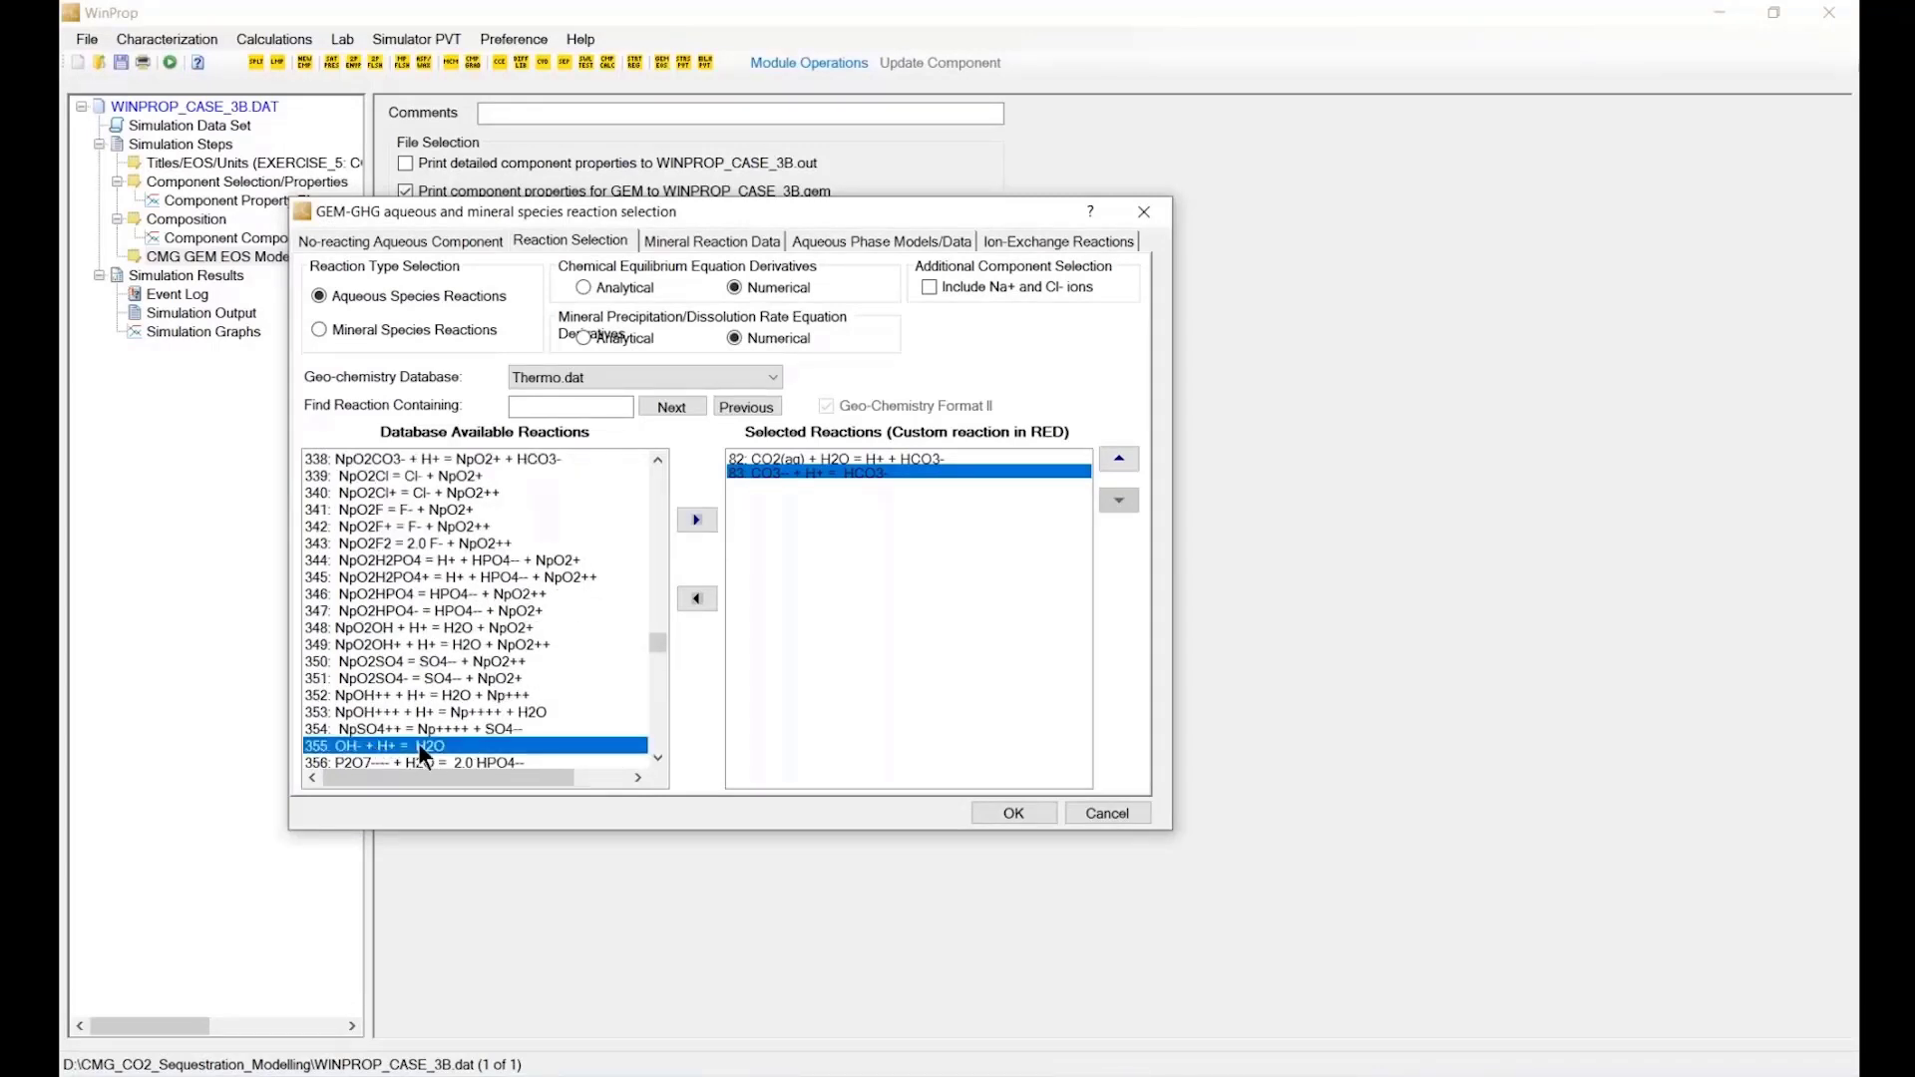
pyautogui.click(697, 520)
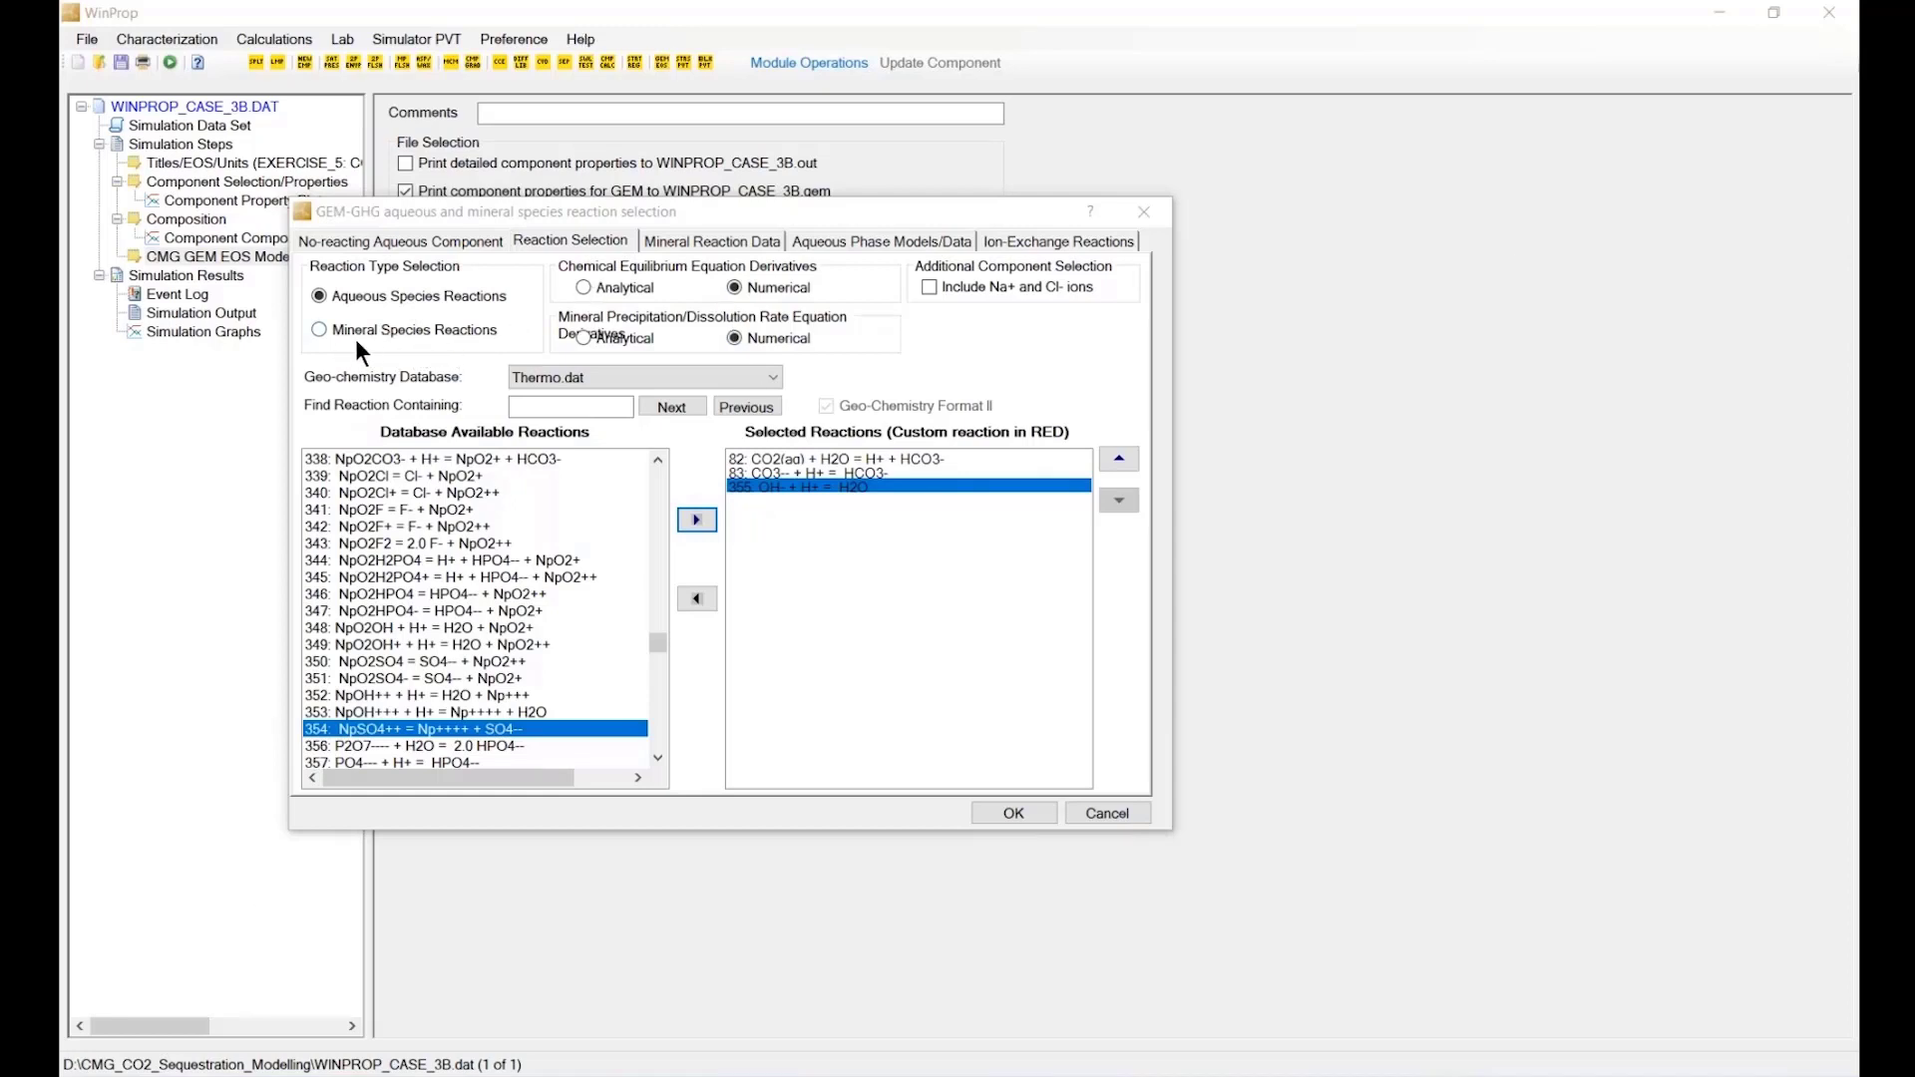
# List mineral species reactions and add Anorthite, Calcite and Kaolinite to the selected reactions.
pyautogui.click(319, 332)
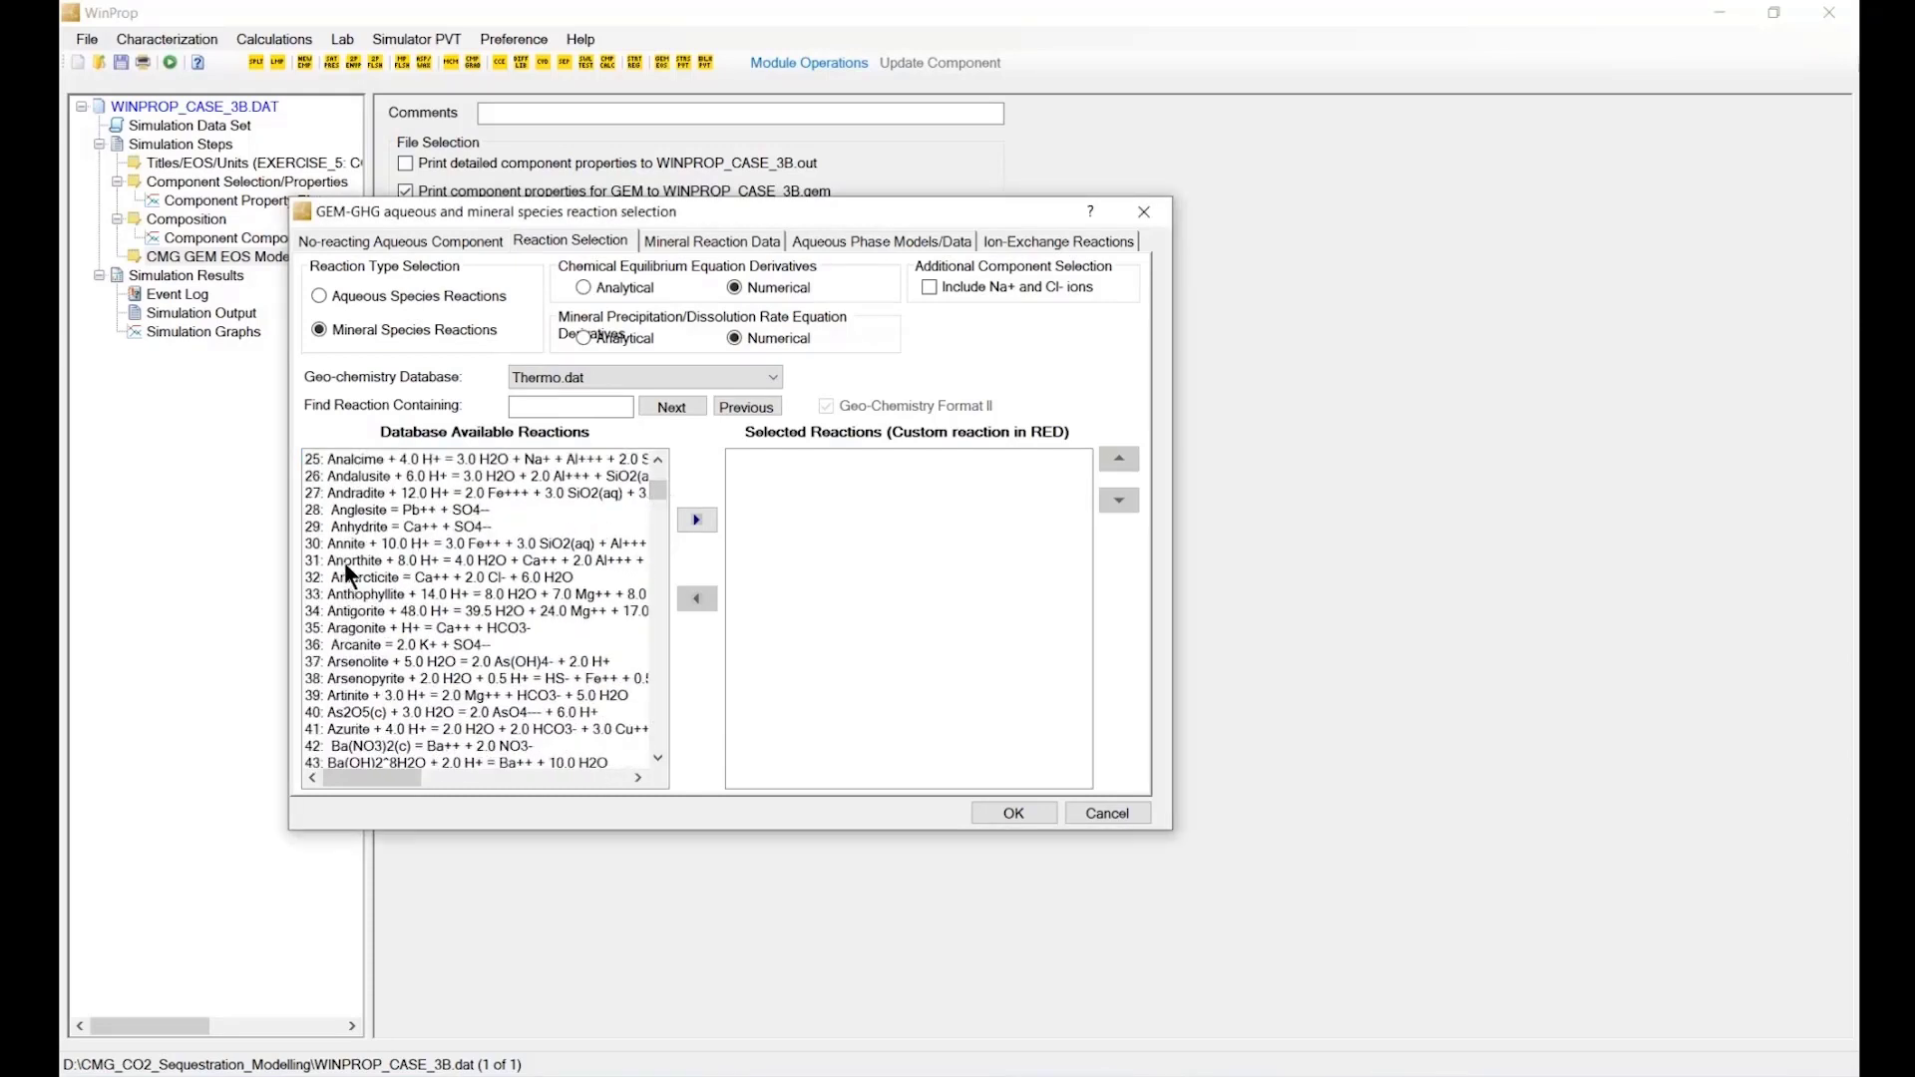
pyautogui.click(401, 560)
pyautogui.click(696, 520)
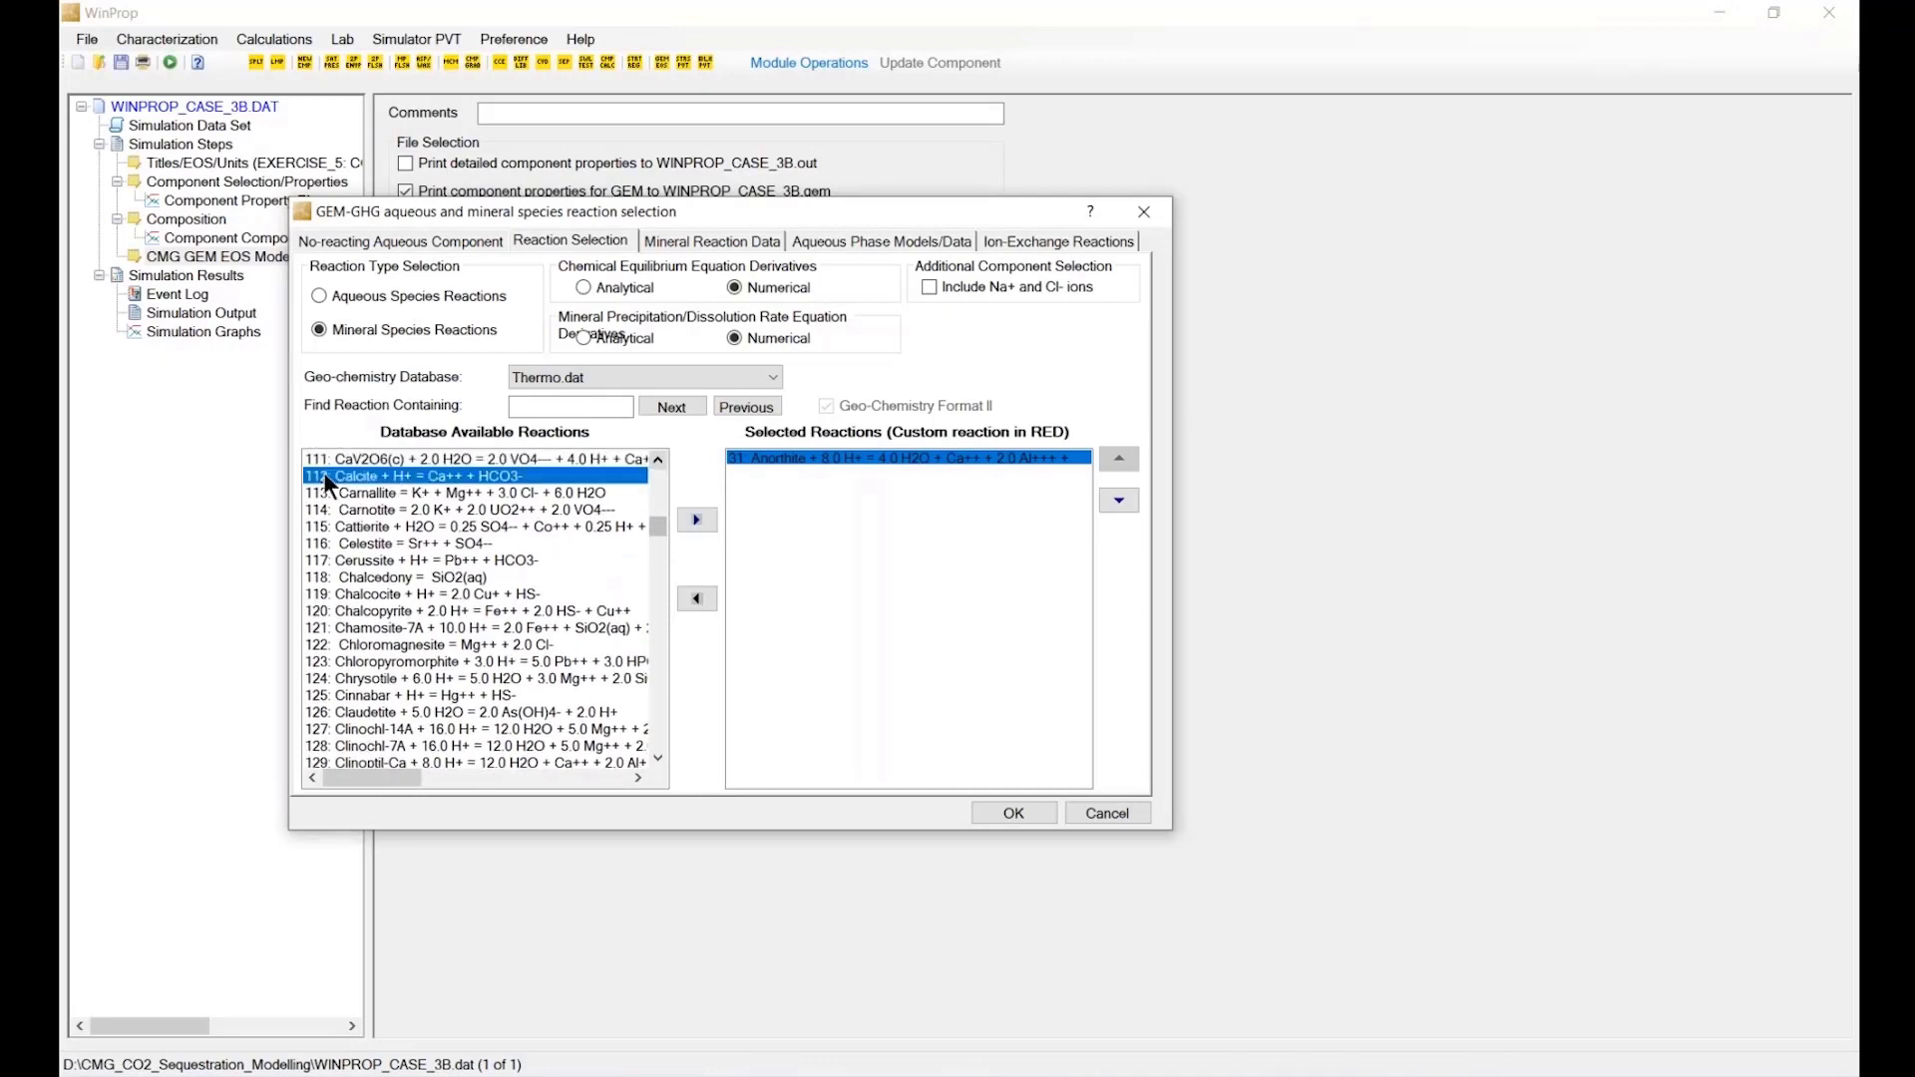
pyautogui.click(698, 519)
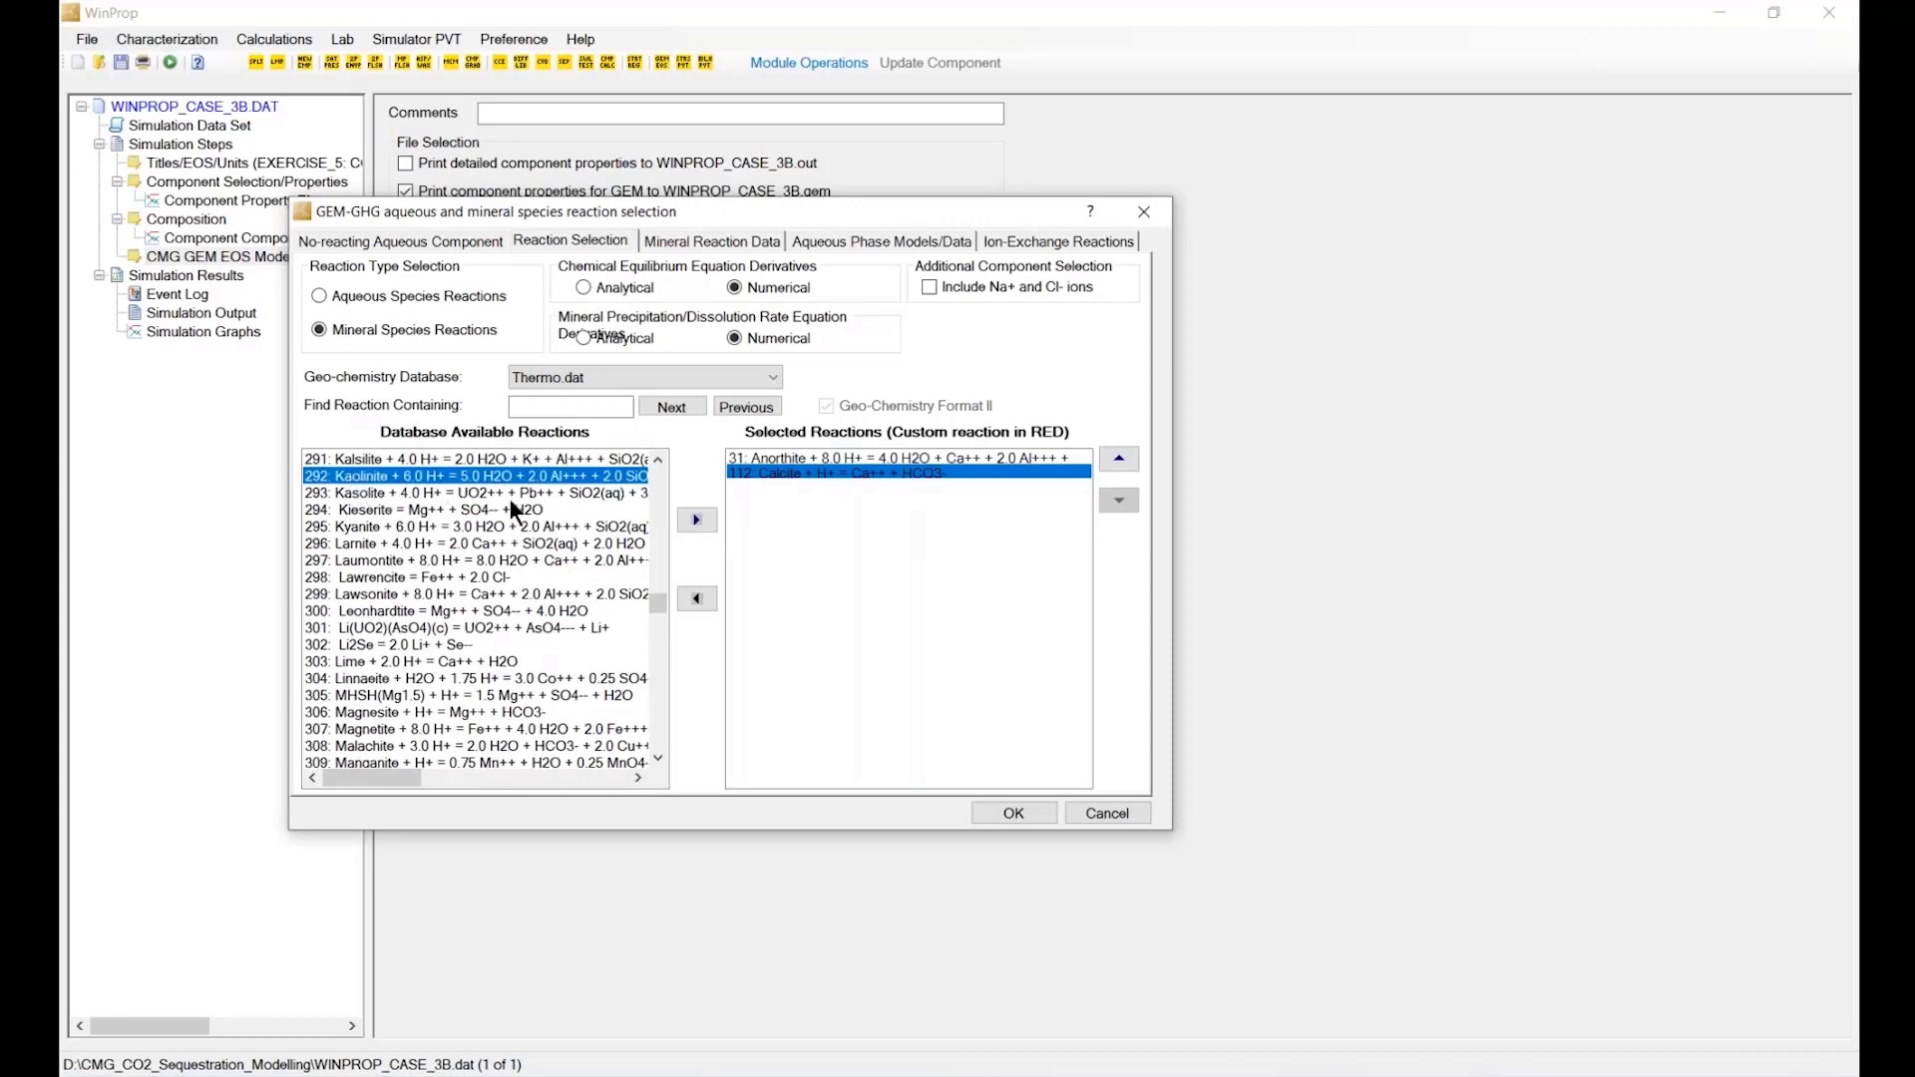
pyautogui.click(696, 519)
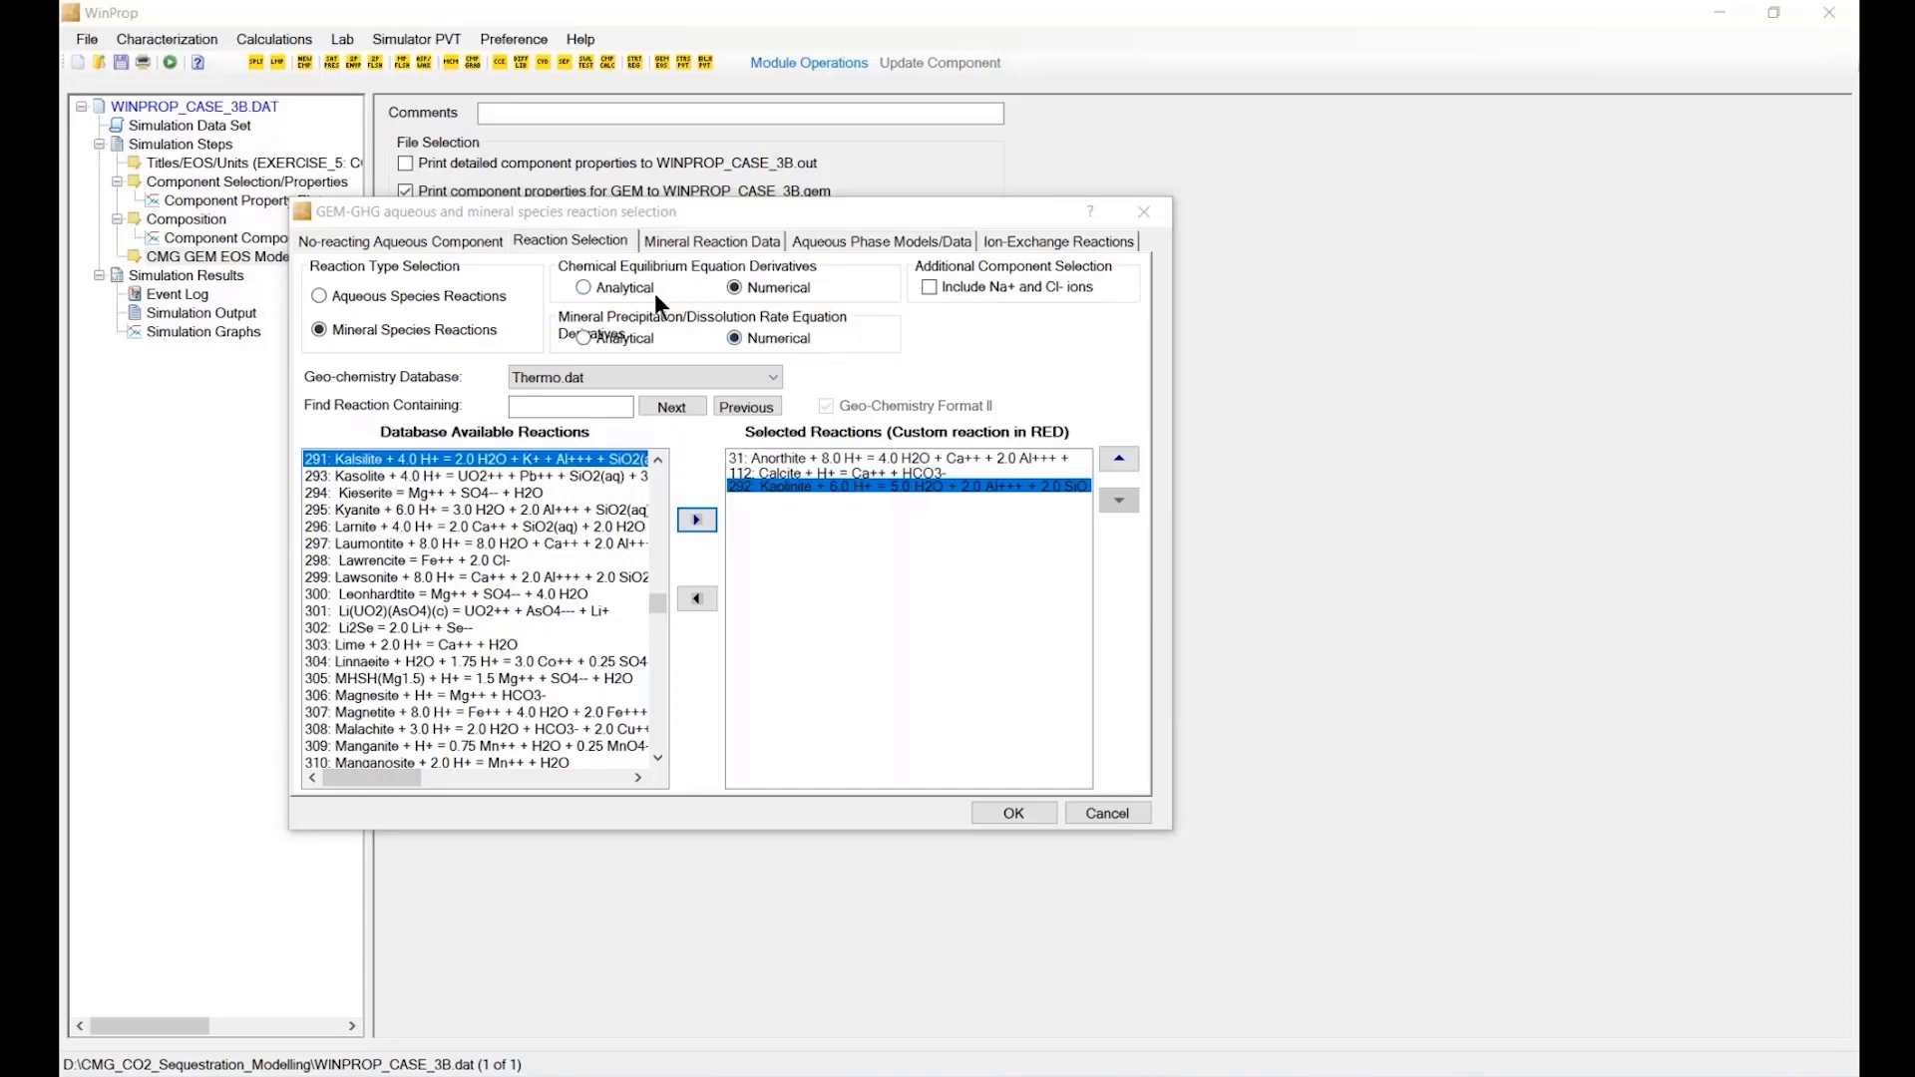
pyautogui.moveTo(679, 214); pyautogui.dragTo(696, 227)
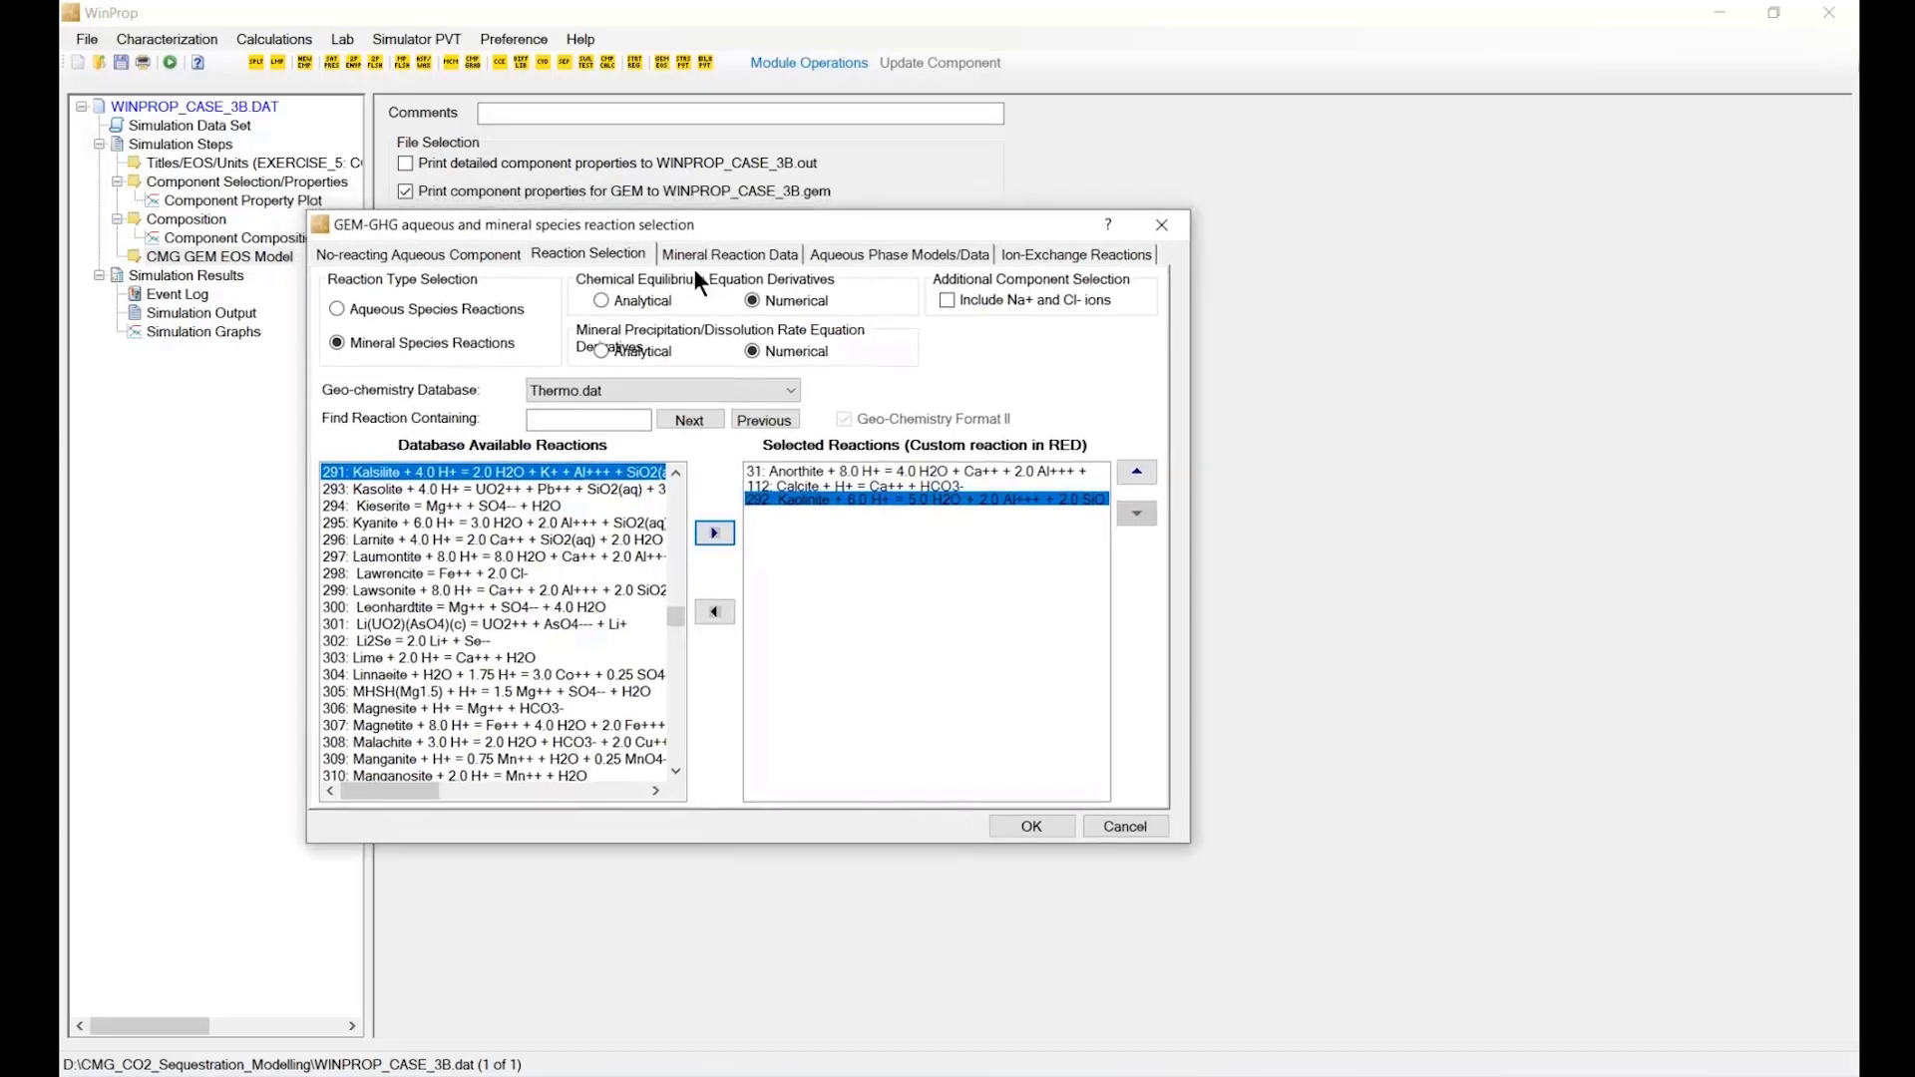
pyautogui.click(703, 257)
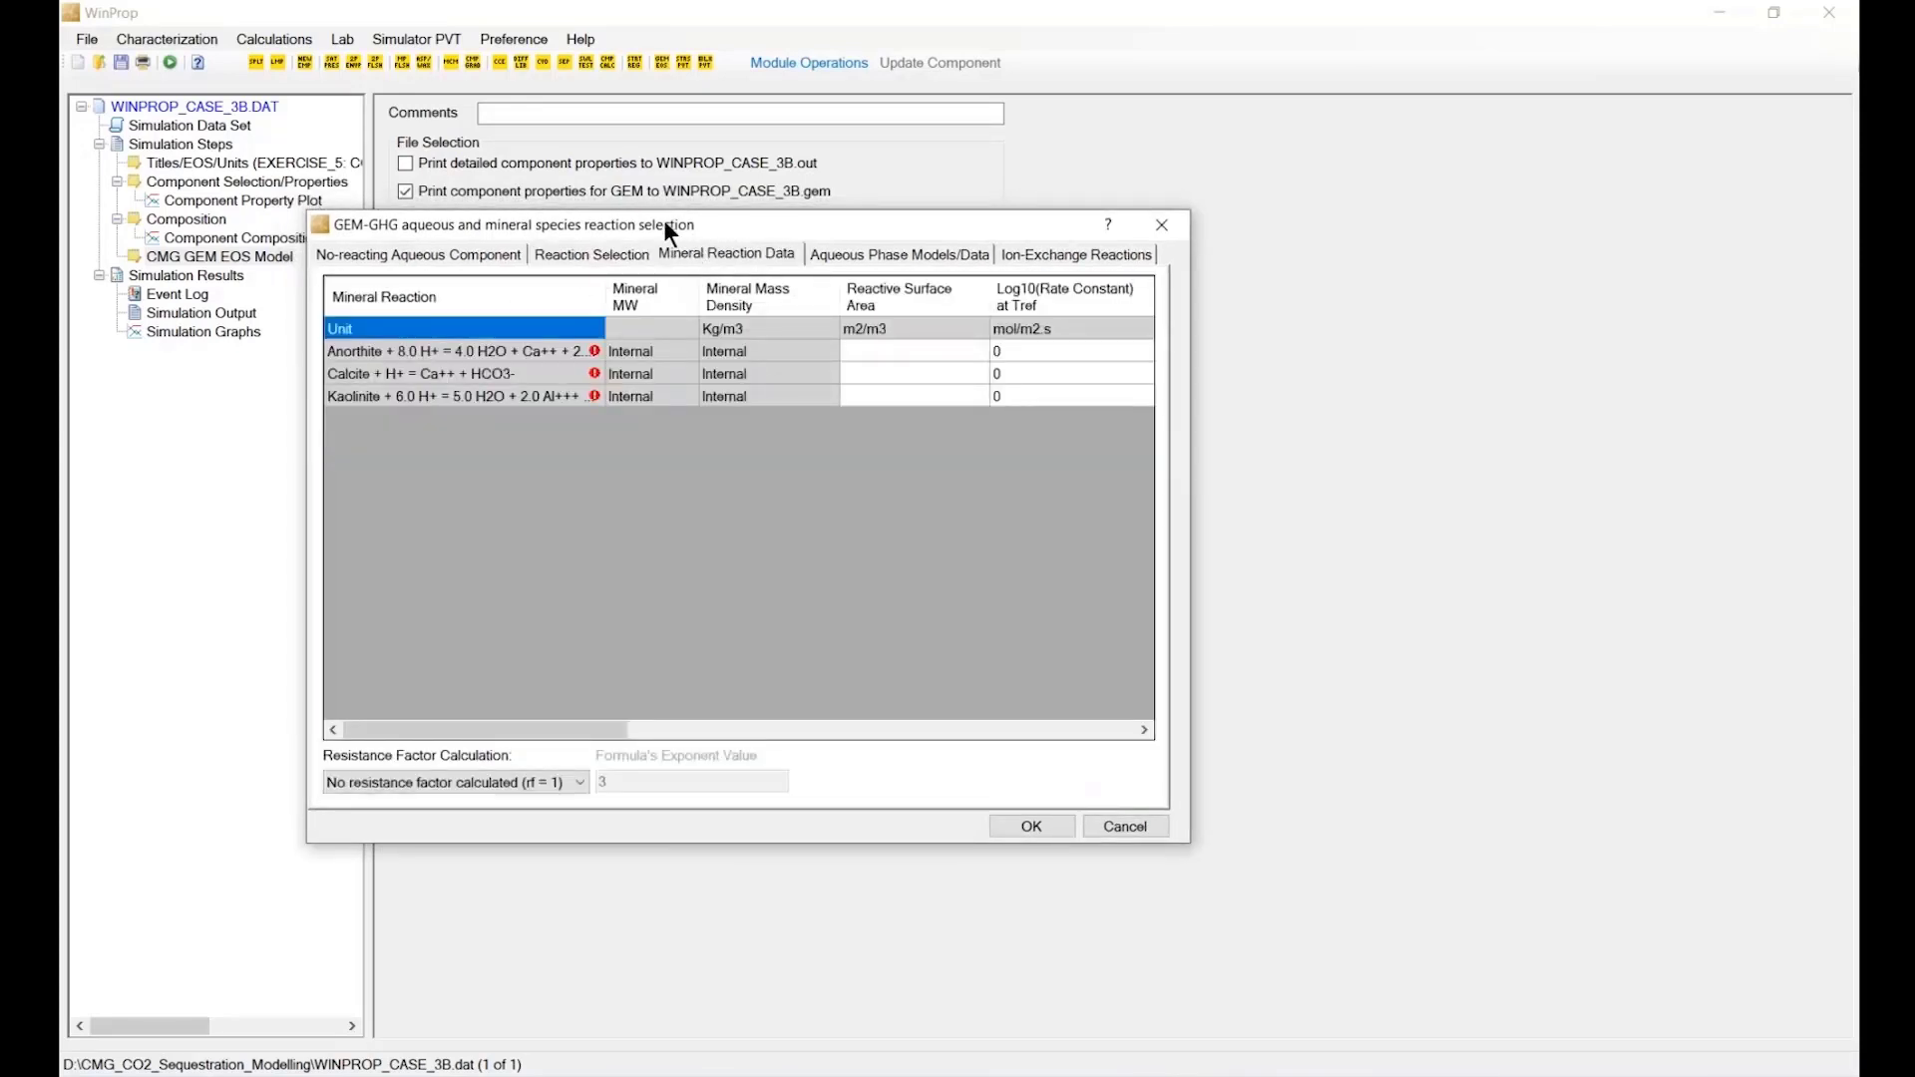
pyautogui.moveTo(615, 730); pyautogui.dragTo(644, 729)
pyautogui.moveTo(757, 303)
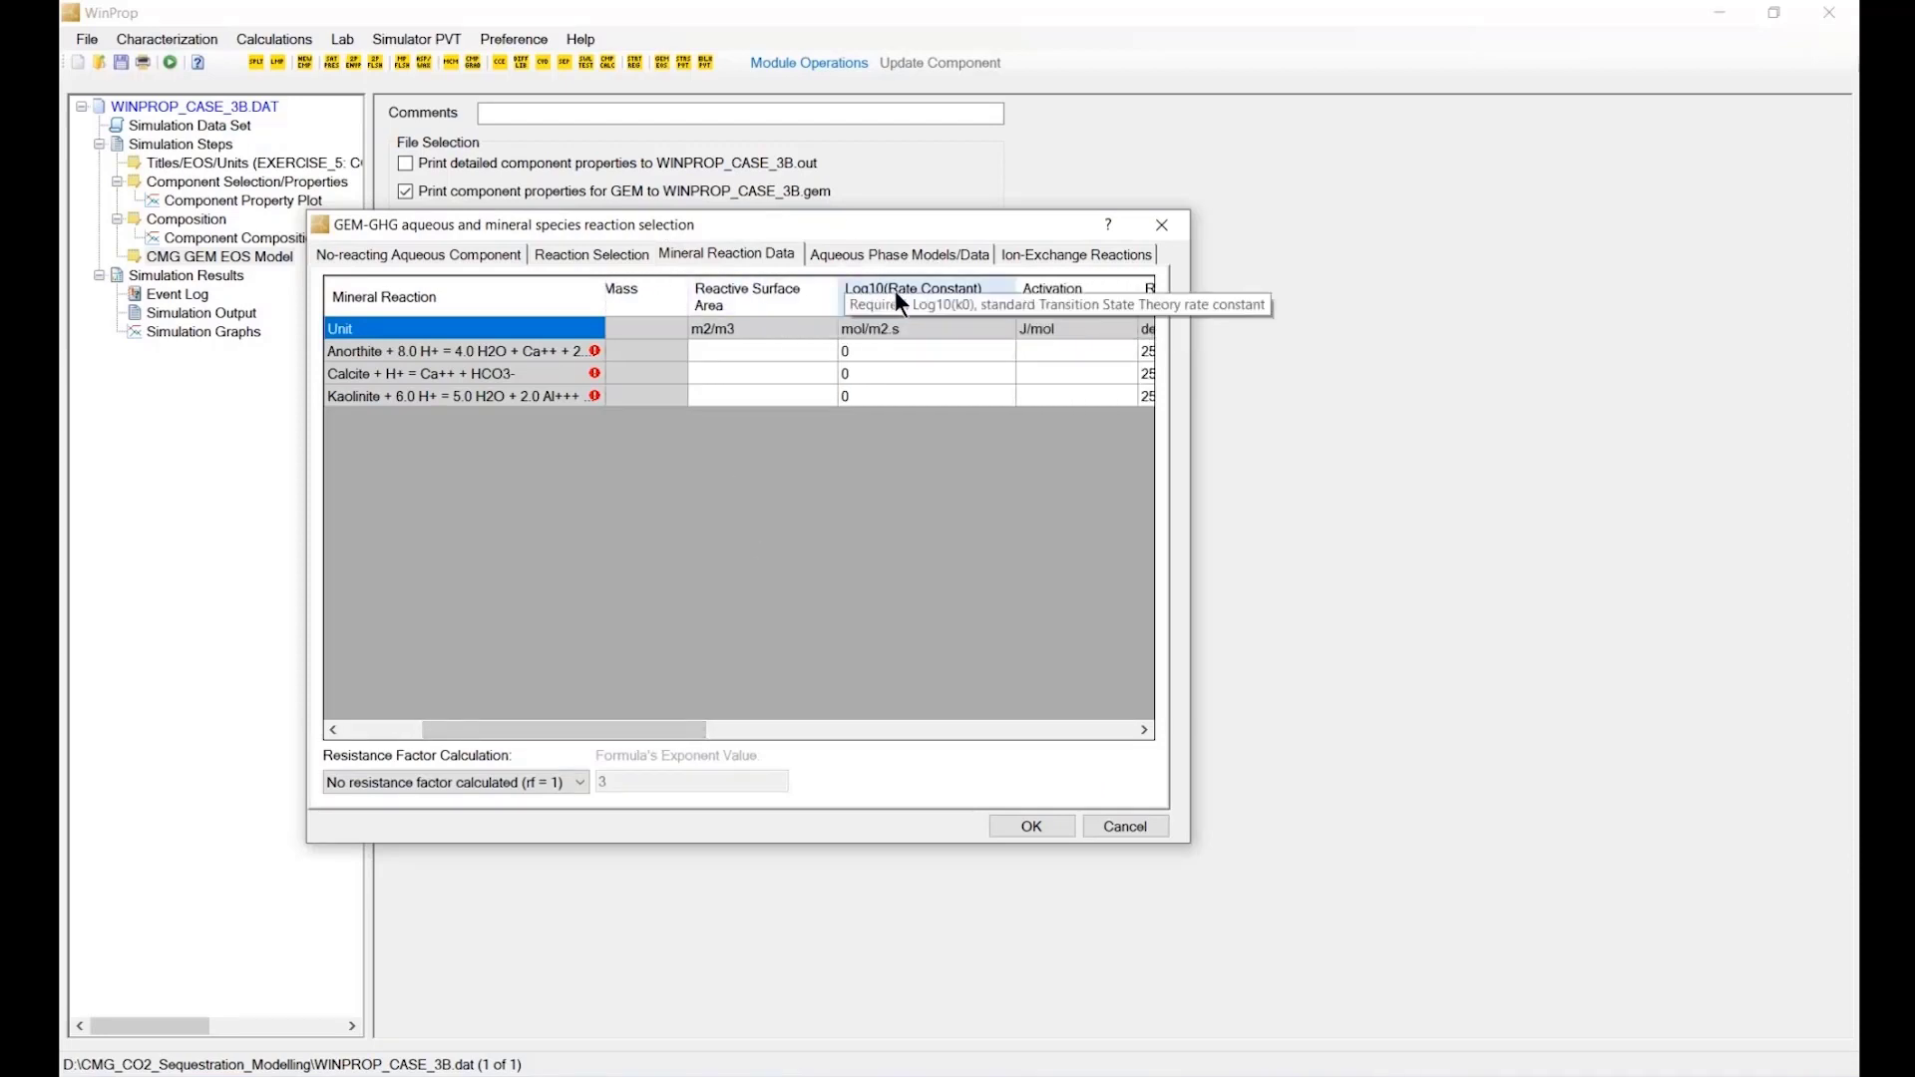
pyautogui.click(728, 730)
pyautogui.moveTo(681, 729); pyautogui.dragTo(714, 728)
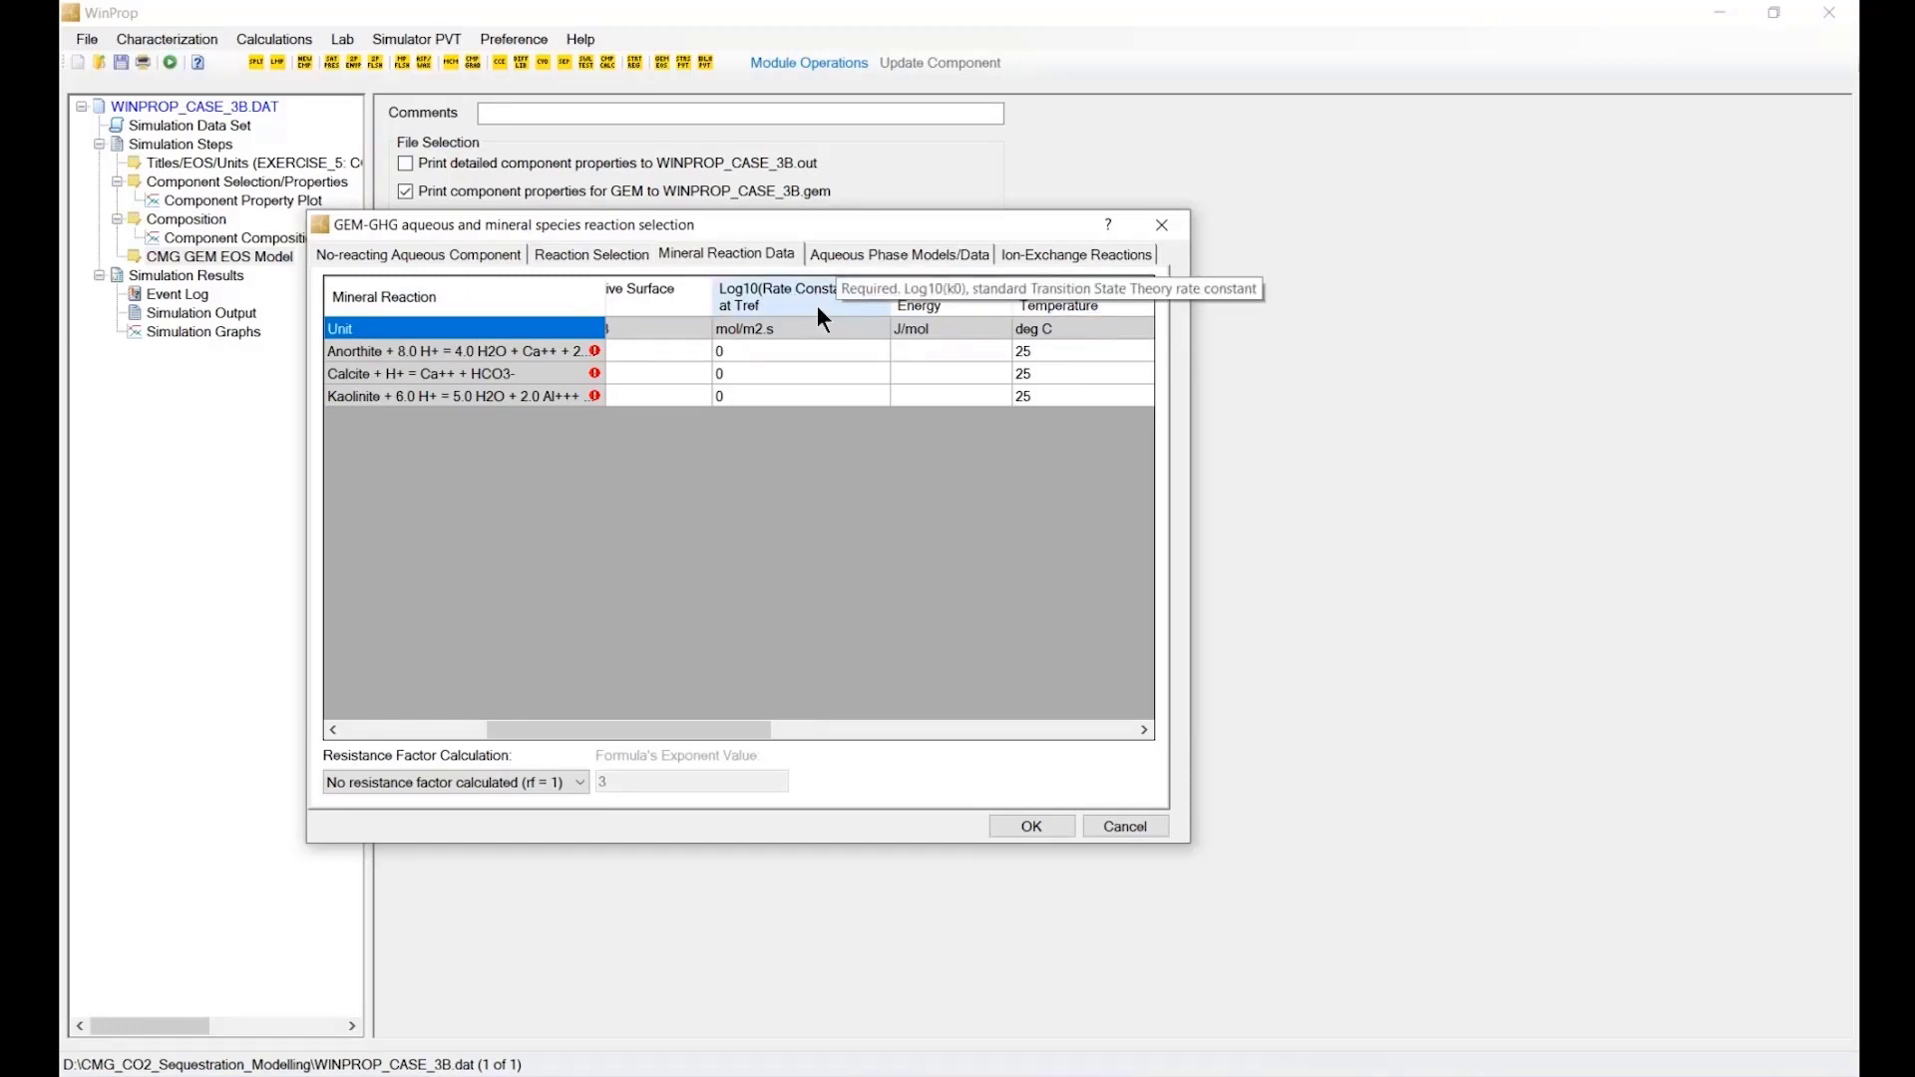
pyautogui.click(1047, 351)
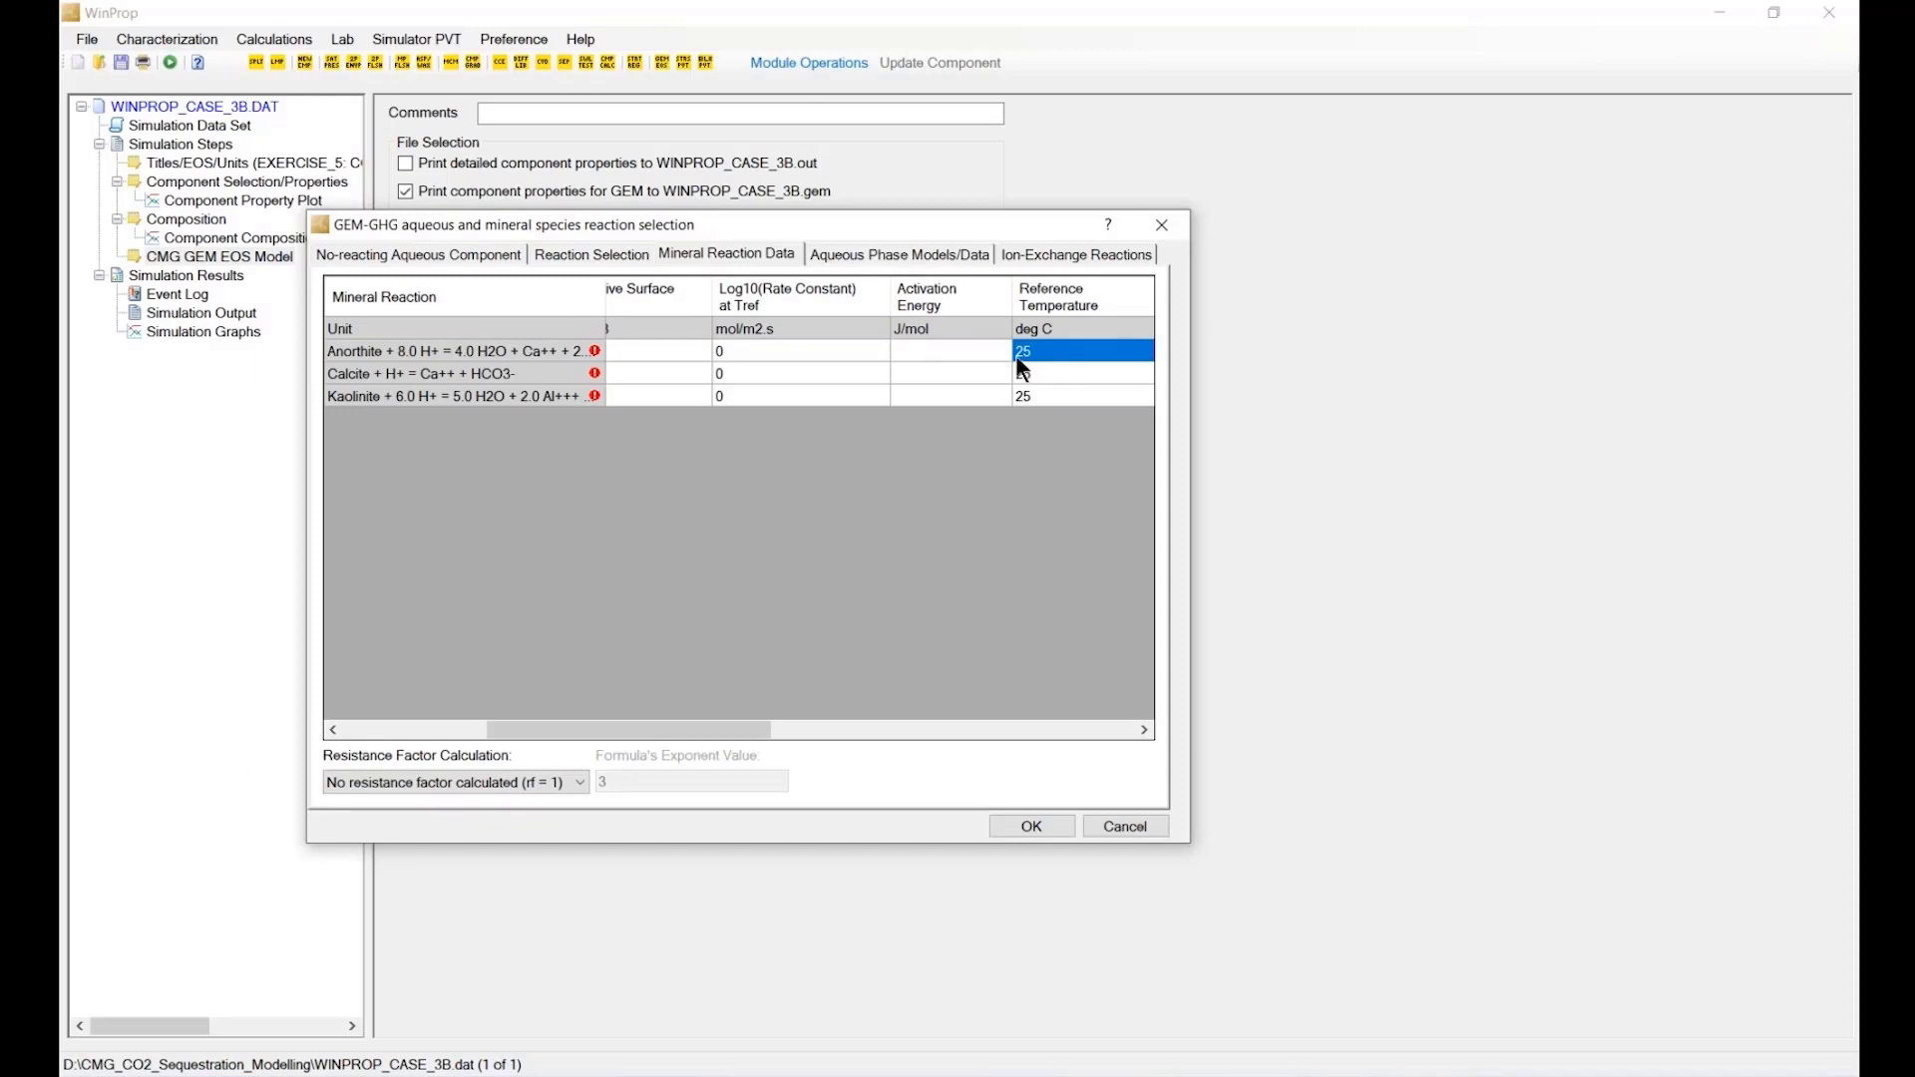
pyautogui.moveTo(700, 732); pyautogui.dragTo(517, 724)
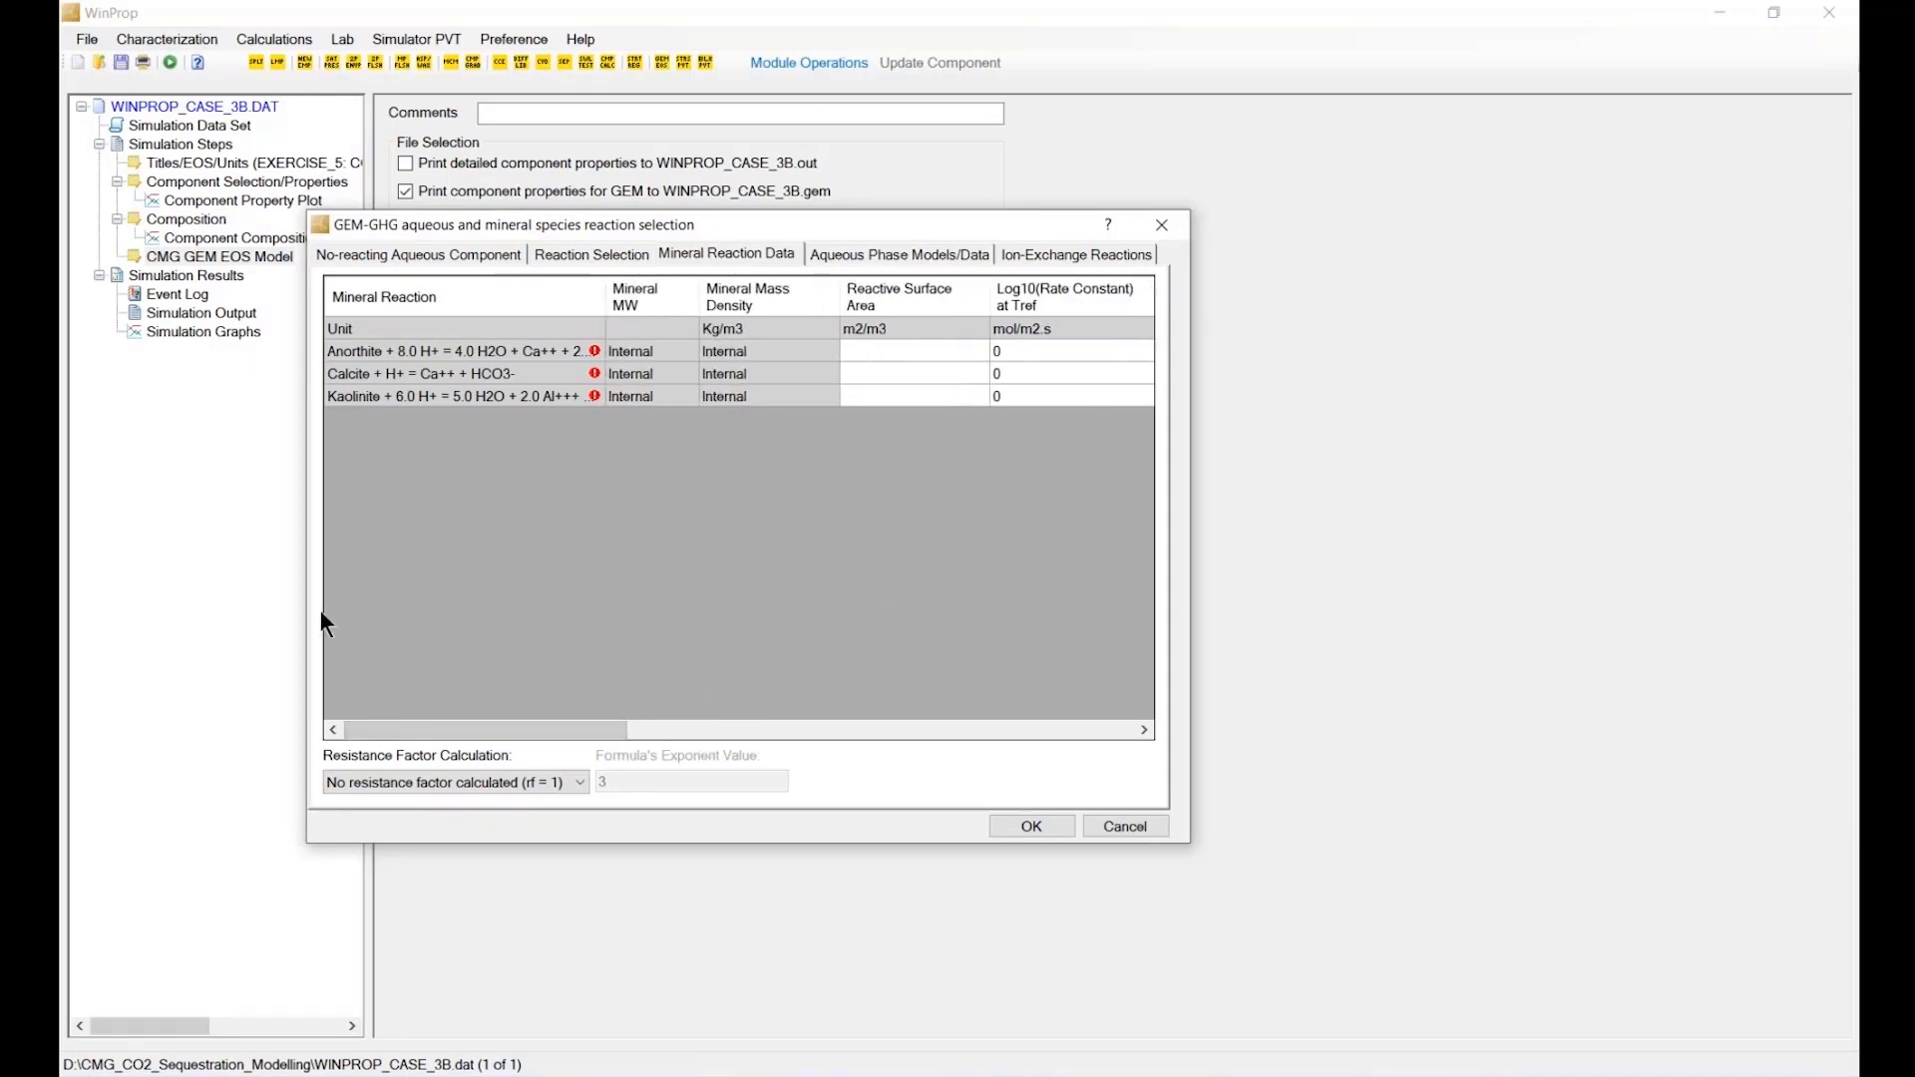
# Enter reactive surface areas 88, 88 and 17600 for Anorthite, Calcite and Kaolinite.
pyautogui.click(903, 355)
pyautogui.click(903, 355)
pyautogui.write('88')
pyautogui.click(882, 376)
pyautogui.click(882, 376)
pyautogui.write('88')
pyautogui.click(872, 397)
pyautogui.click(872, 397)
pyautogui.write('17600')
pyautogui.click(1145, 730)
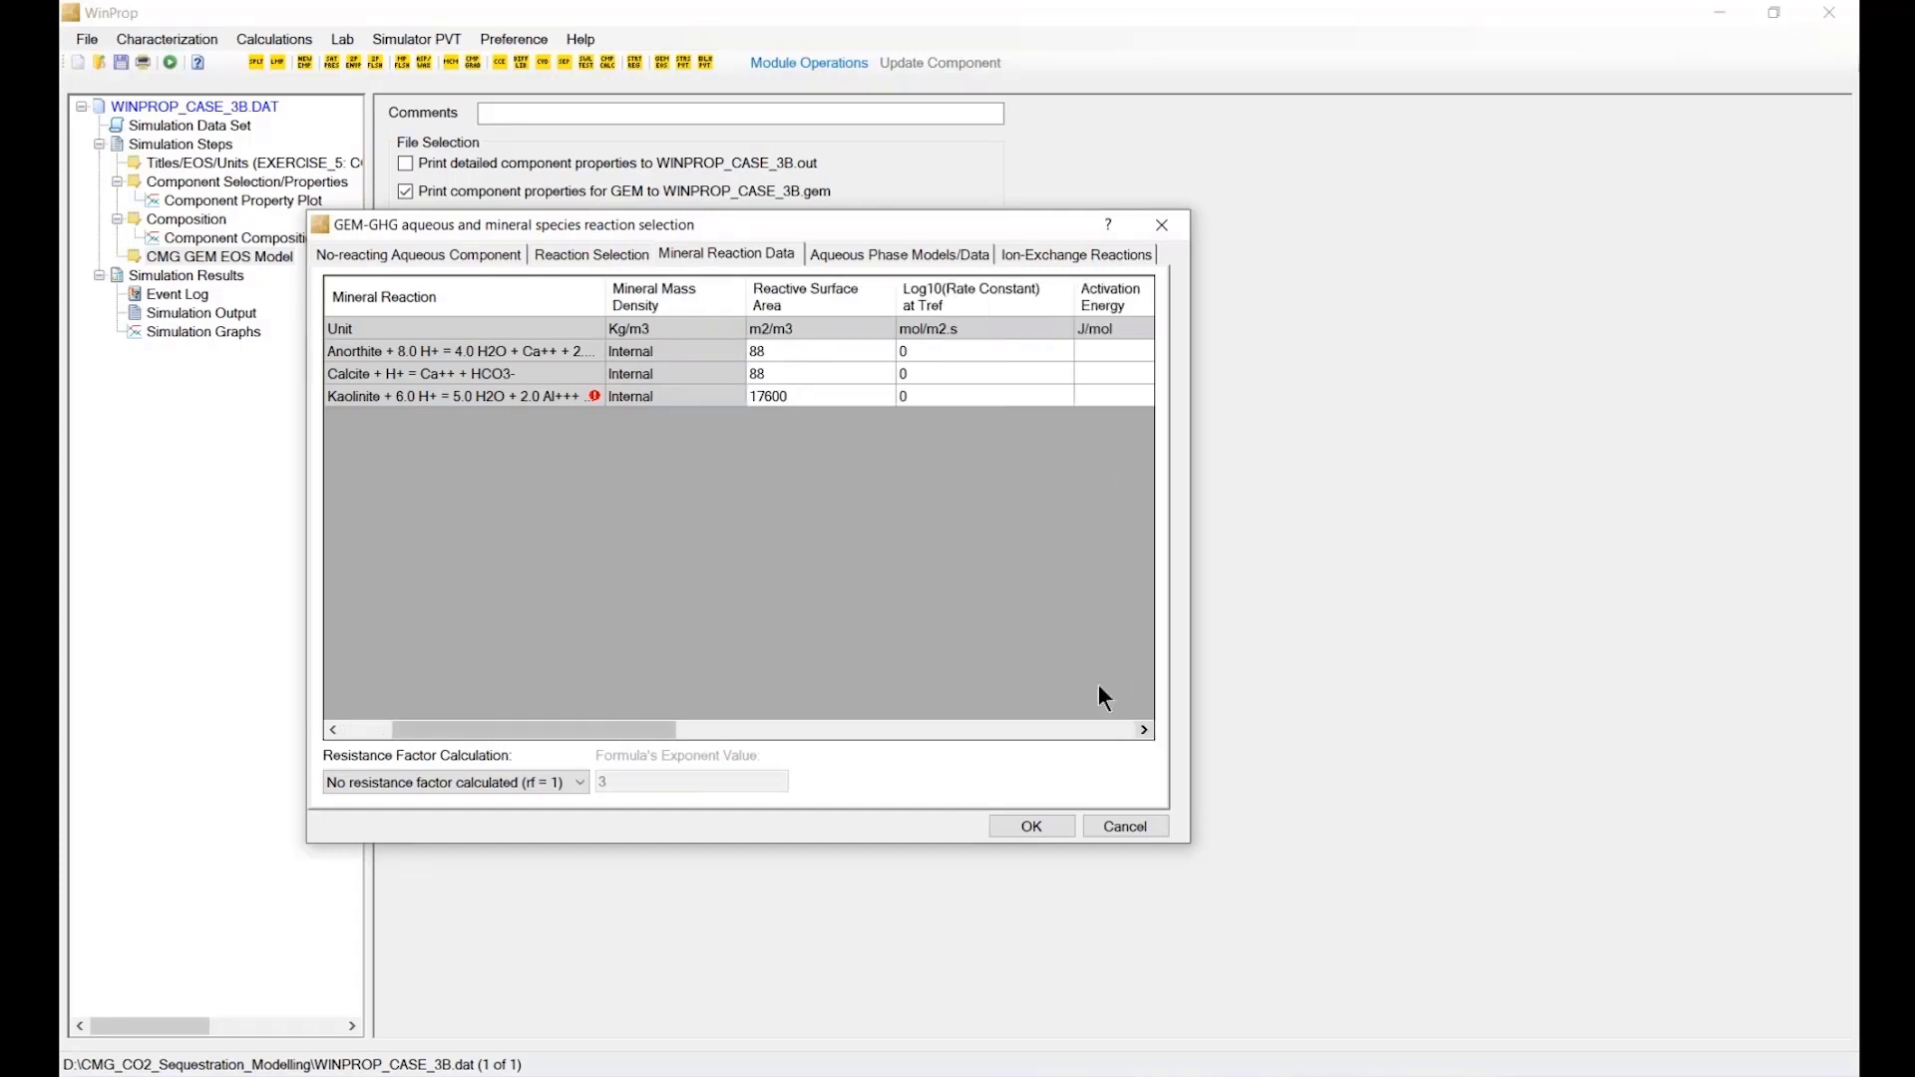
# Enter log10 rate constants -12, -8.79588 and -13 for Anorthite, Calcite and Kaolinite.
pyautogui.click(979, 352)
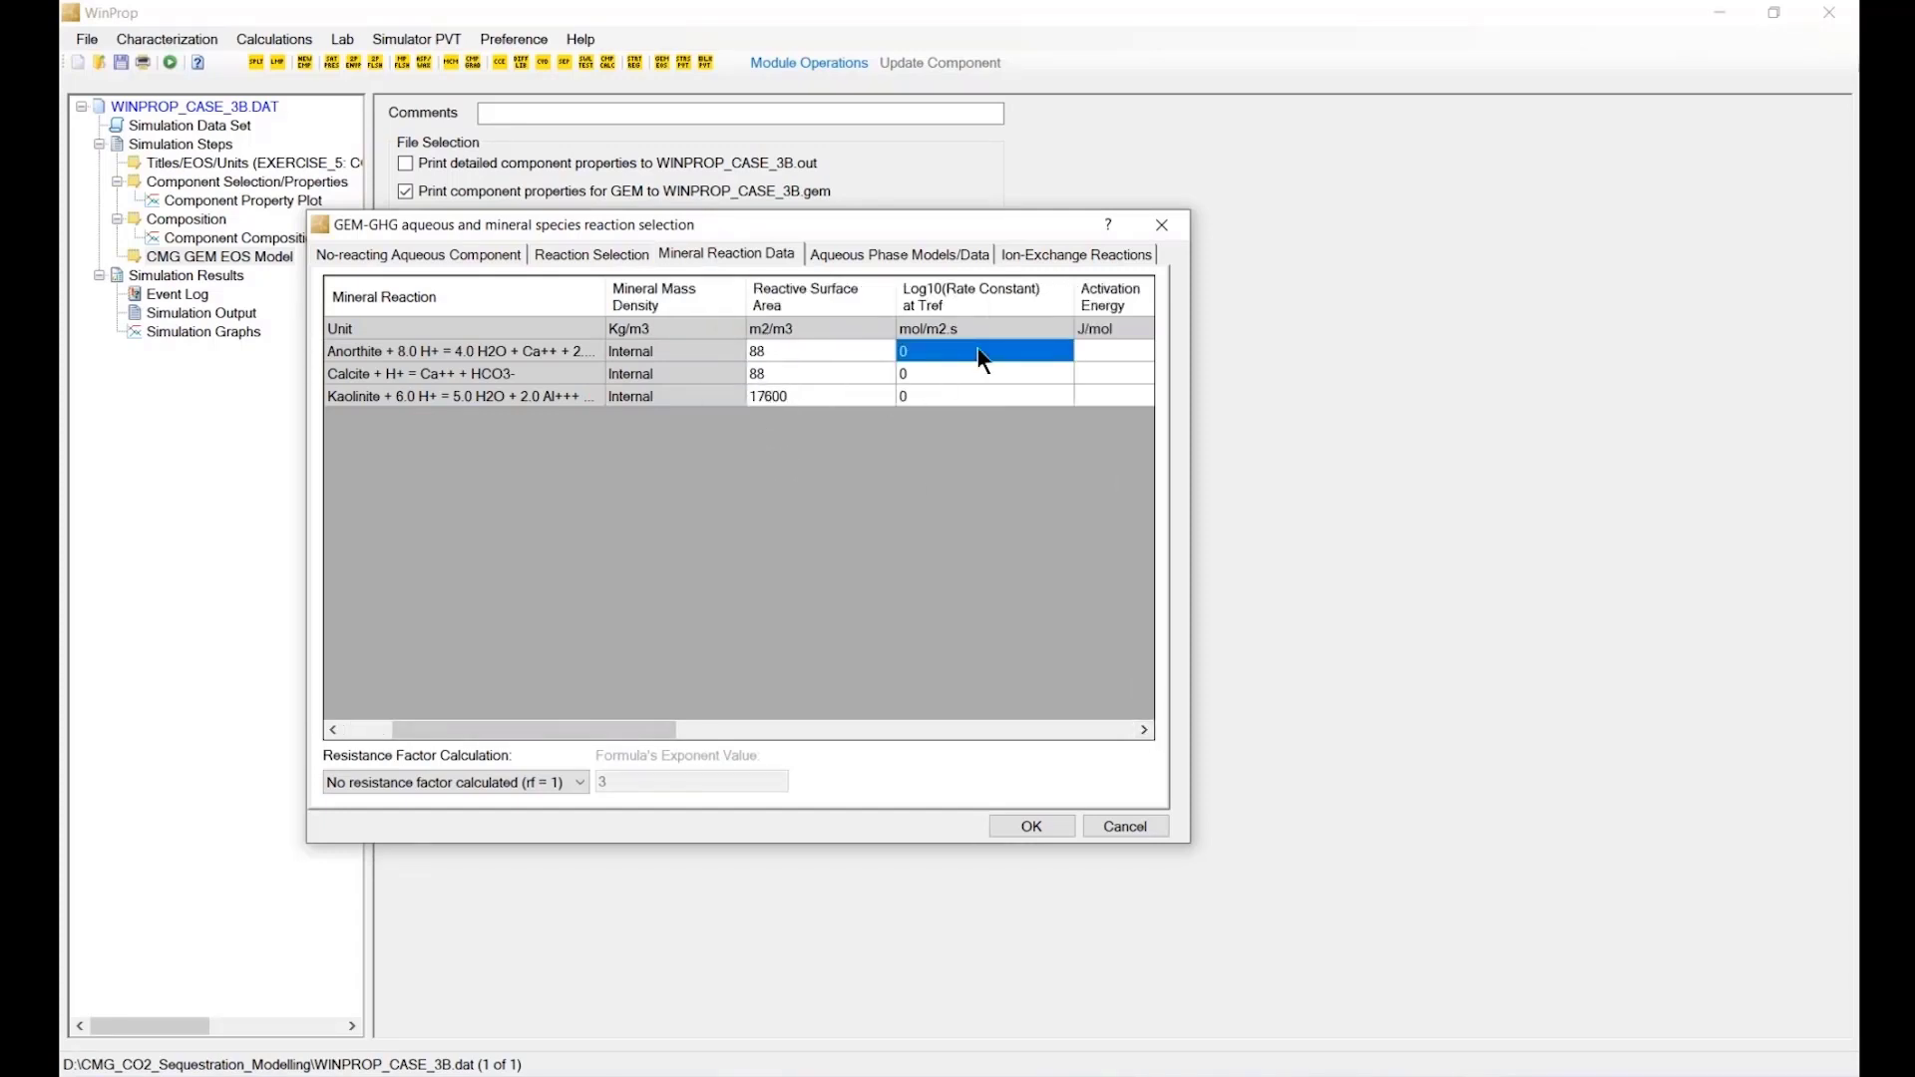
pyautogui.click(979, 352)
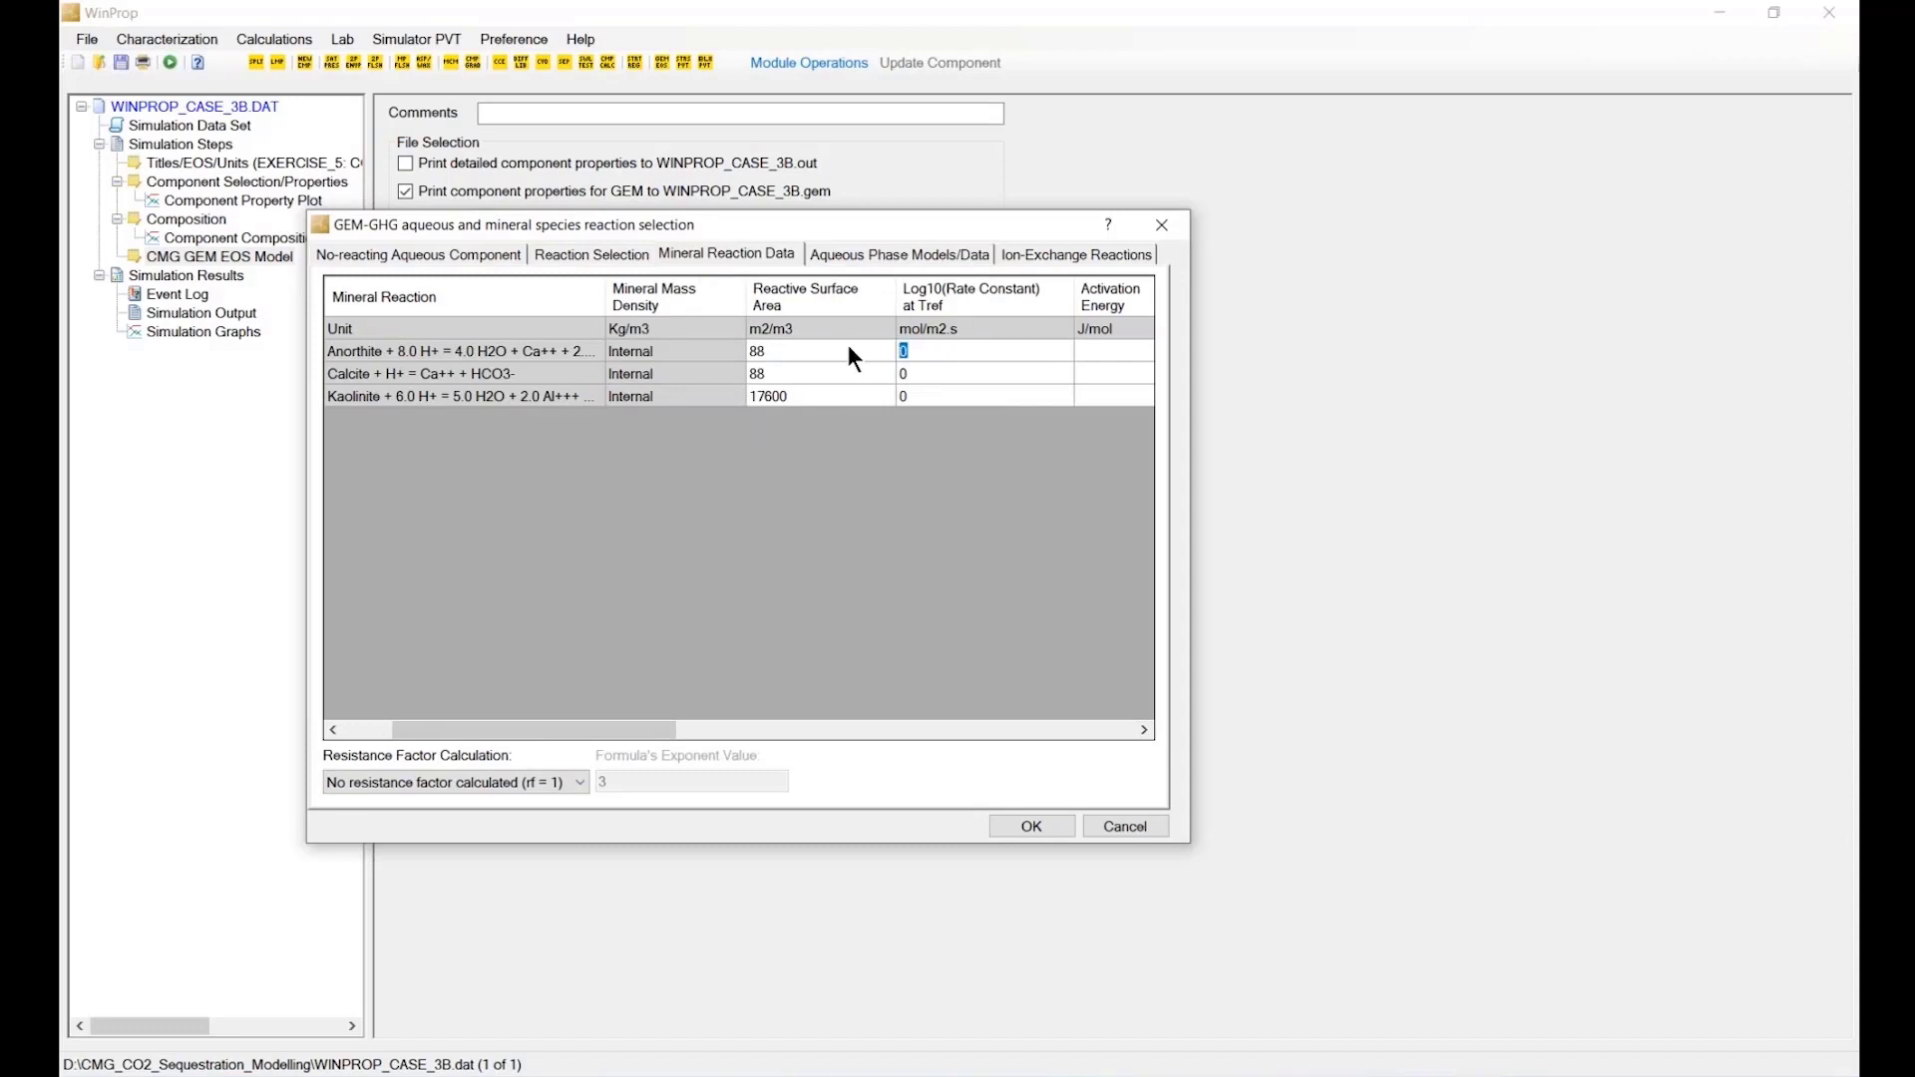
pyautogui.write('-12')
pyautogui.click(942, 375)
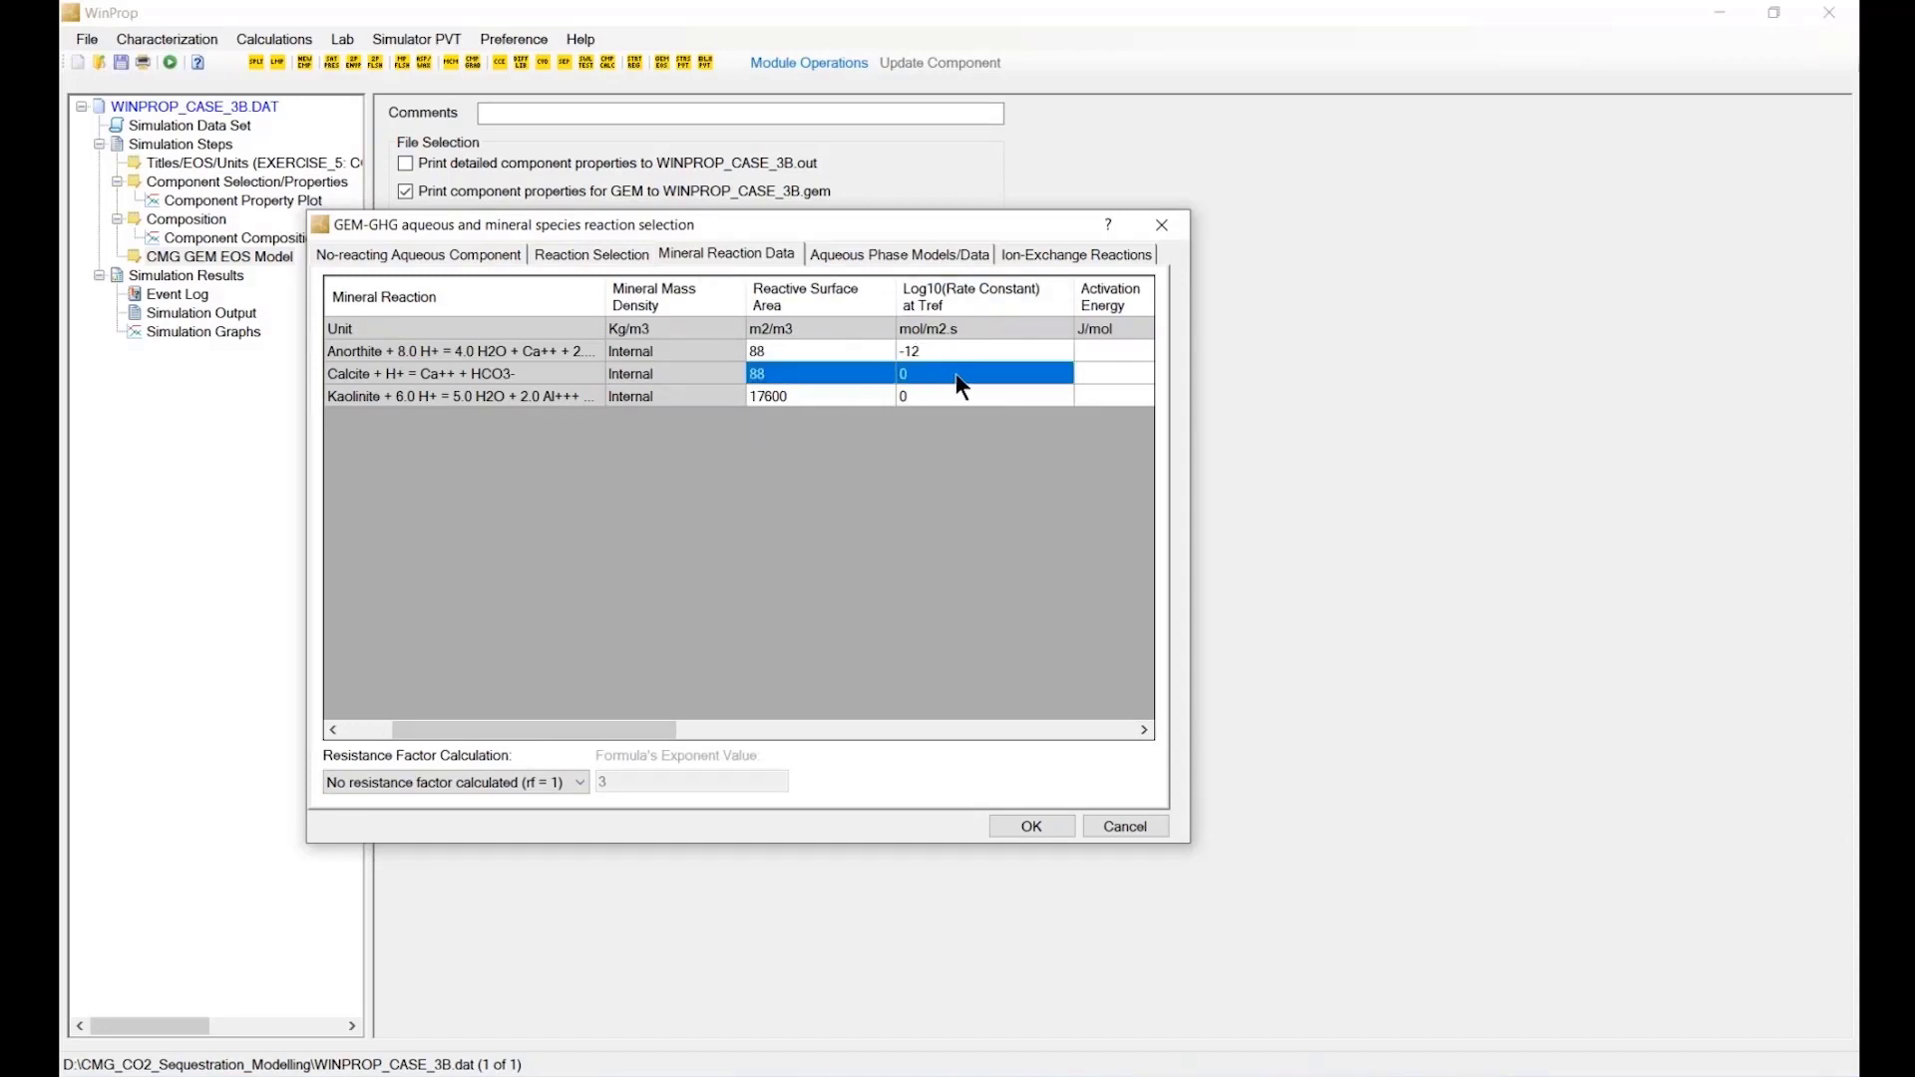
pyautogui.click(926, 379)
pyautogui.write('-')
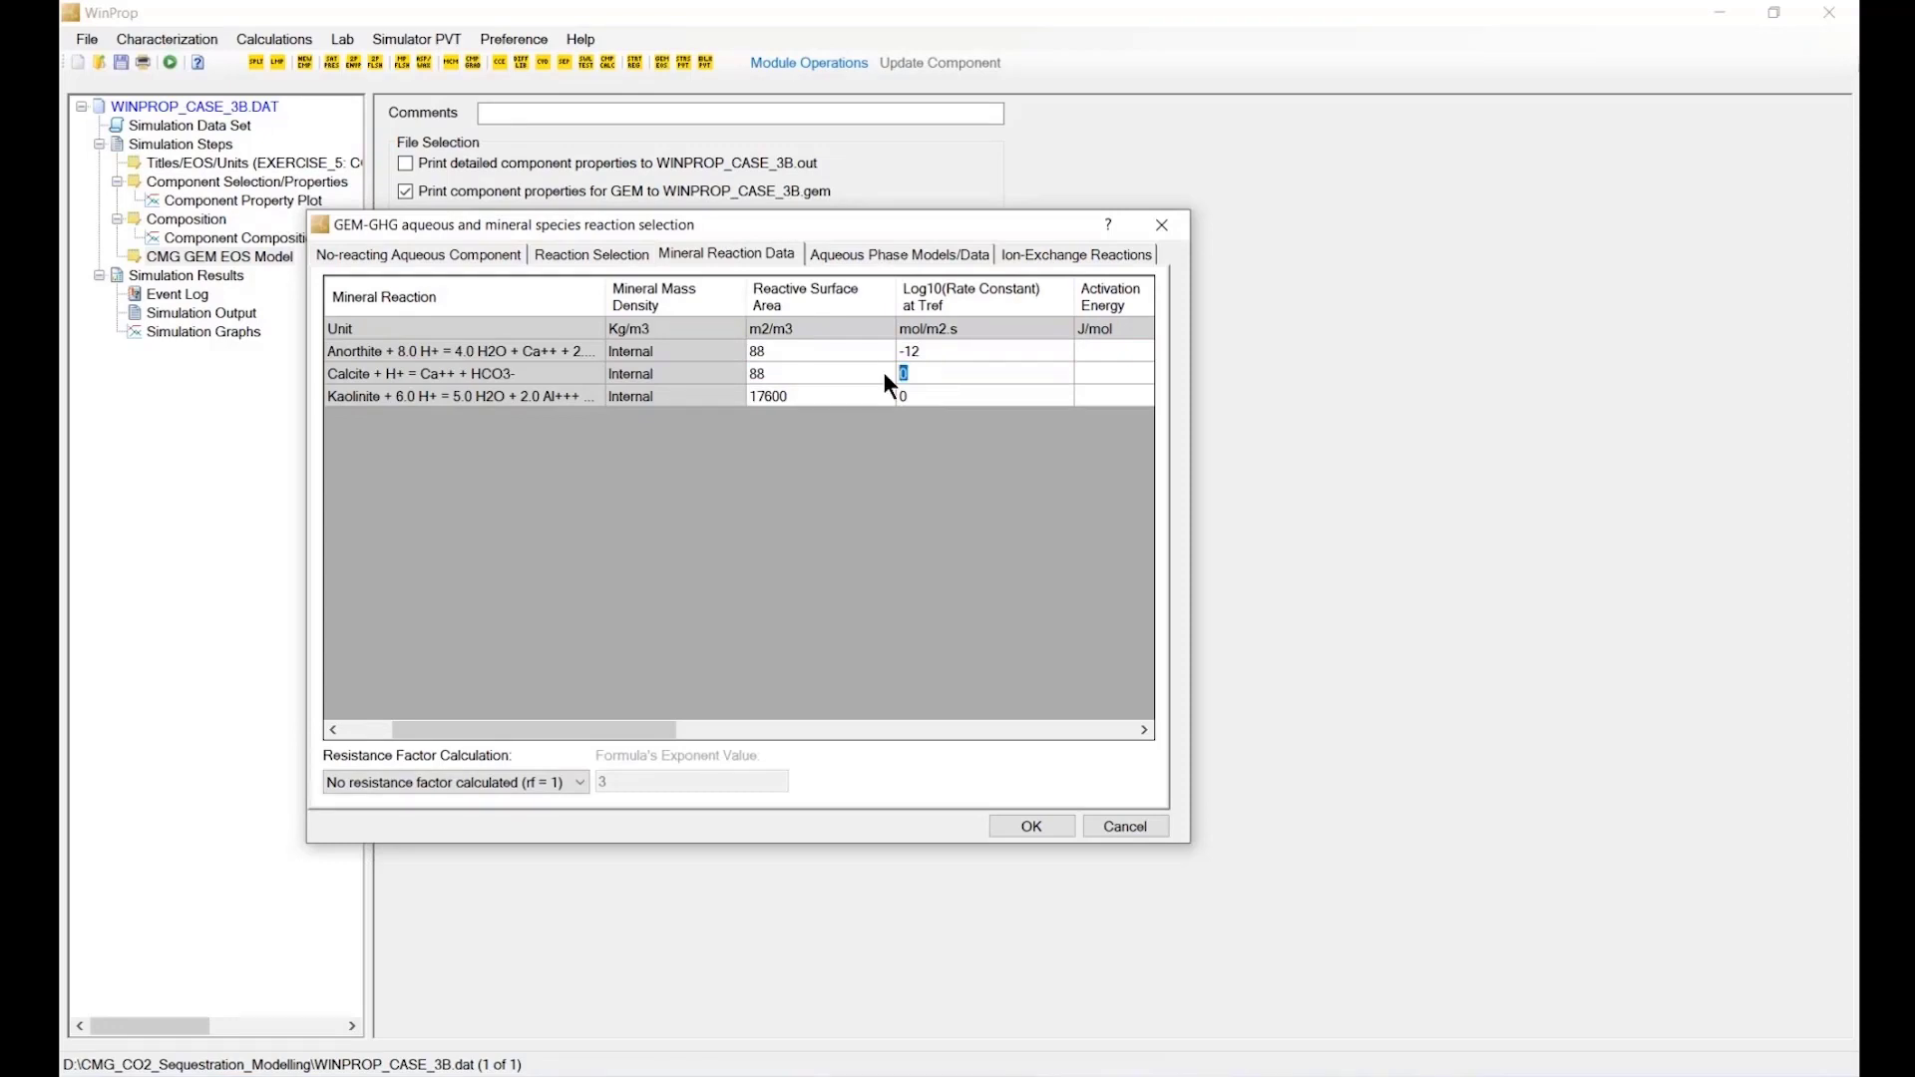
pyautogui.write('8.795')
pyautogui.write('88')
pyautogui.click(929, 397)
pyautogui.click(901, 399)
pyautogui.doubleClick(901, 399)
pyautogui.write('-13')
pyautogui.click(1144, 727)
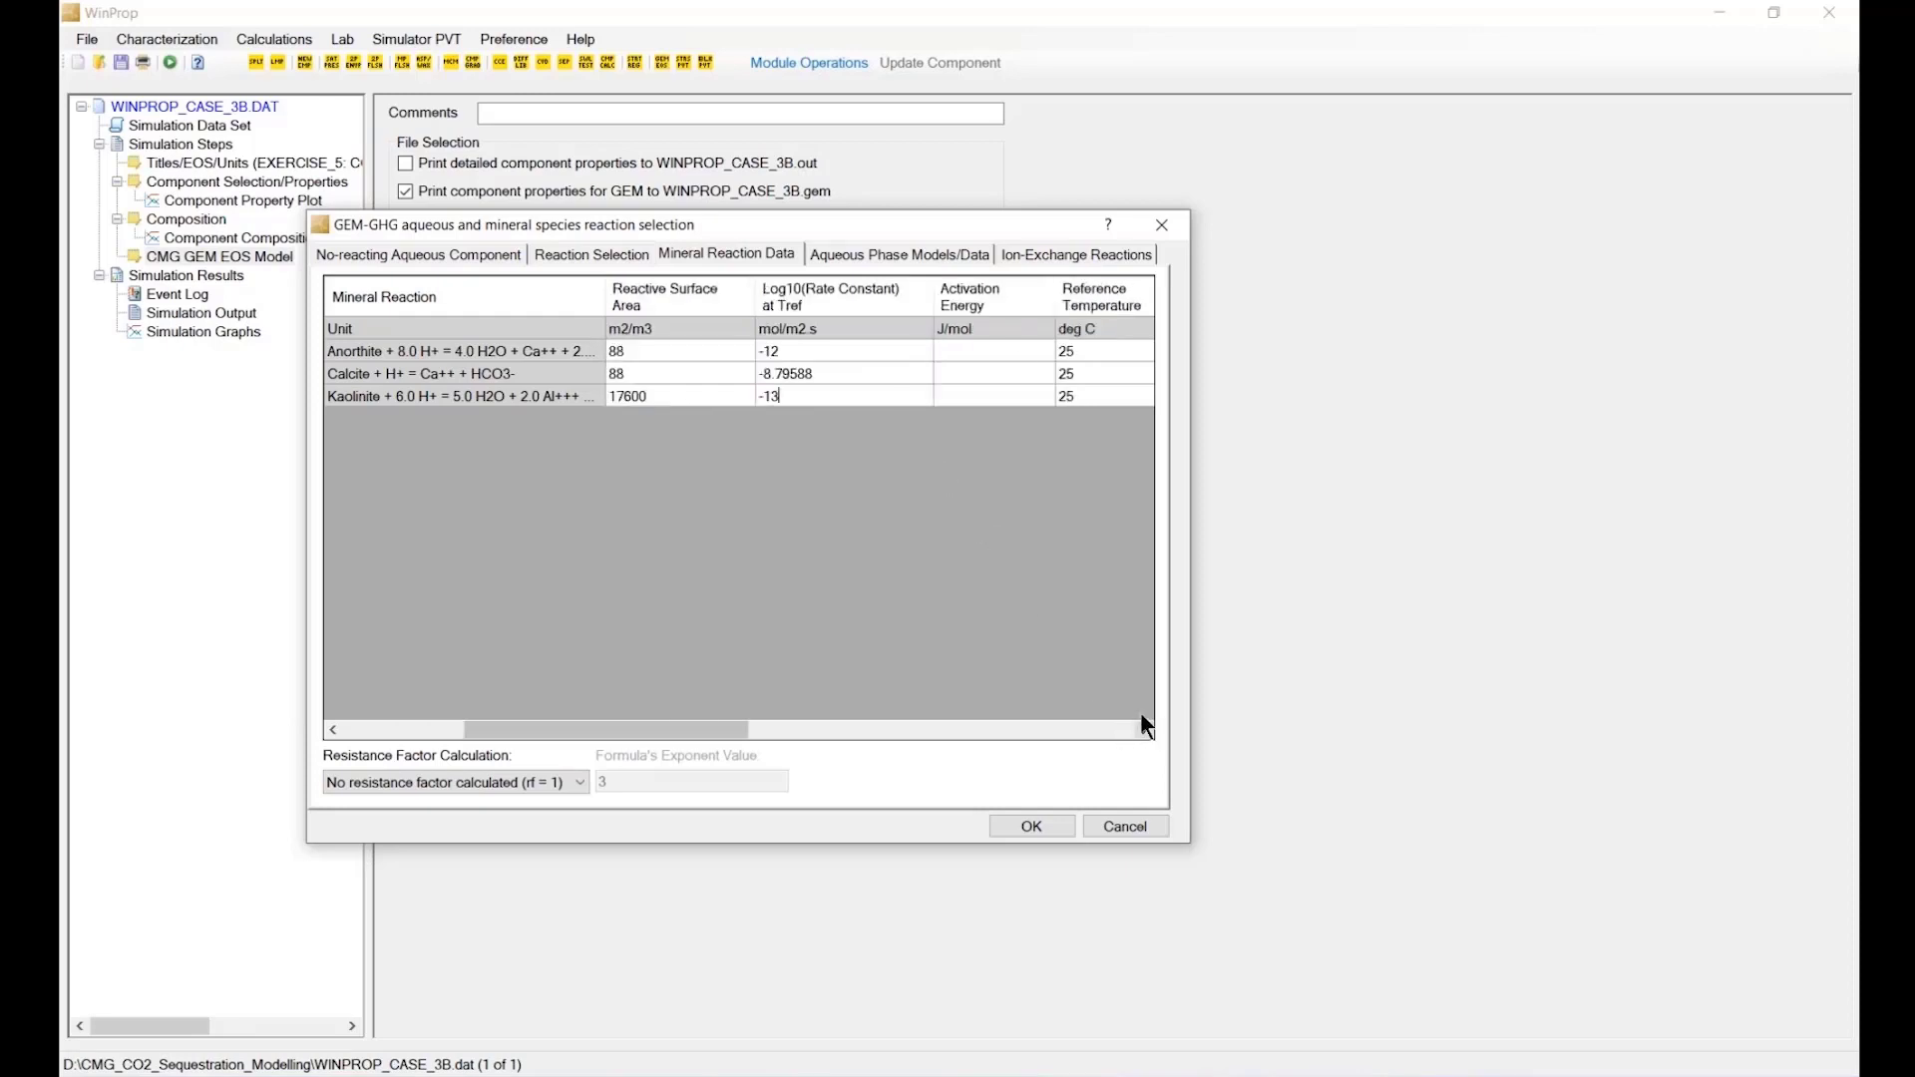
# Enter activation energies 67830, 41870 and 62760 for Anorthite, Calcite and Kaolinite.
pyautogui.click(984, 346)
pyautogui.click(985, 346)
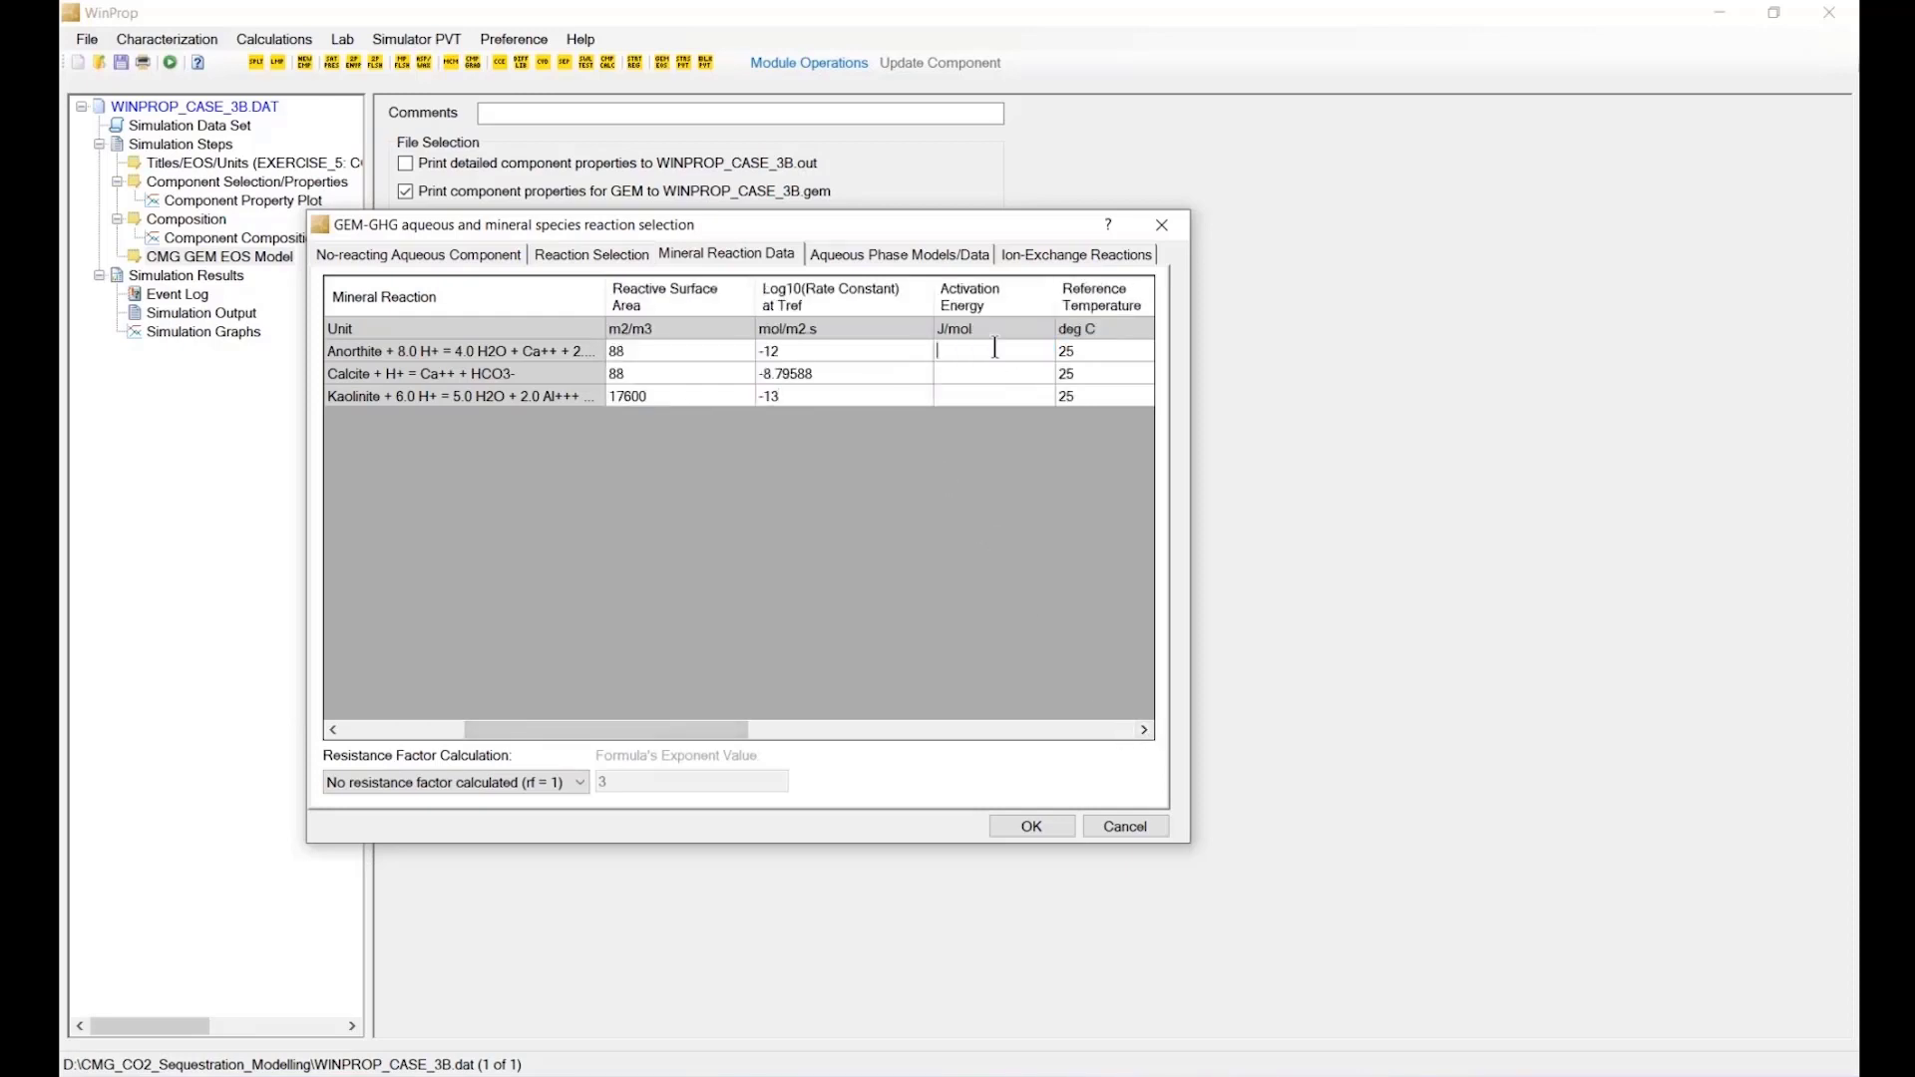
pyautogui.write('67830')
pyautogui.click(991, 367)
pyautogui.click(990, 367)
pyautogui.write('41870')
pyautogui.click(1020, 403)
pyautogui.click(1020, 403)
pyautogui.write('62760')
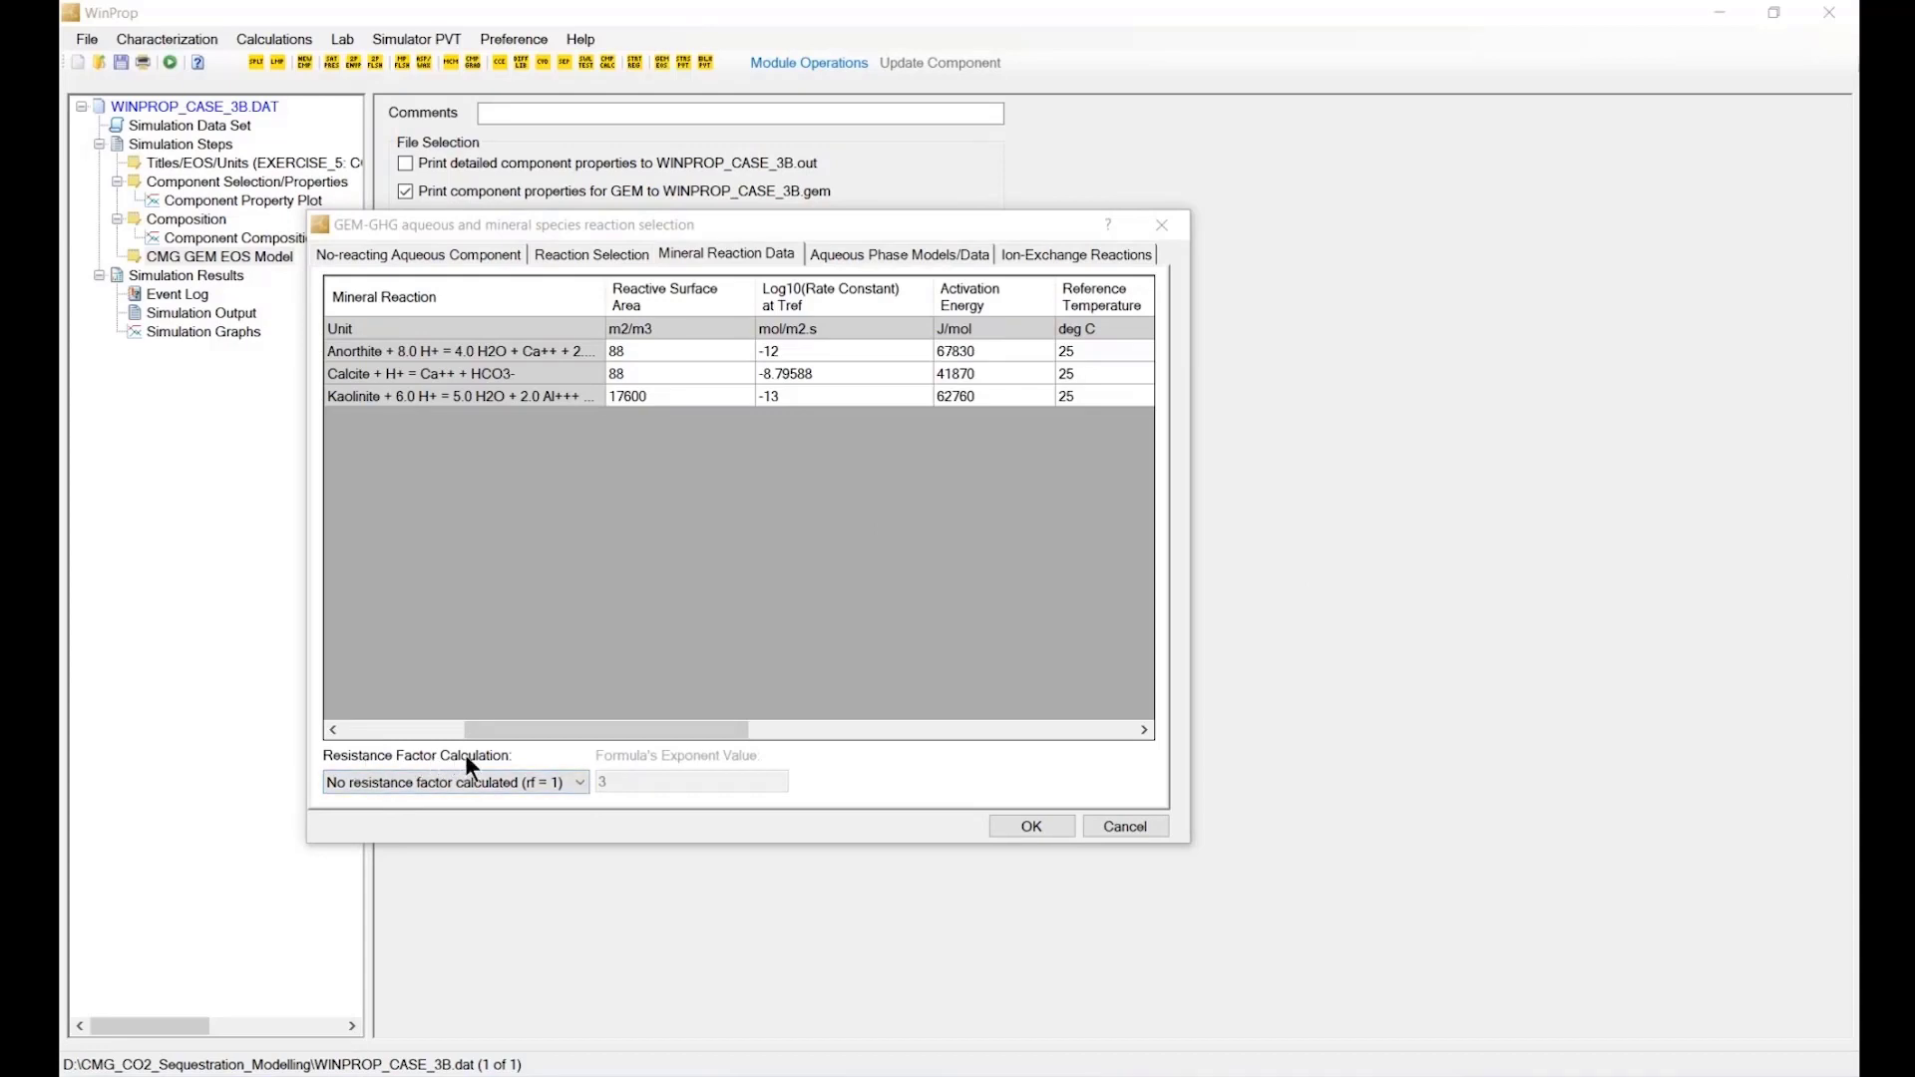
# Set resistance factor calculation to the Kozeny-Carman formula with exponent value 3.
pyautogui.click(577, 781)
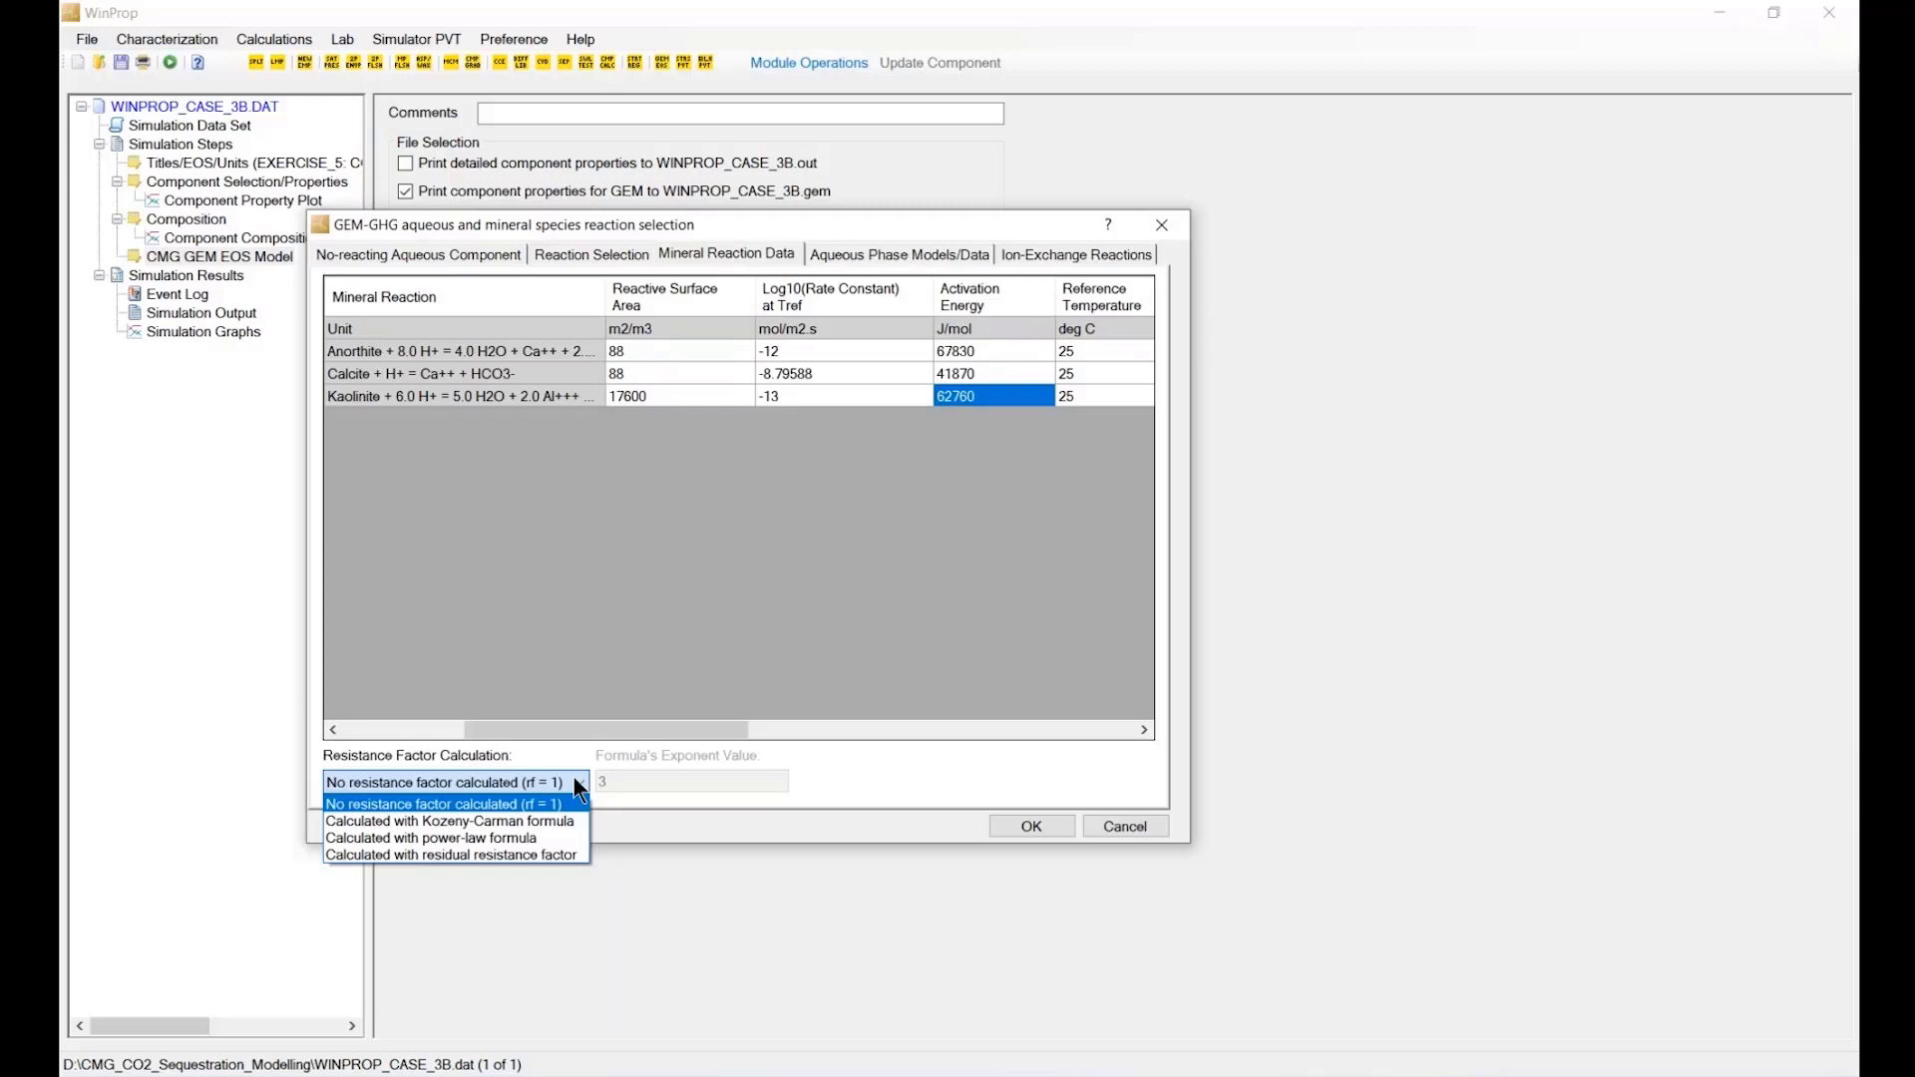
pyautogui.click(574, 777)
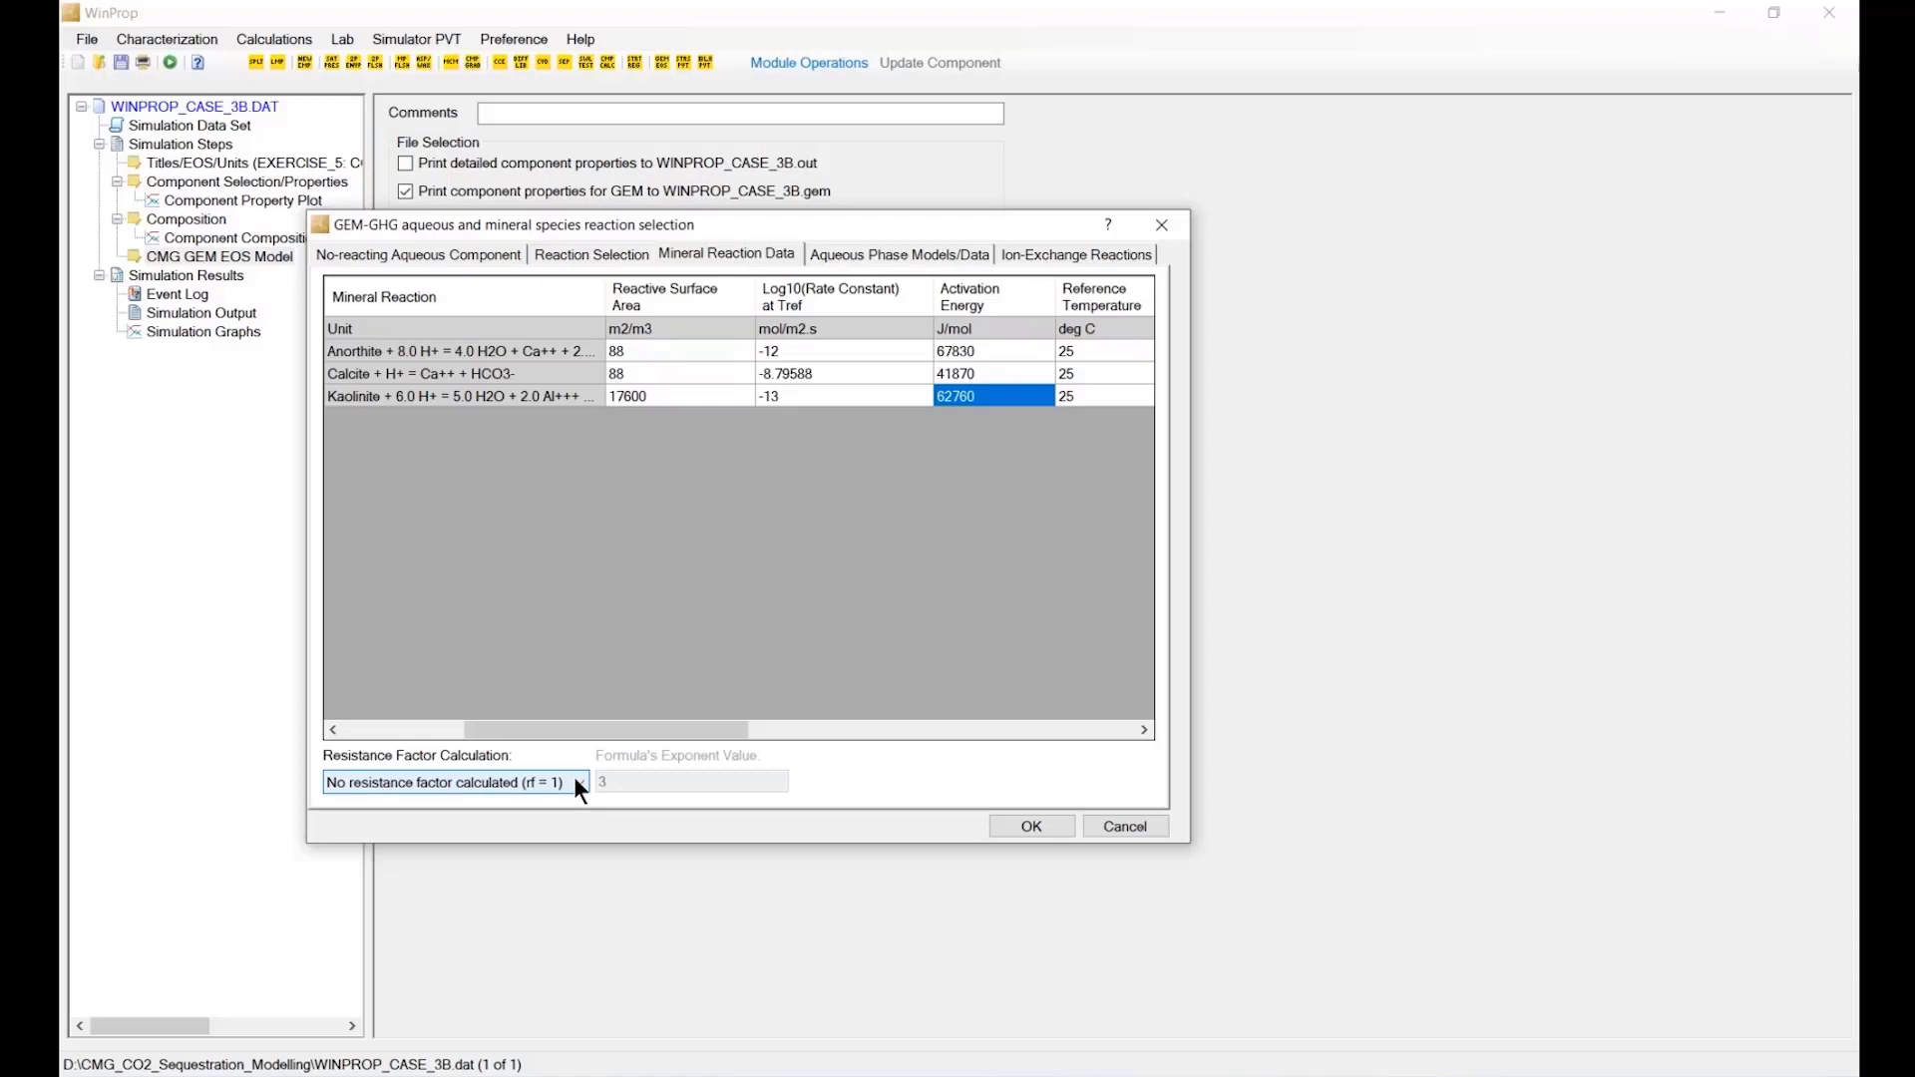
pyautogui.click(578, 786)
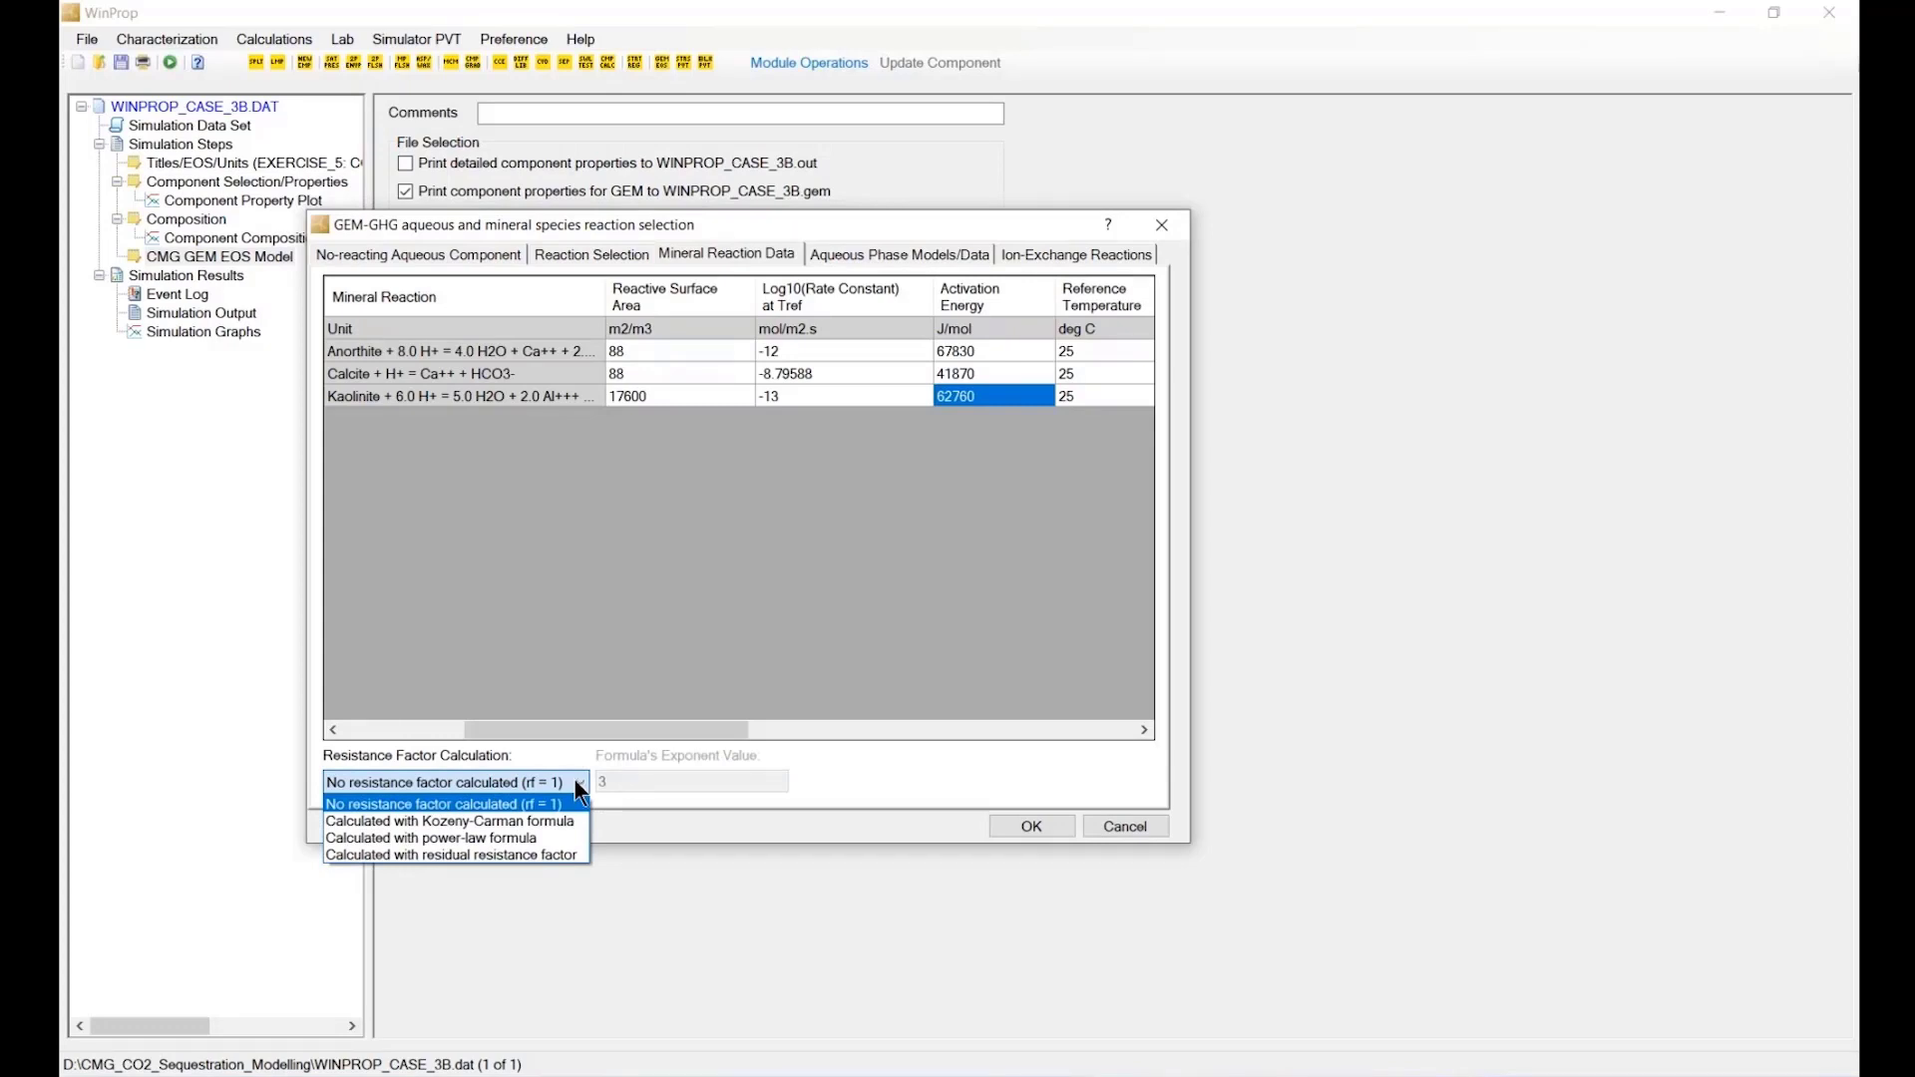
pyautogui.click(536, 822)
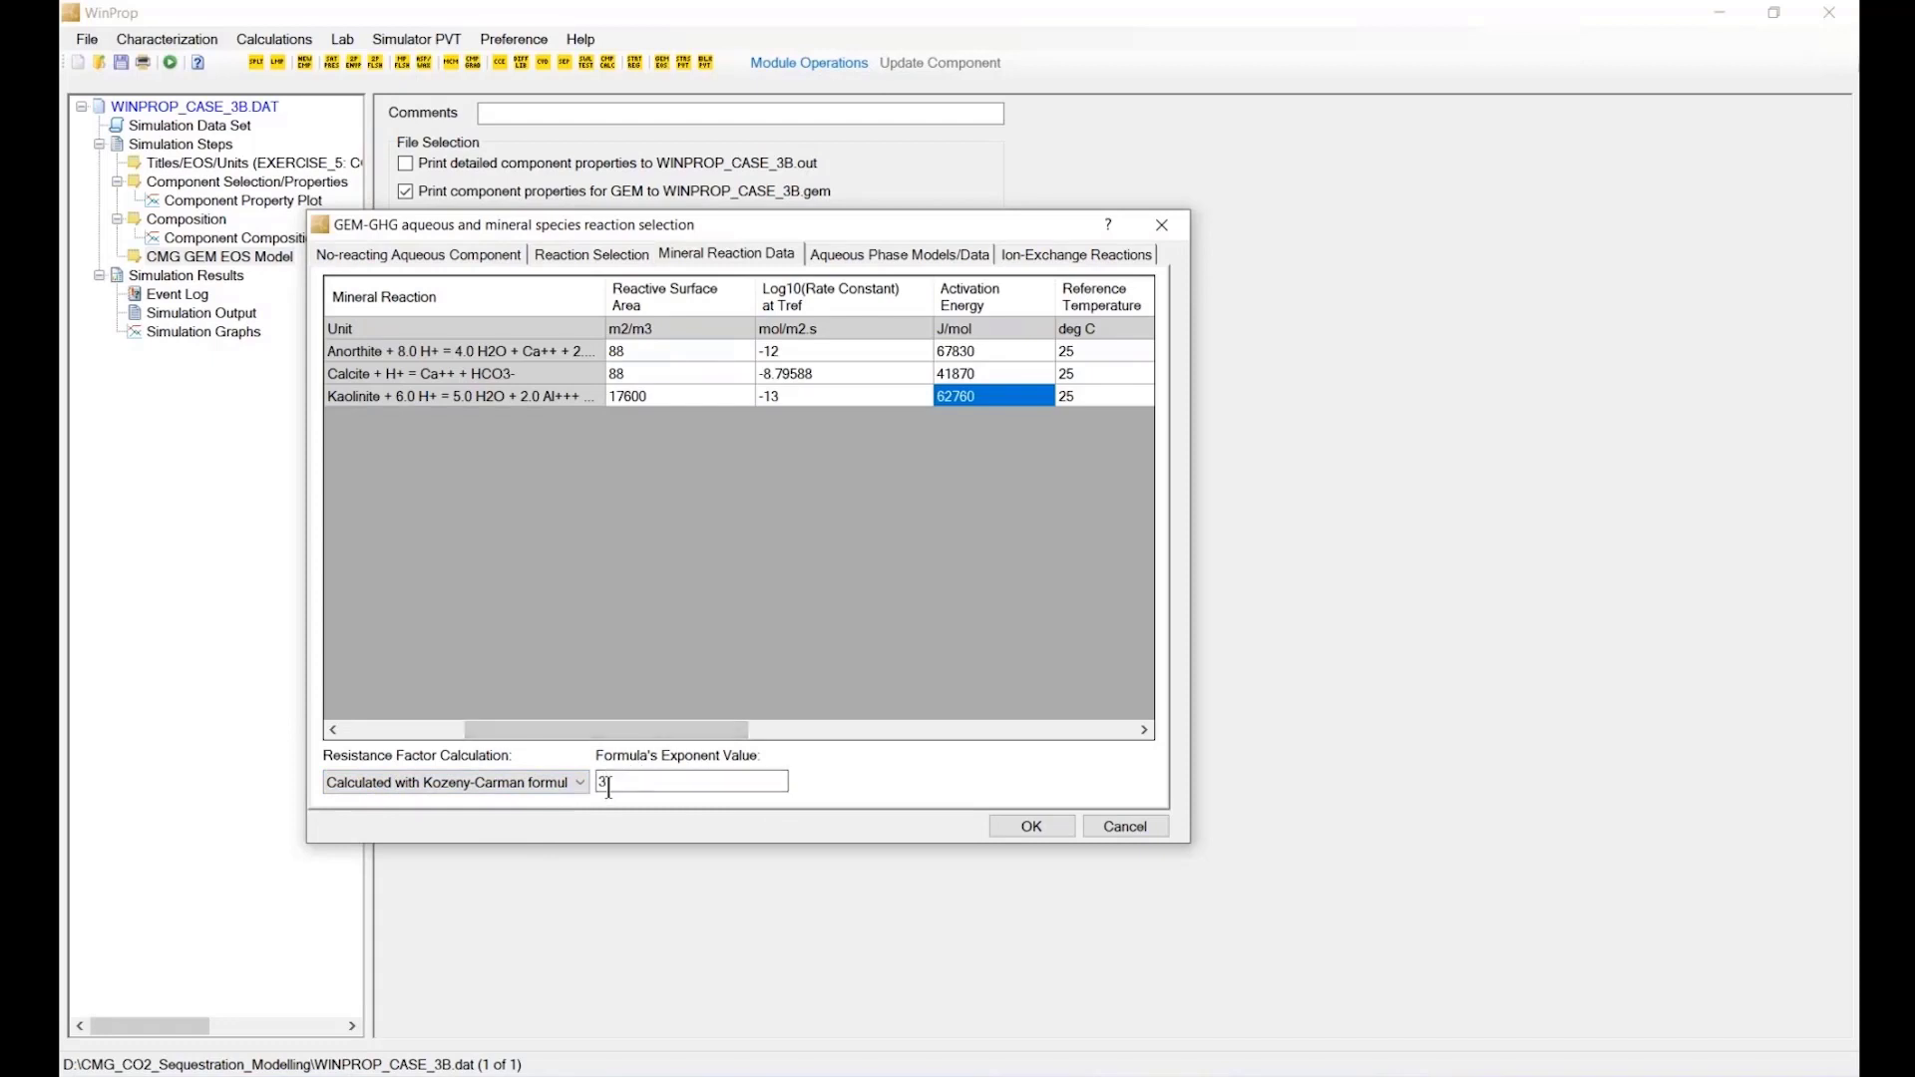
pyautogui.click(674, 784)
pyautogui.write('.')
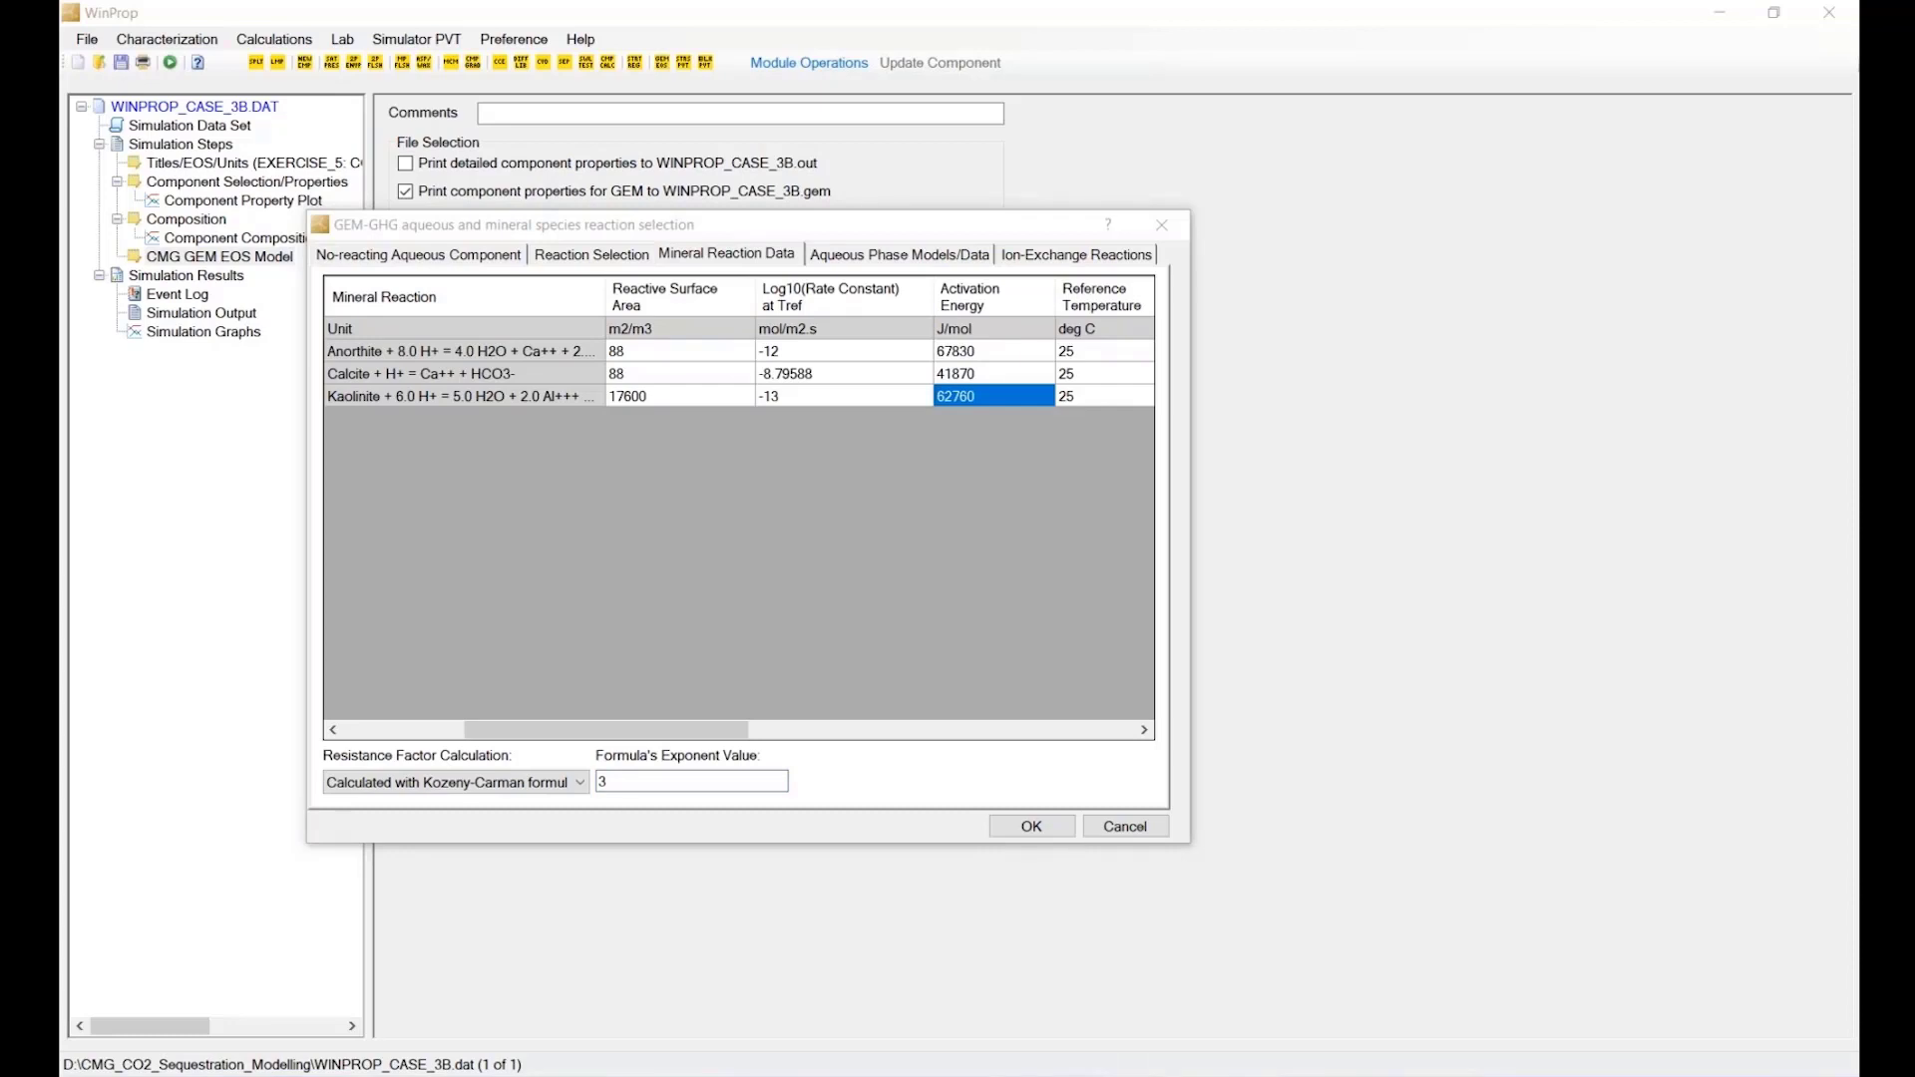
# Switch to the Aqueous Phase Models/Data tab showing the B-Dot model and NaCl salinity.
pyautogui.click(859, 258)
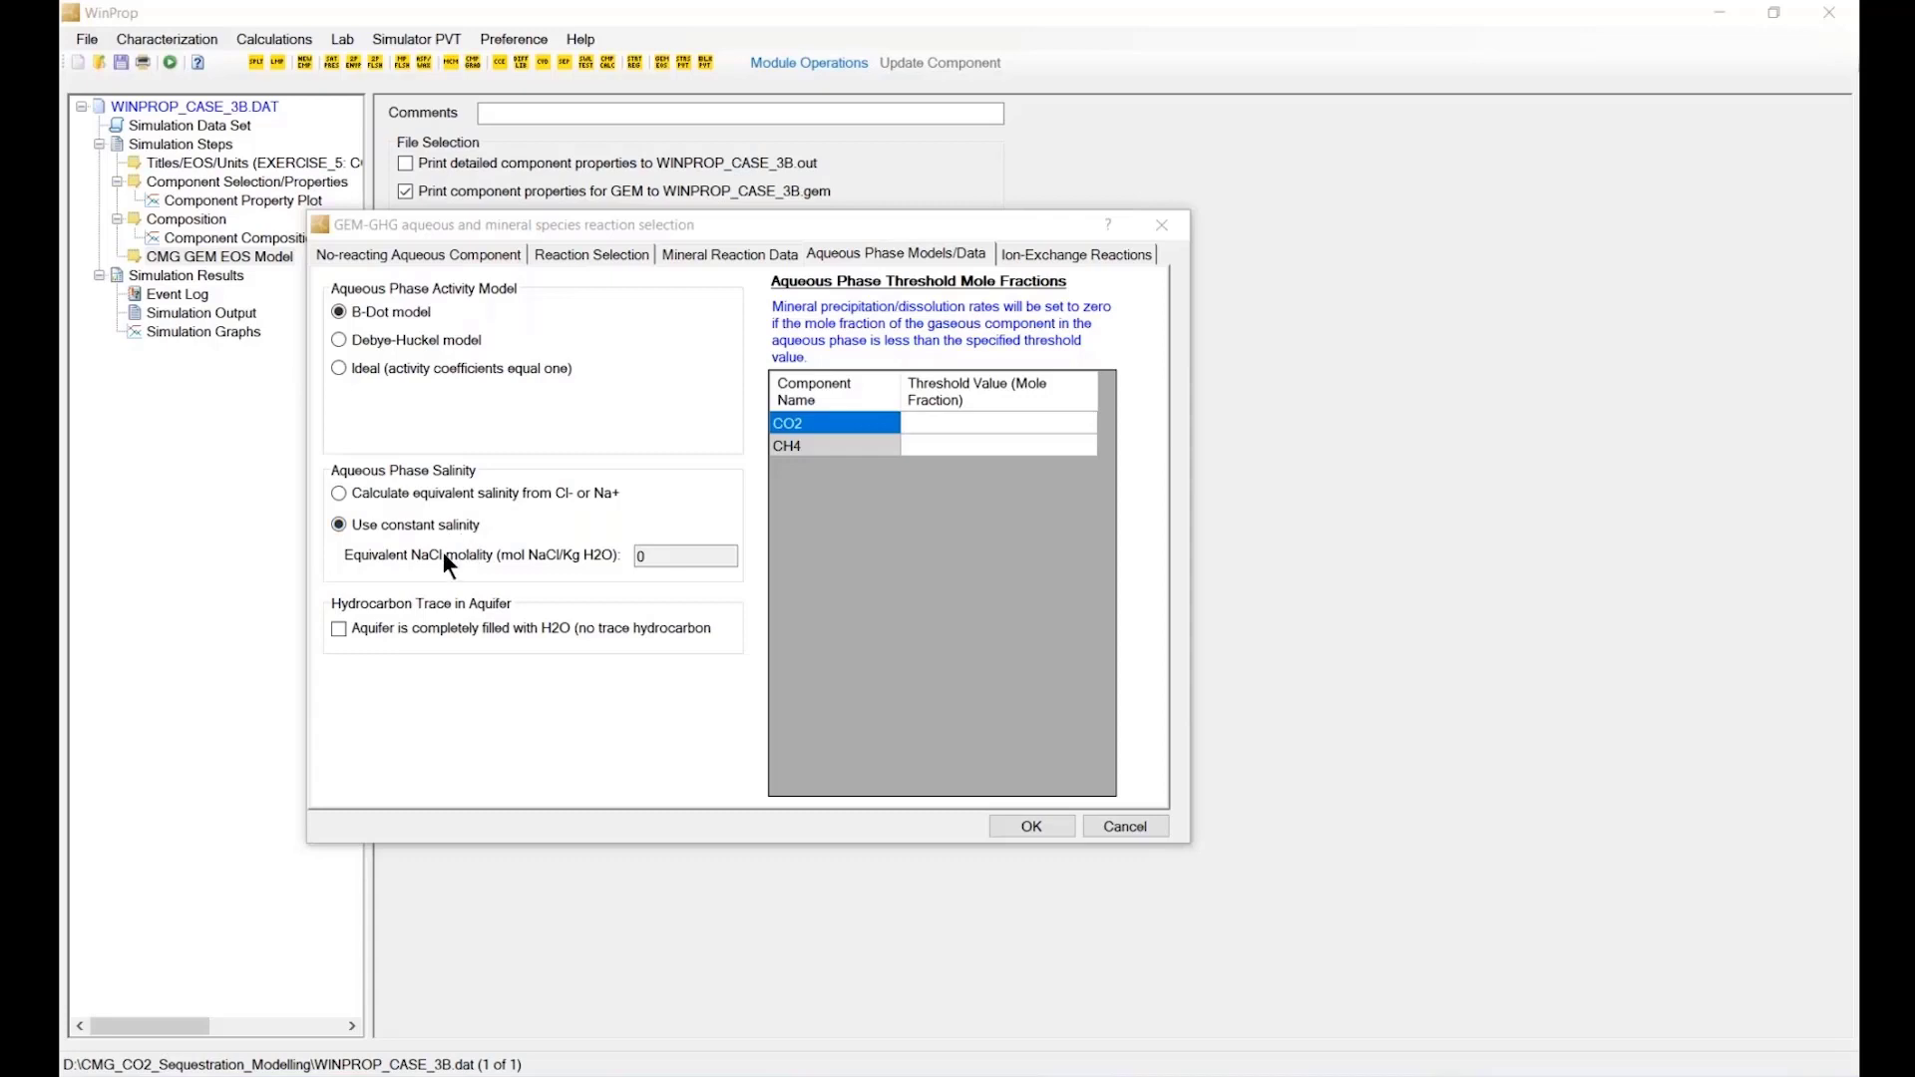
# Inspect the Equivalent NaCl molality value, then accept the GEM-GHG reaction selection dialog with OK.
pyautogui.click(624, 611)
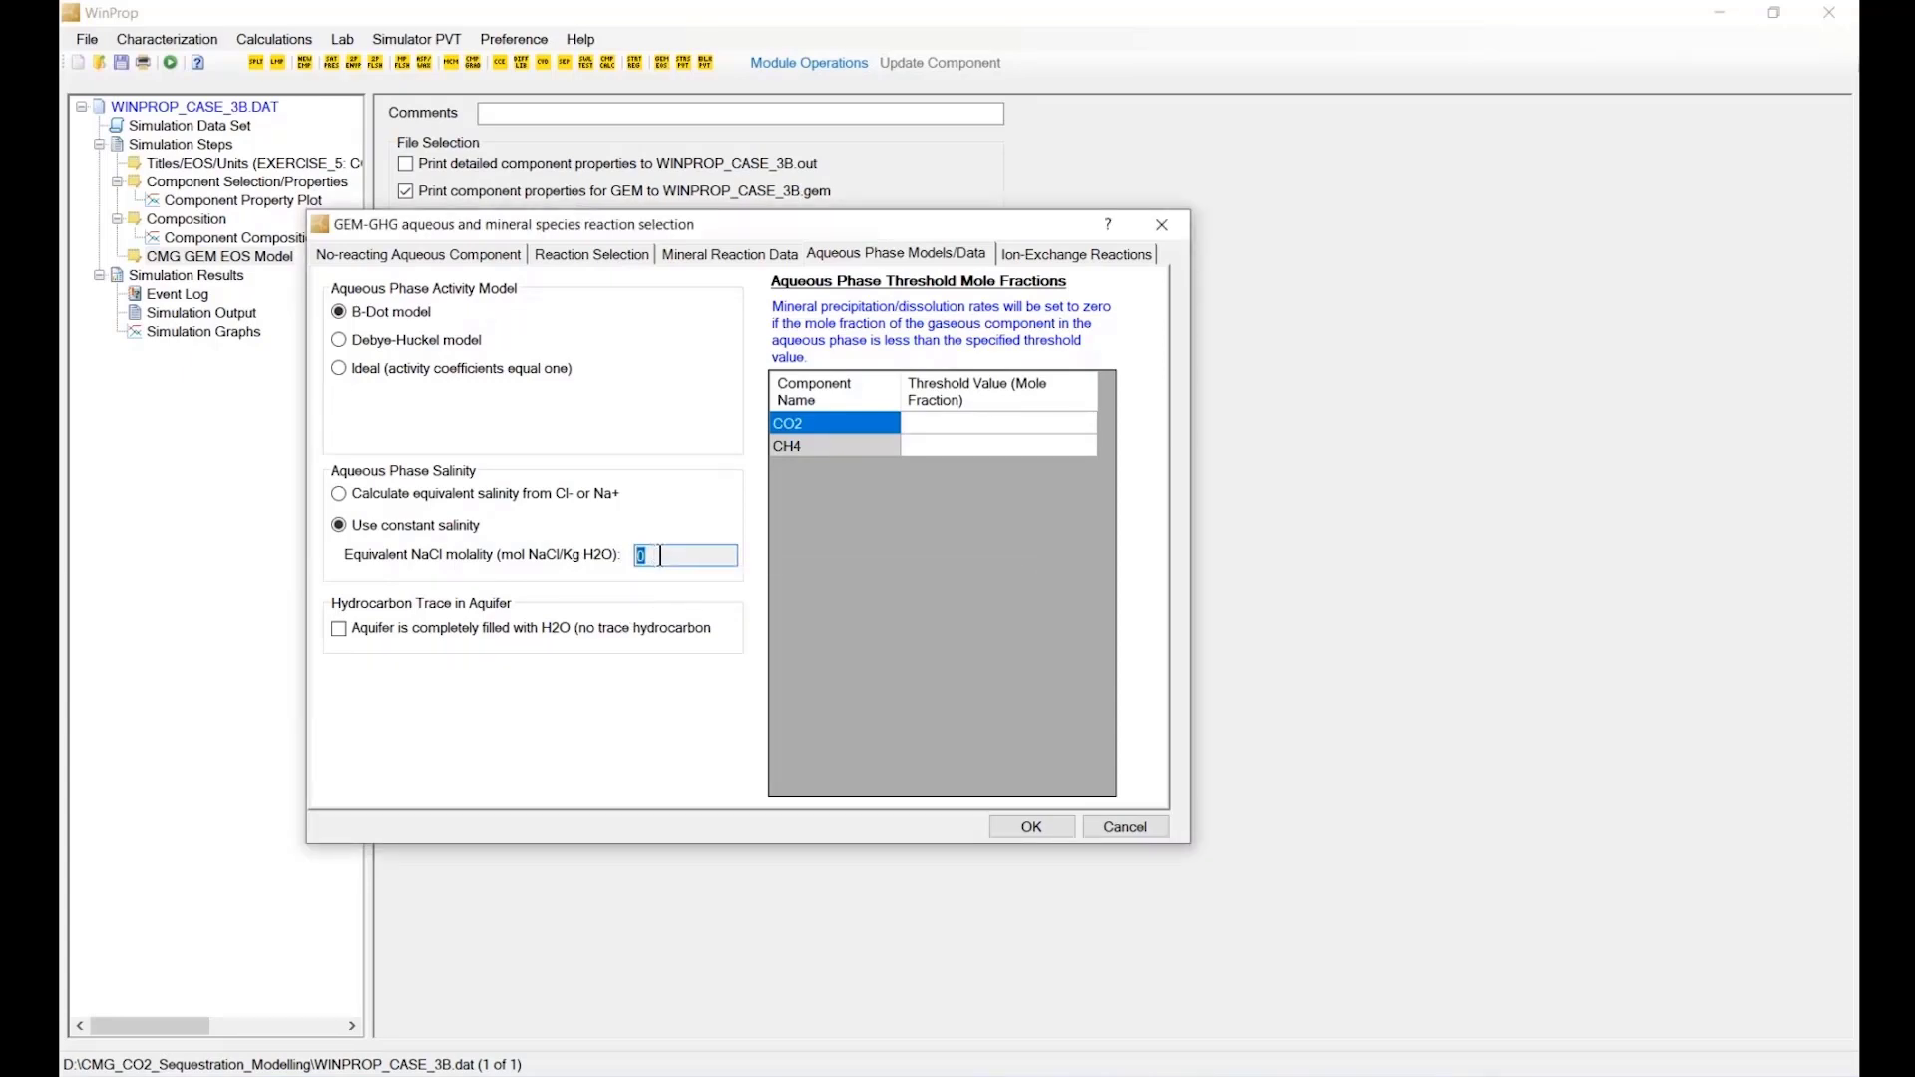
pyautogui.click(656, 556)
pyautogui.doubleClick(650, 564)
pyautogui.click(660, 556)
pyautogui.click(1007, 830)
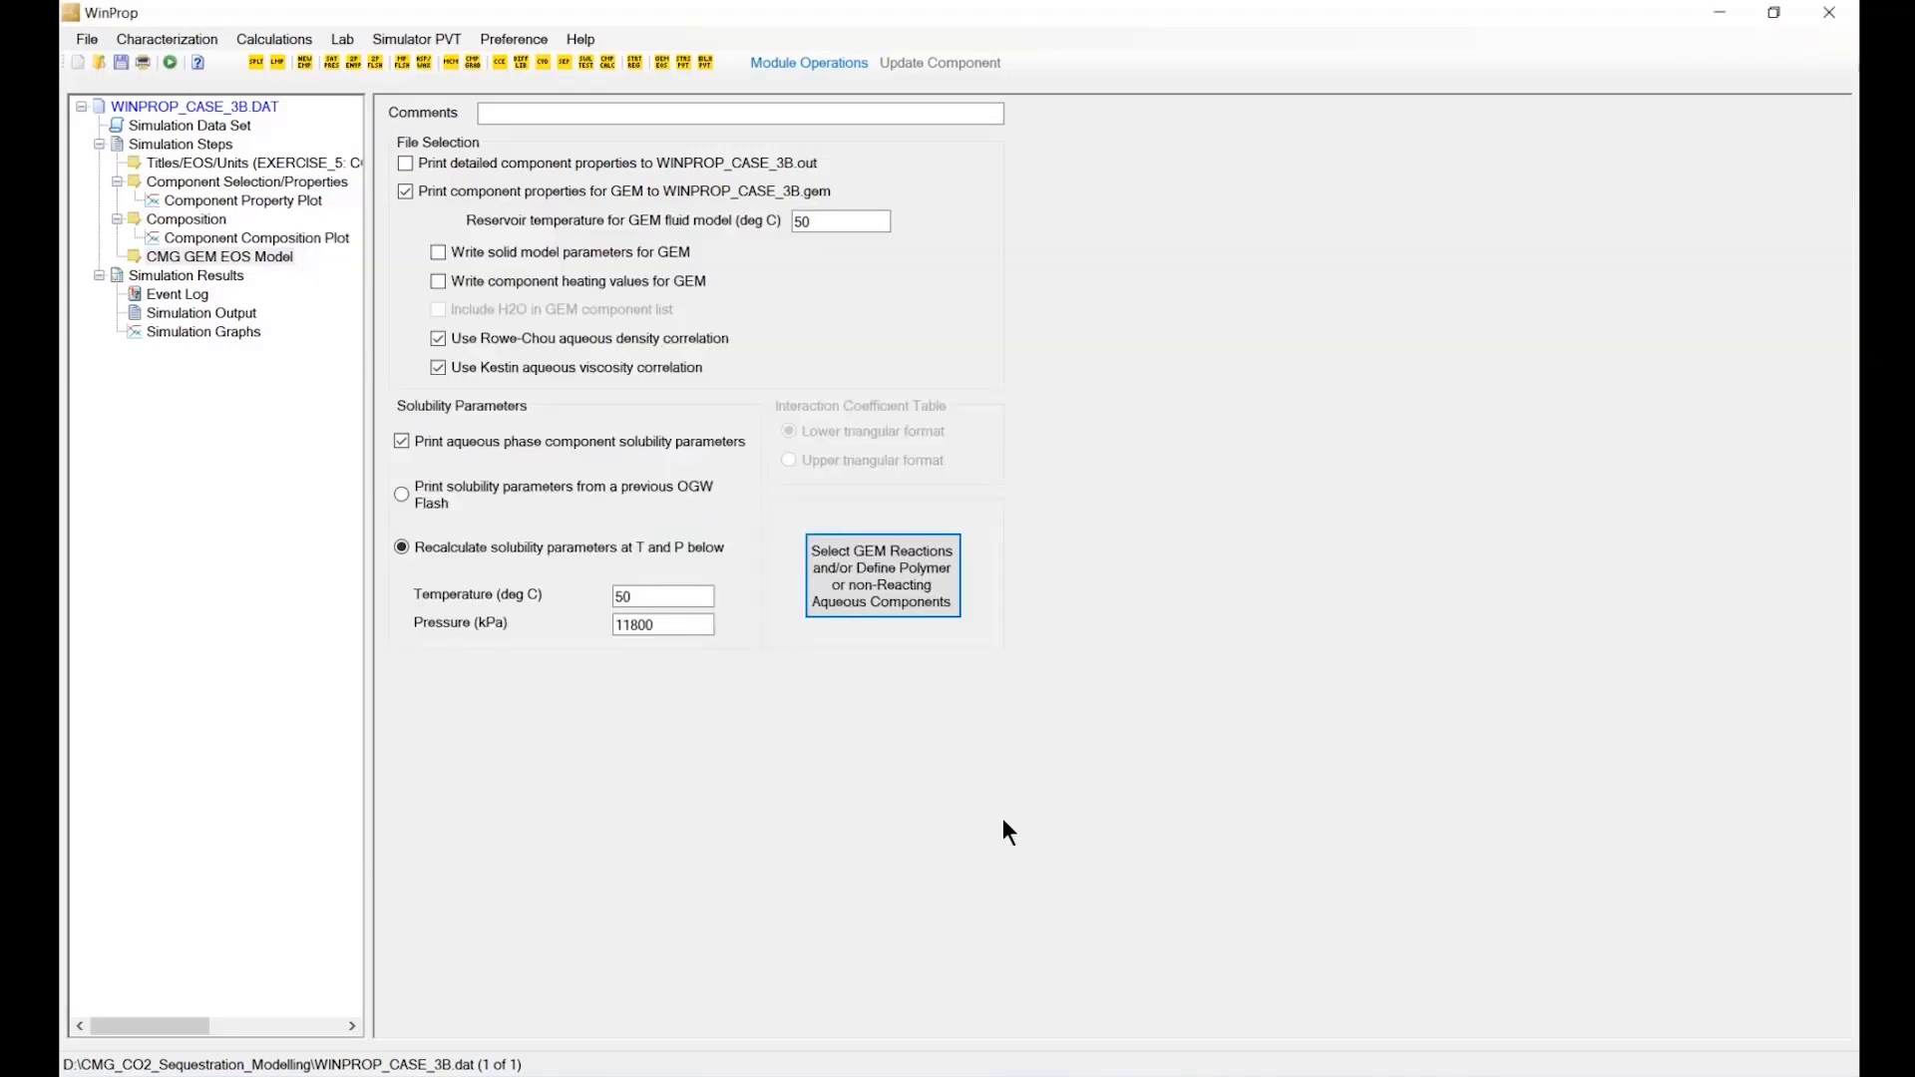
# Show the Aqueous Phase page of Component Selection/Properties, with the NaCl concentration and Henry's law settings.
pyautogui.click(206, 183)
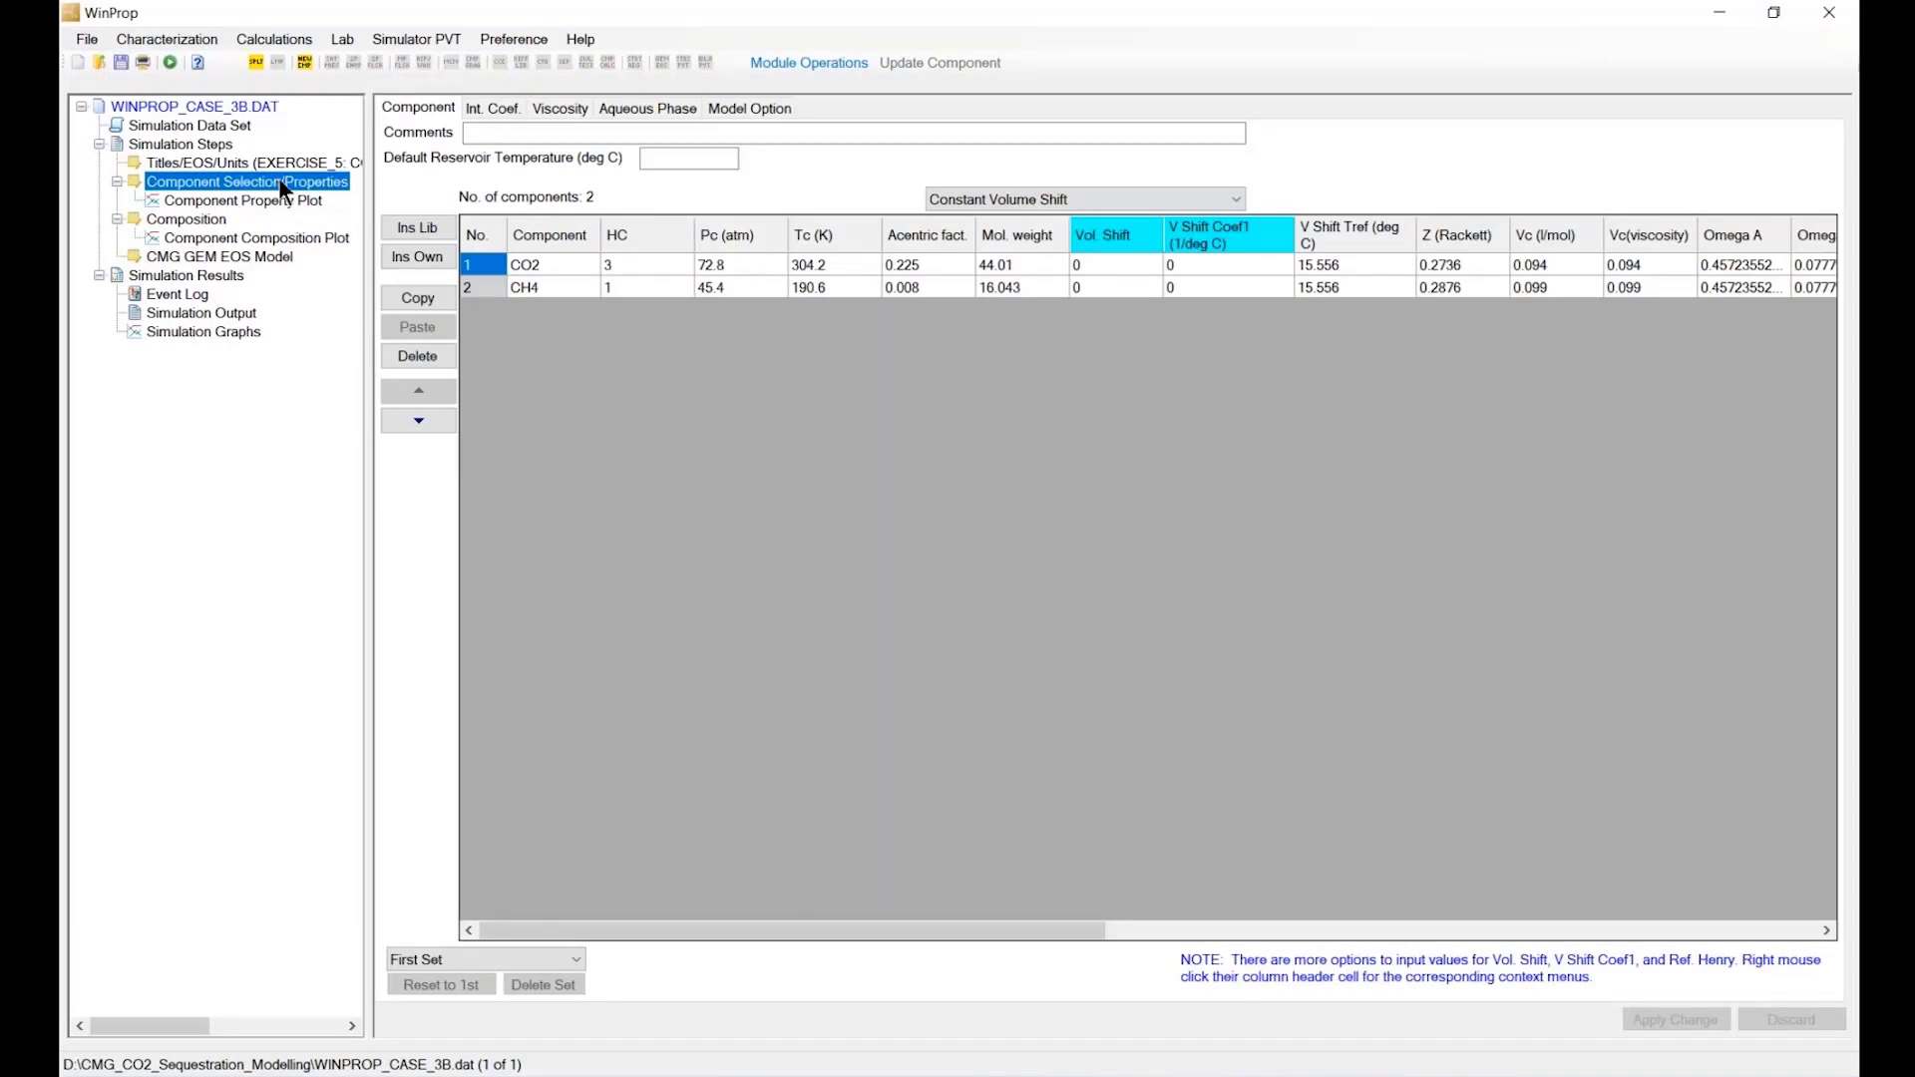
pyautogui.click(635, 105)
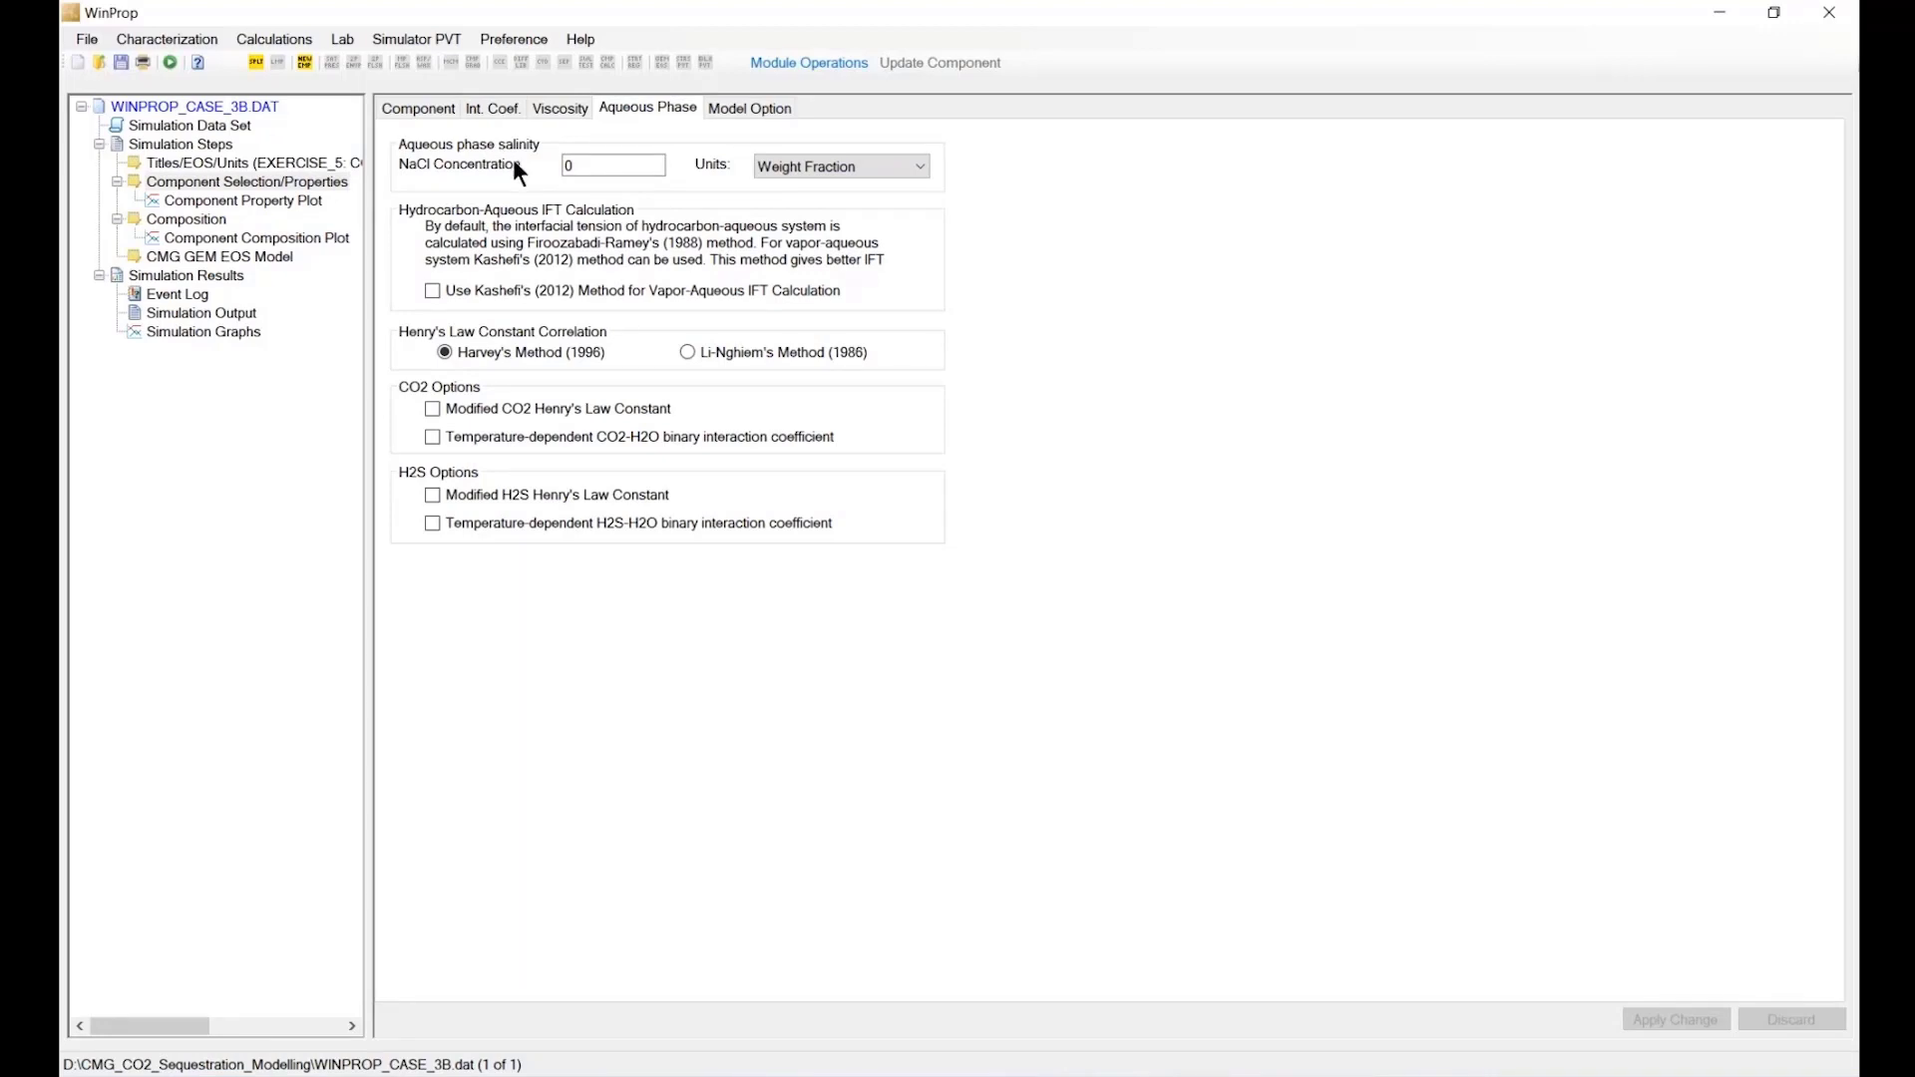
# Enter a NaCl concentration of 0.1 and set its units to Molality (mol NaCl/Kg H2O).
pyautogui.press('Tab')
pyautogui.click(593, 162)
pyautogui.write('.1')
pyautogui.click(816, 175)
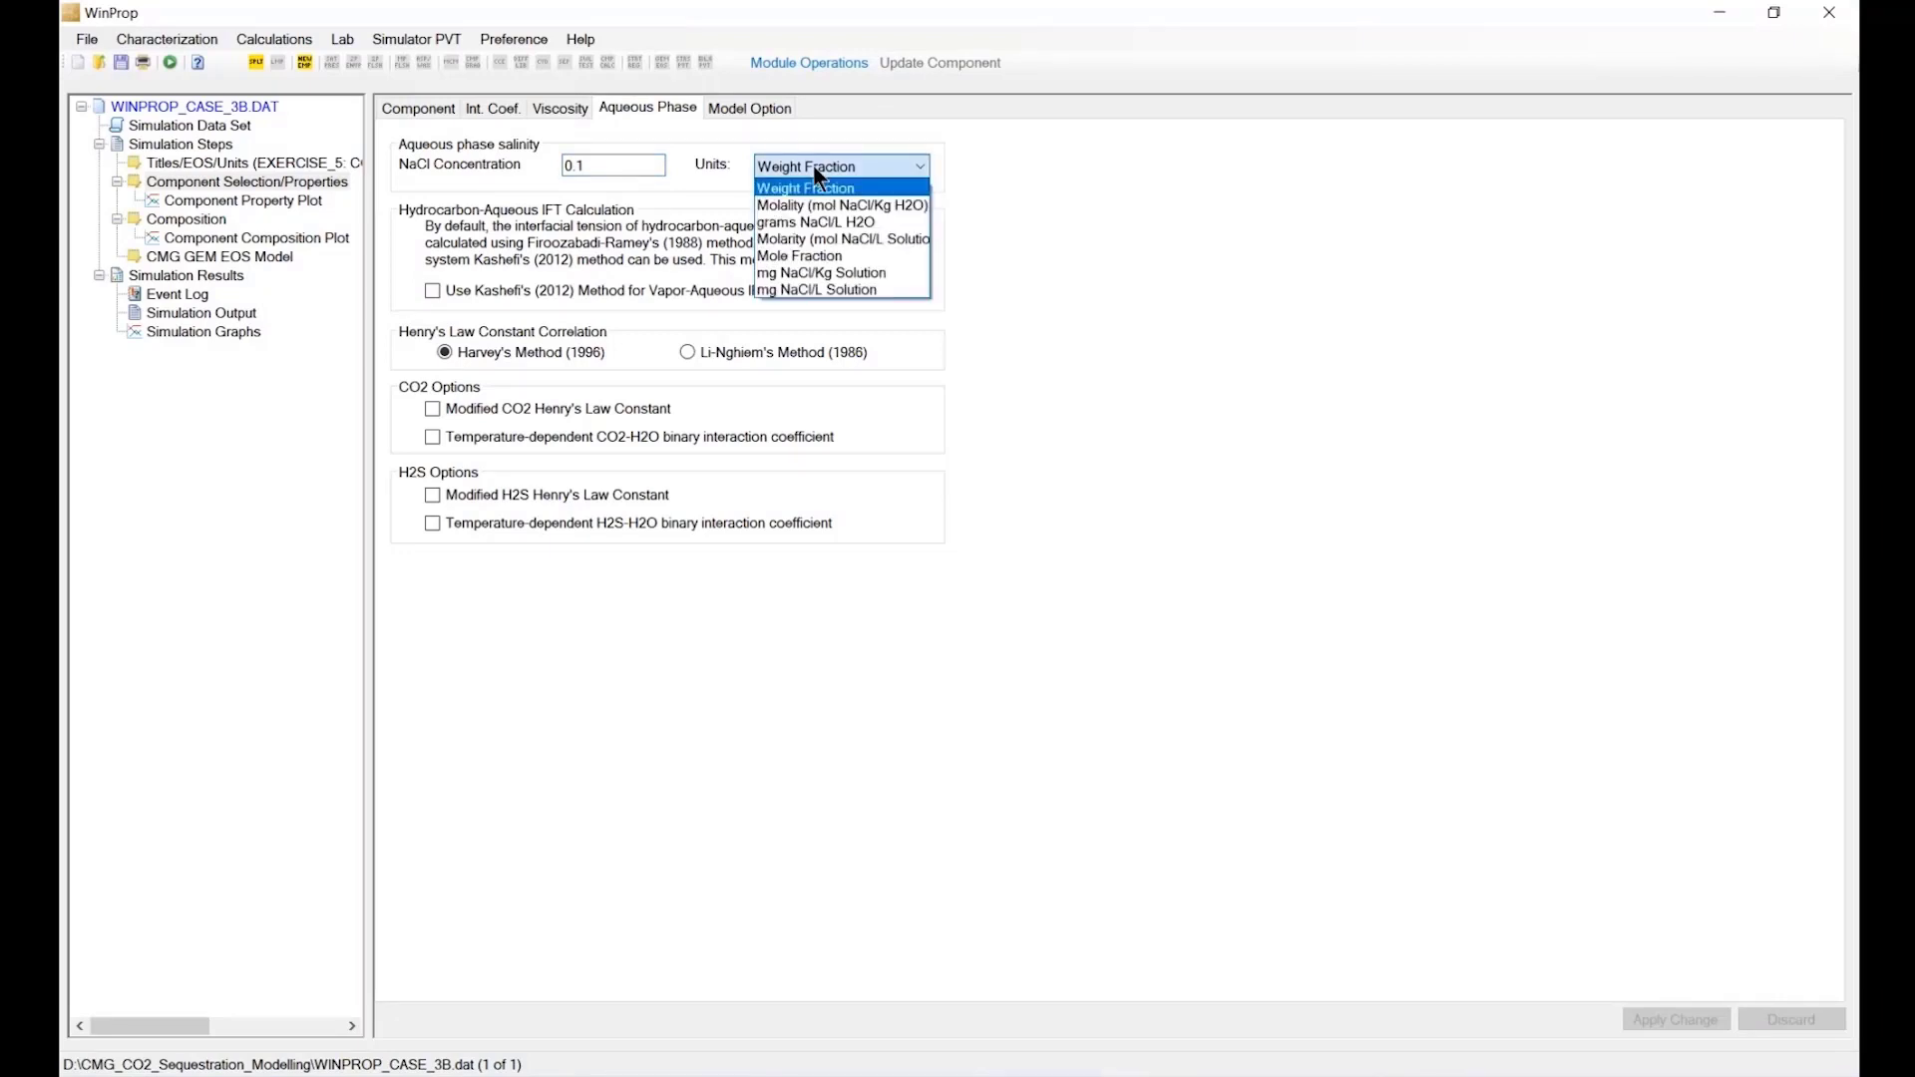
pyautogui.click(849, 210)
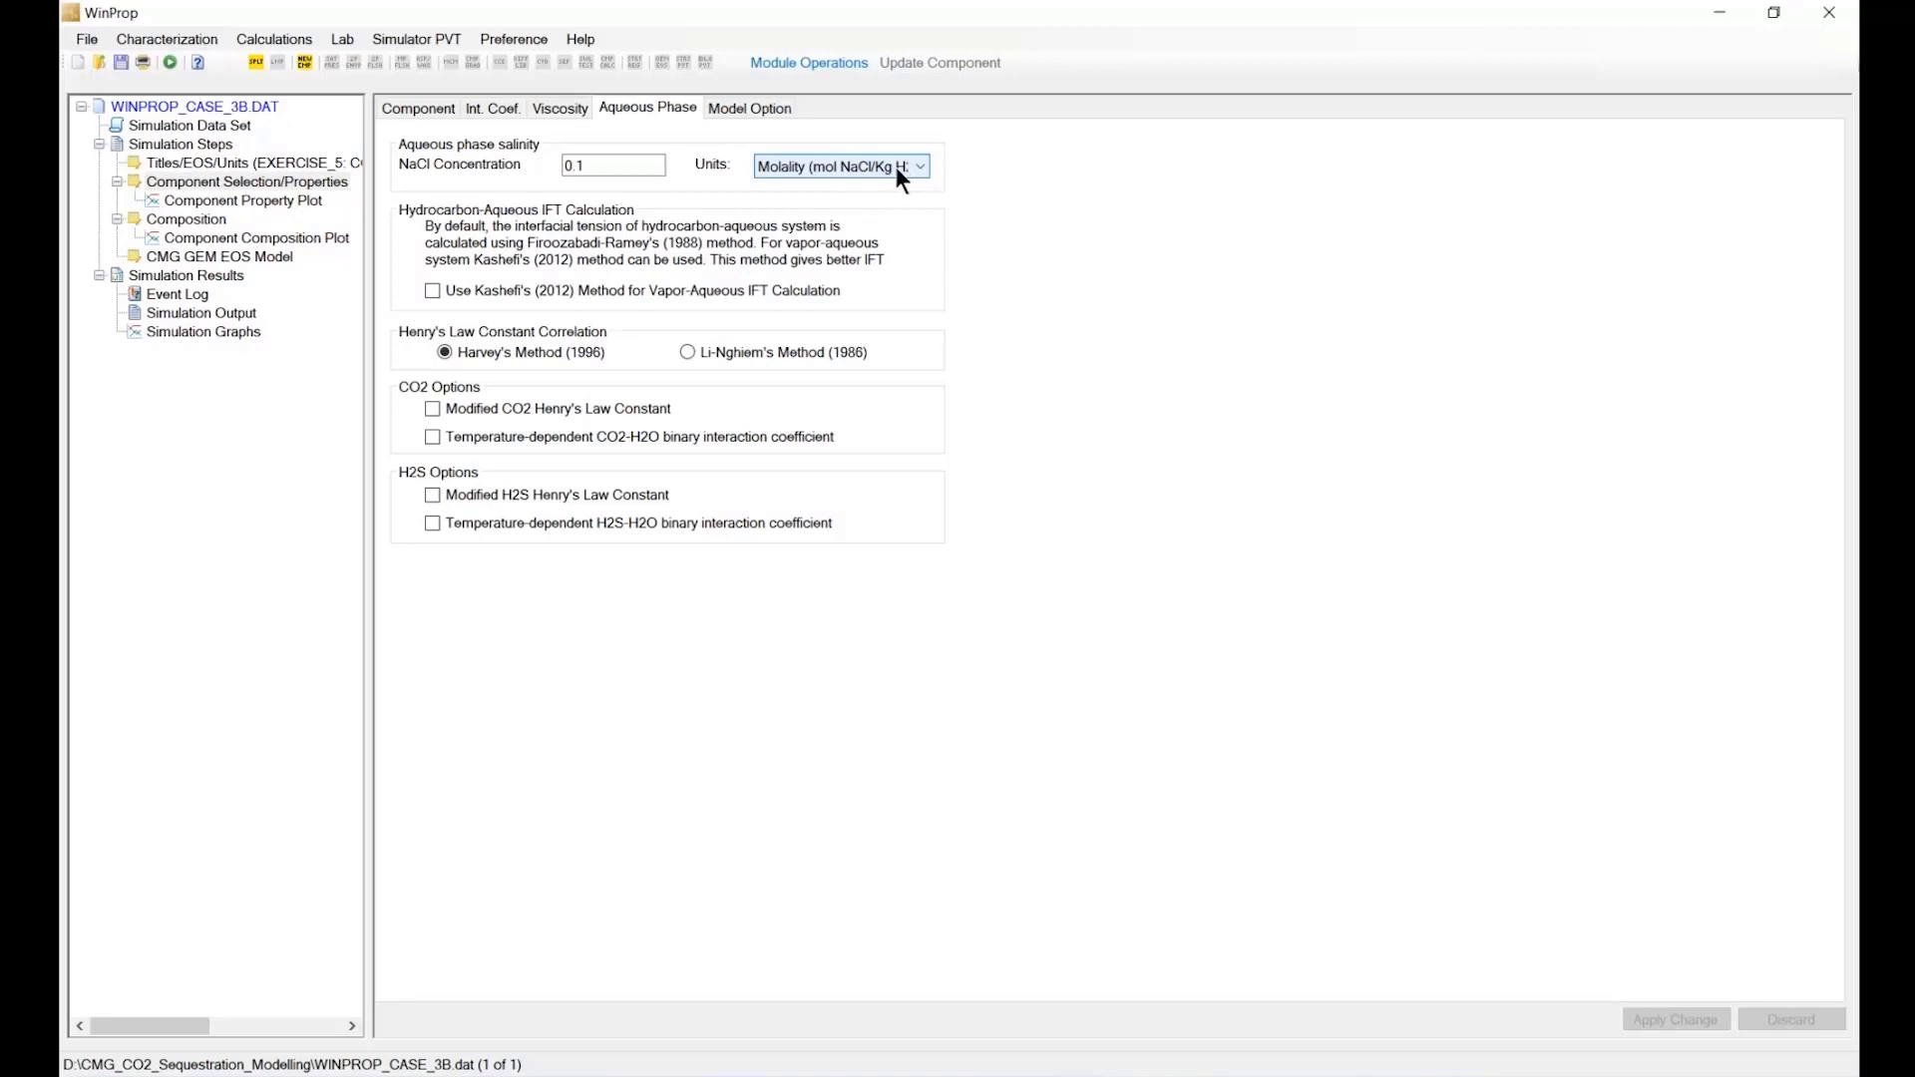
pyautogui.click(581, 167)
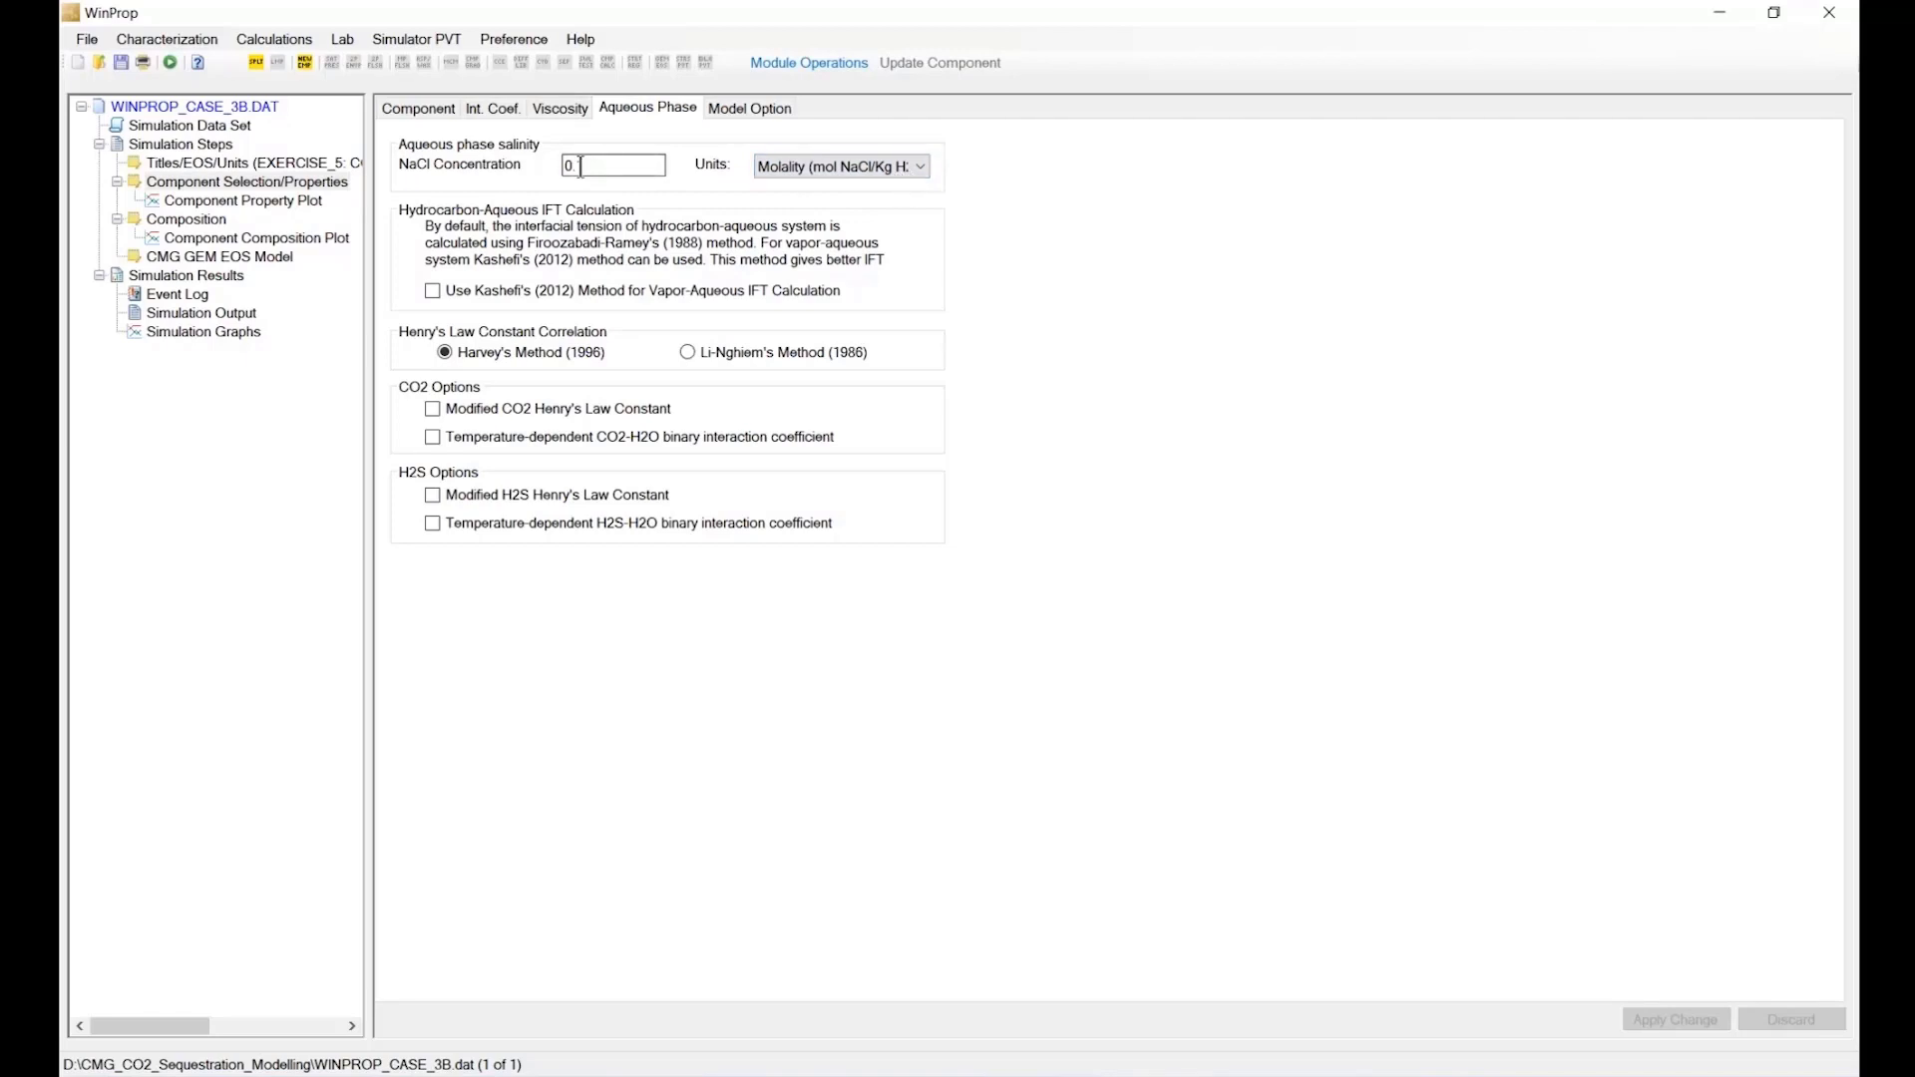
pyautogui.write('1')
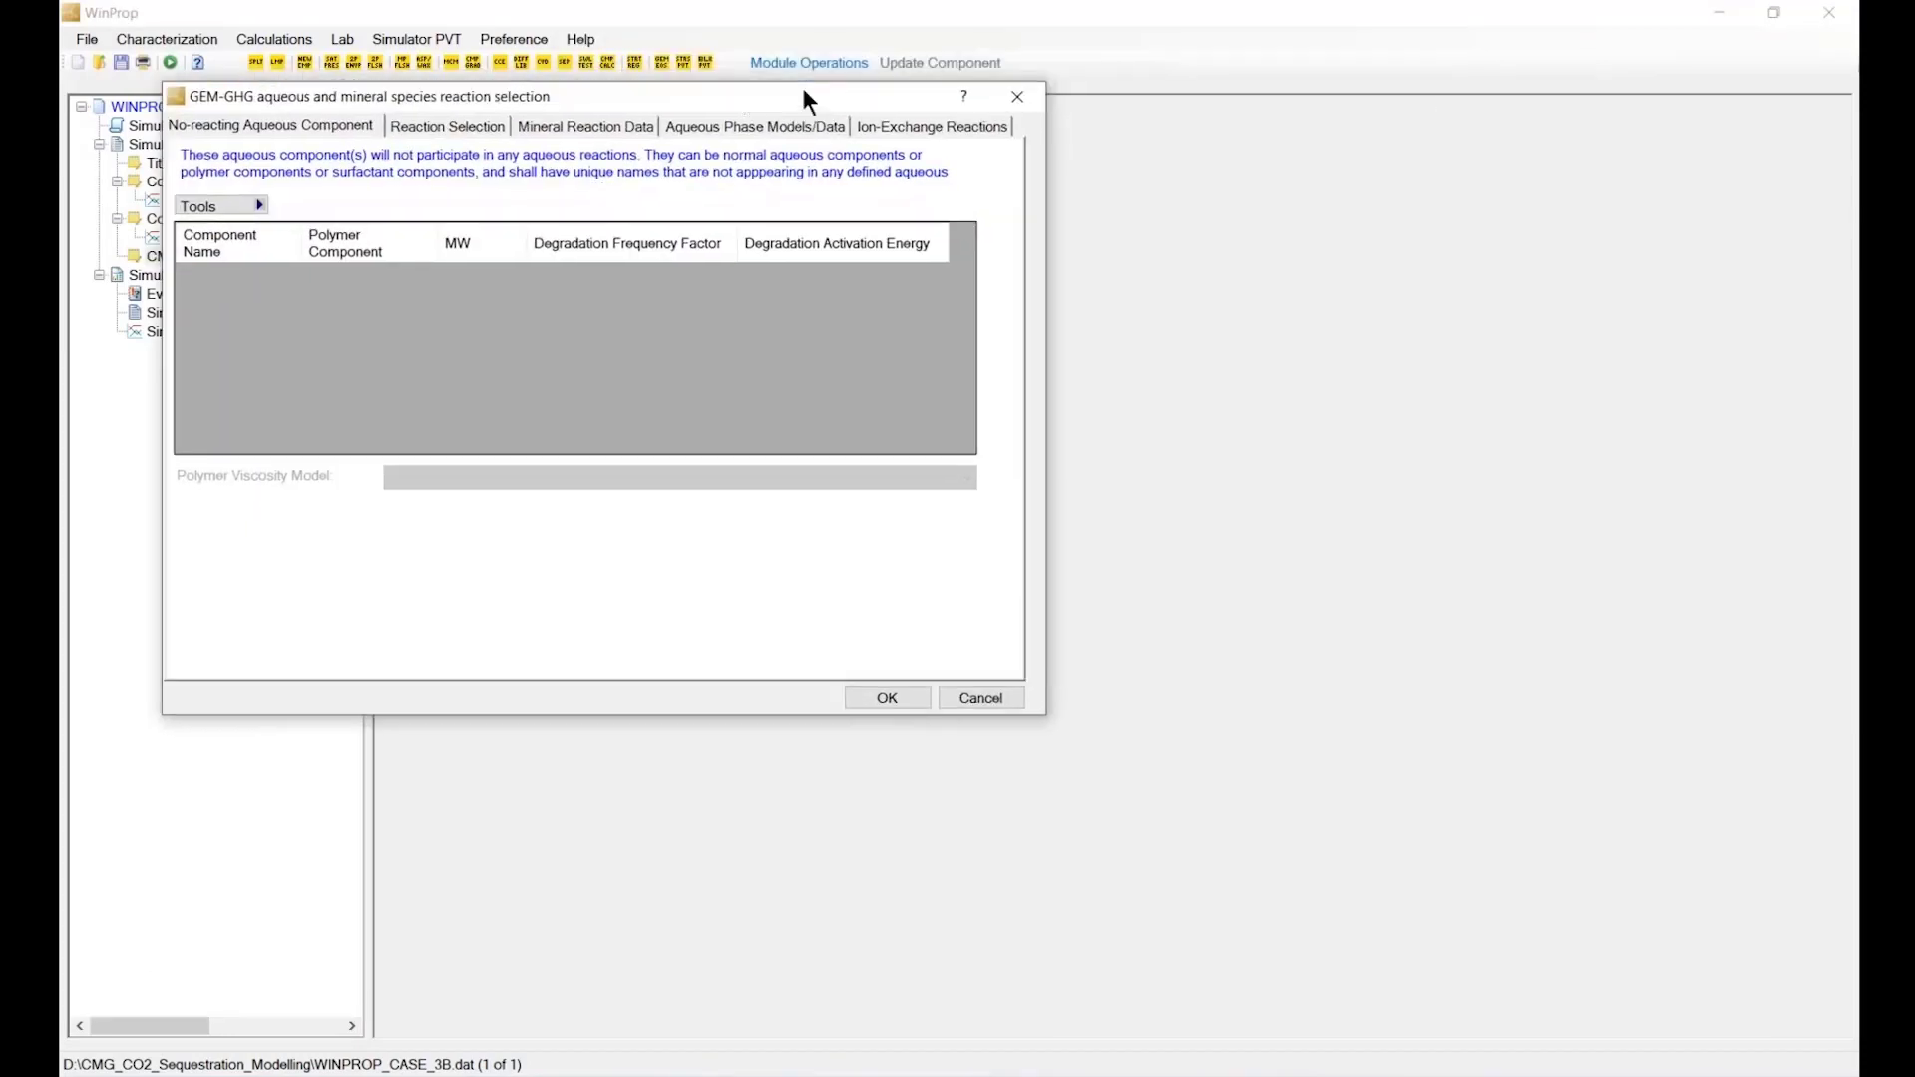
# Bring up the Aqueous Phase Models/Data page showing constant salinity 0.1 NaCl molality and the B-Dot model.
pyautogui.click(761, 130)
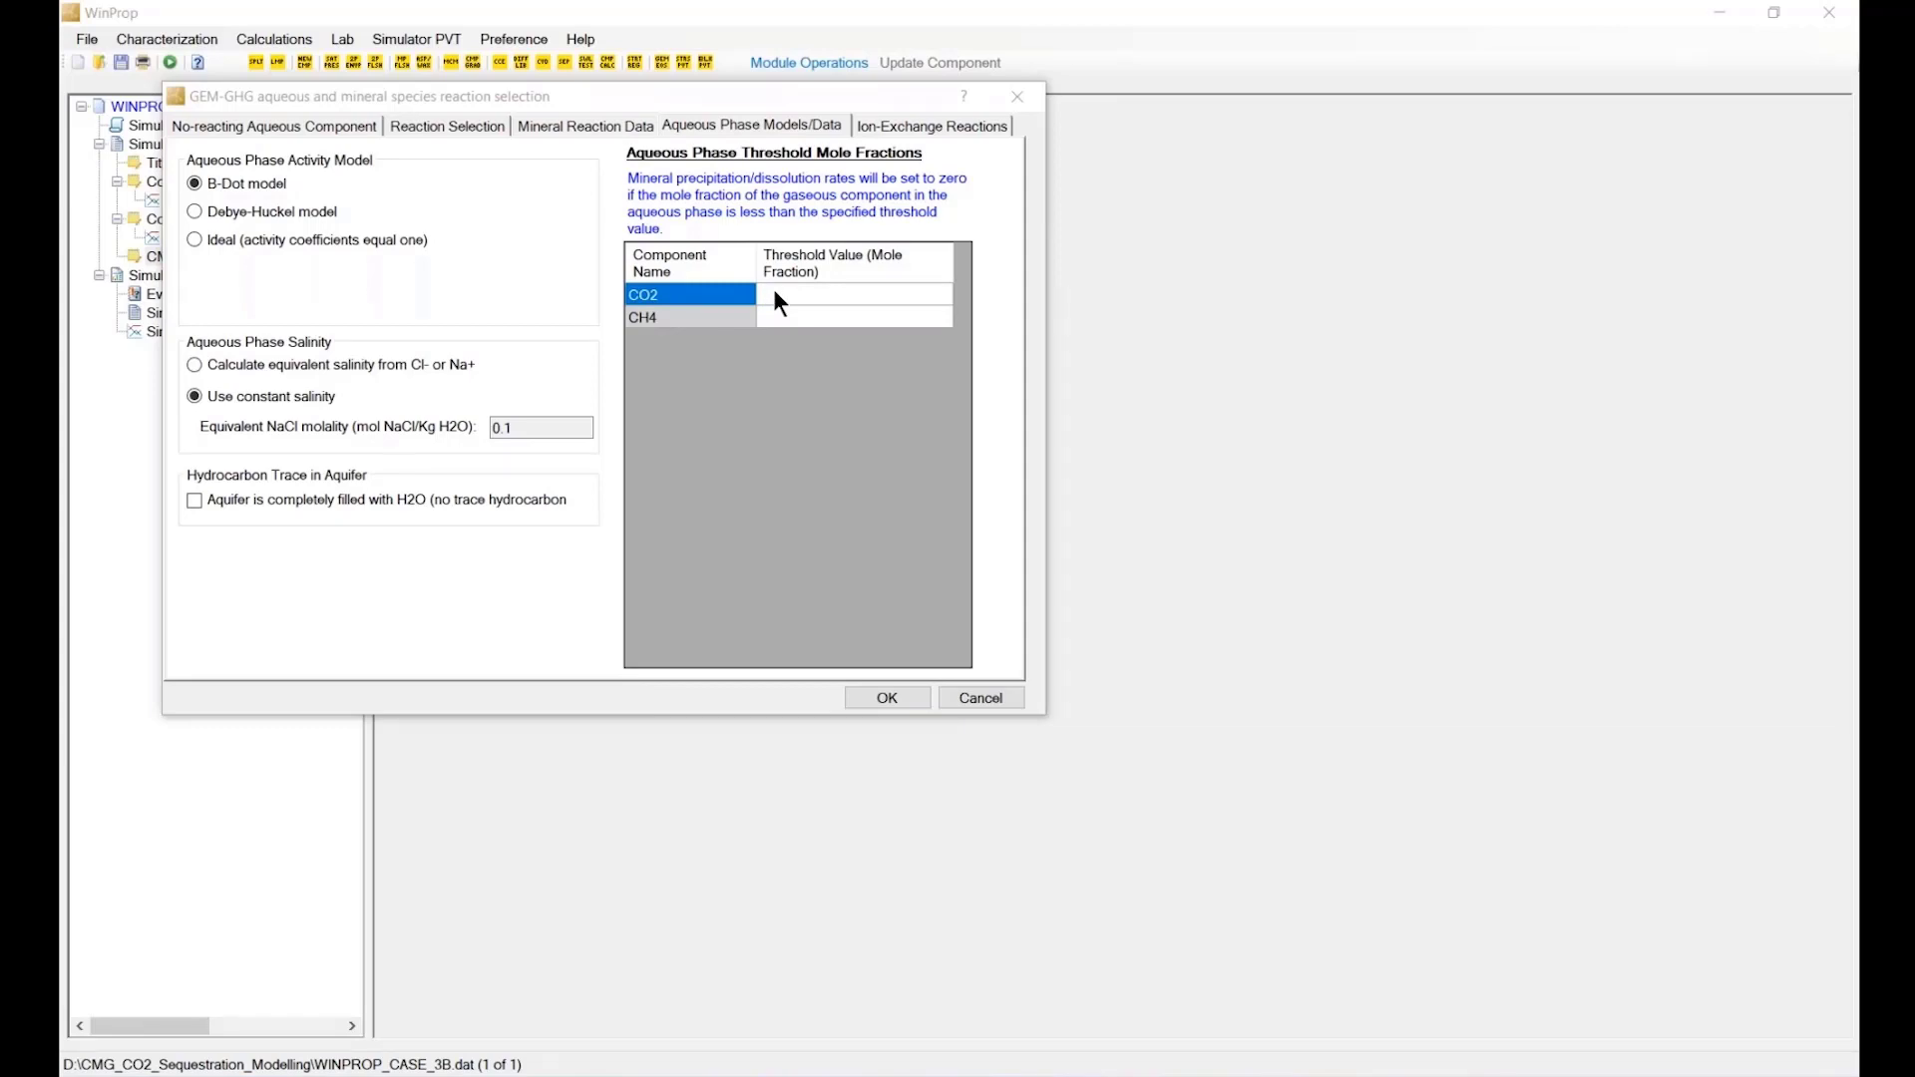
# In the Threshold Value column, give CO2 a threshold of 0.0001 and CH4 a threshold of 1.
pyautogui.click(778, 294)
pyautogui.click(778, 294)
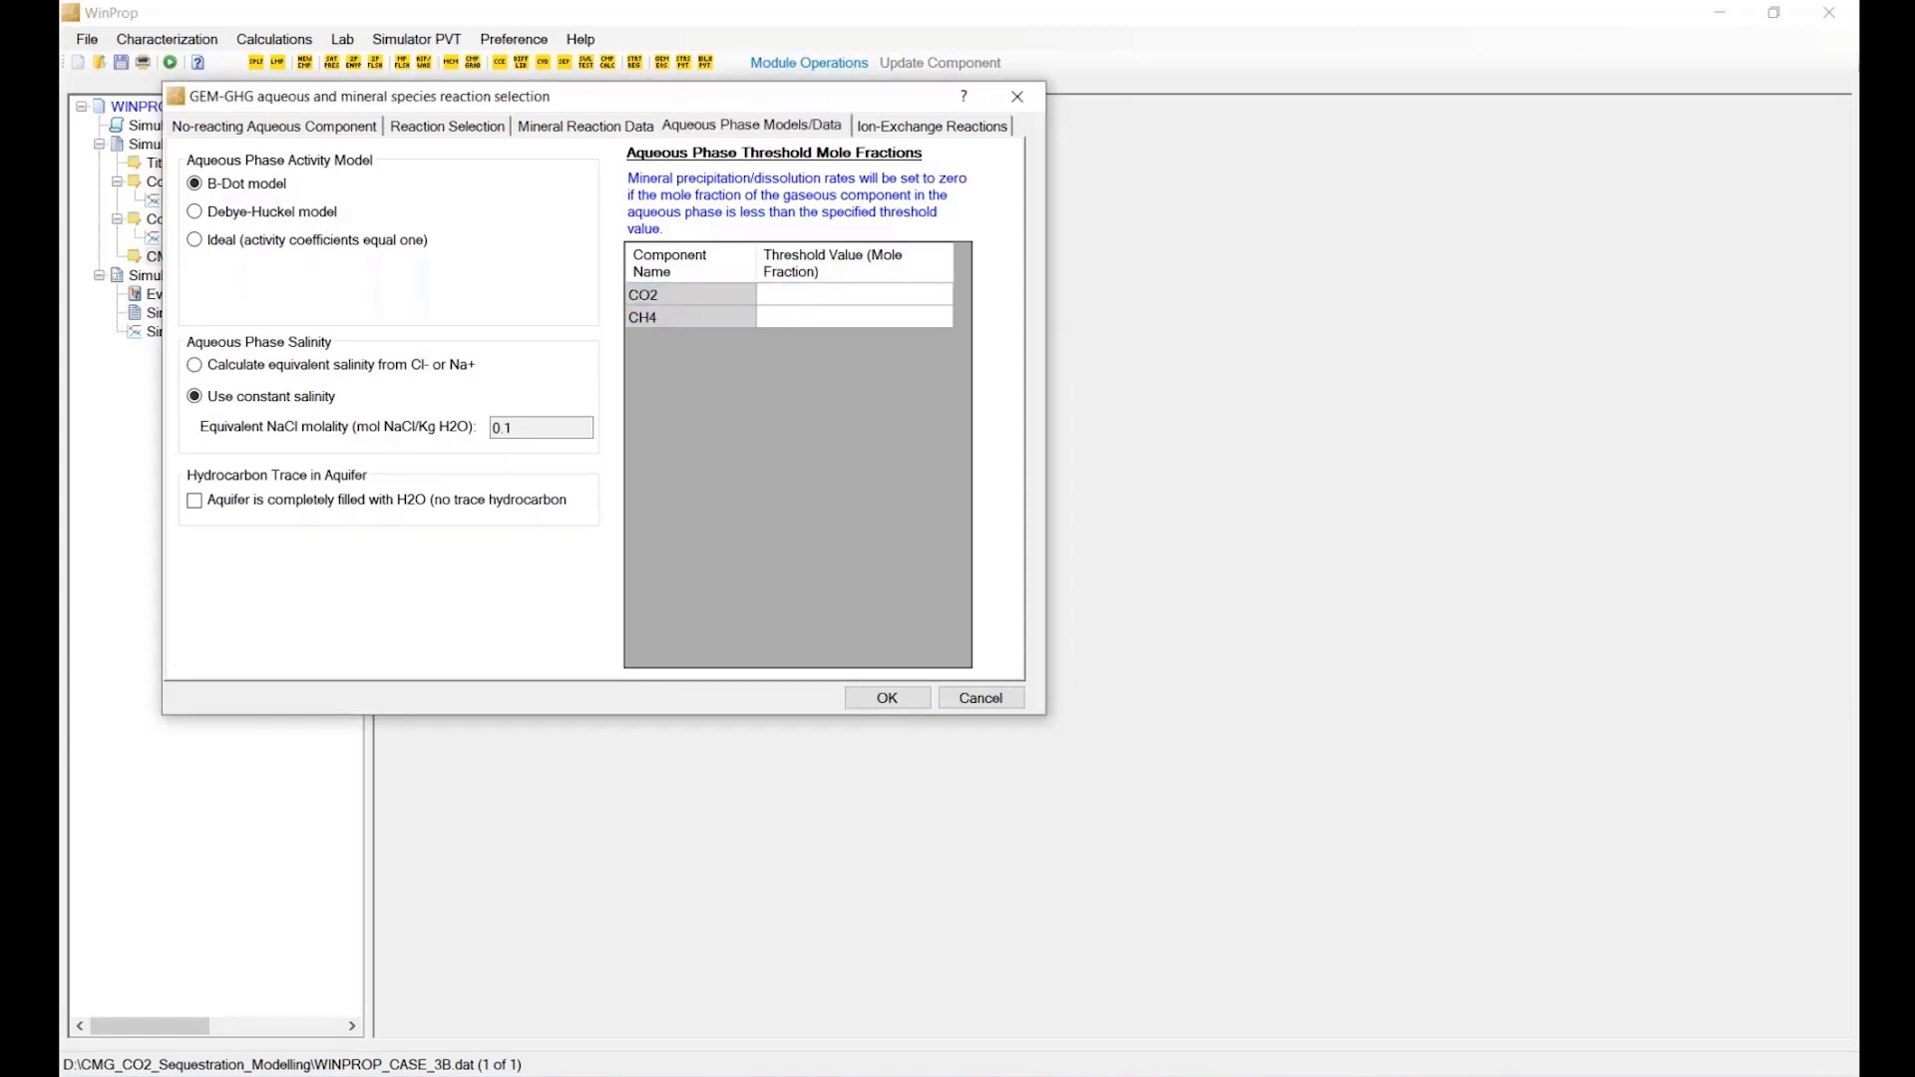
pyautogui.write('0.0001')
pyautogui.click(805, 320)
pyautogui.click(805, 321)
pyautogui.write('1')
pyautogui.click(844, 301)
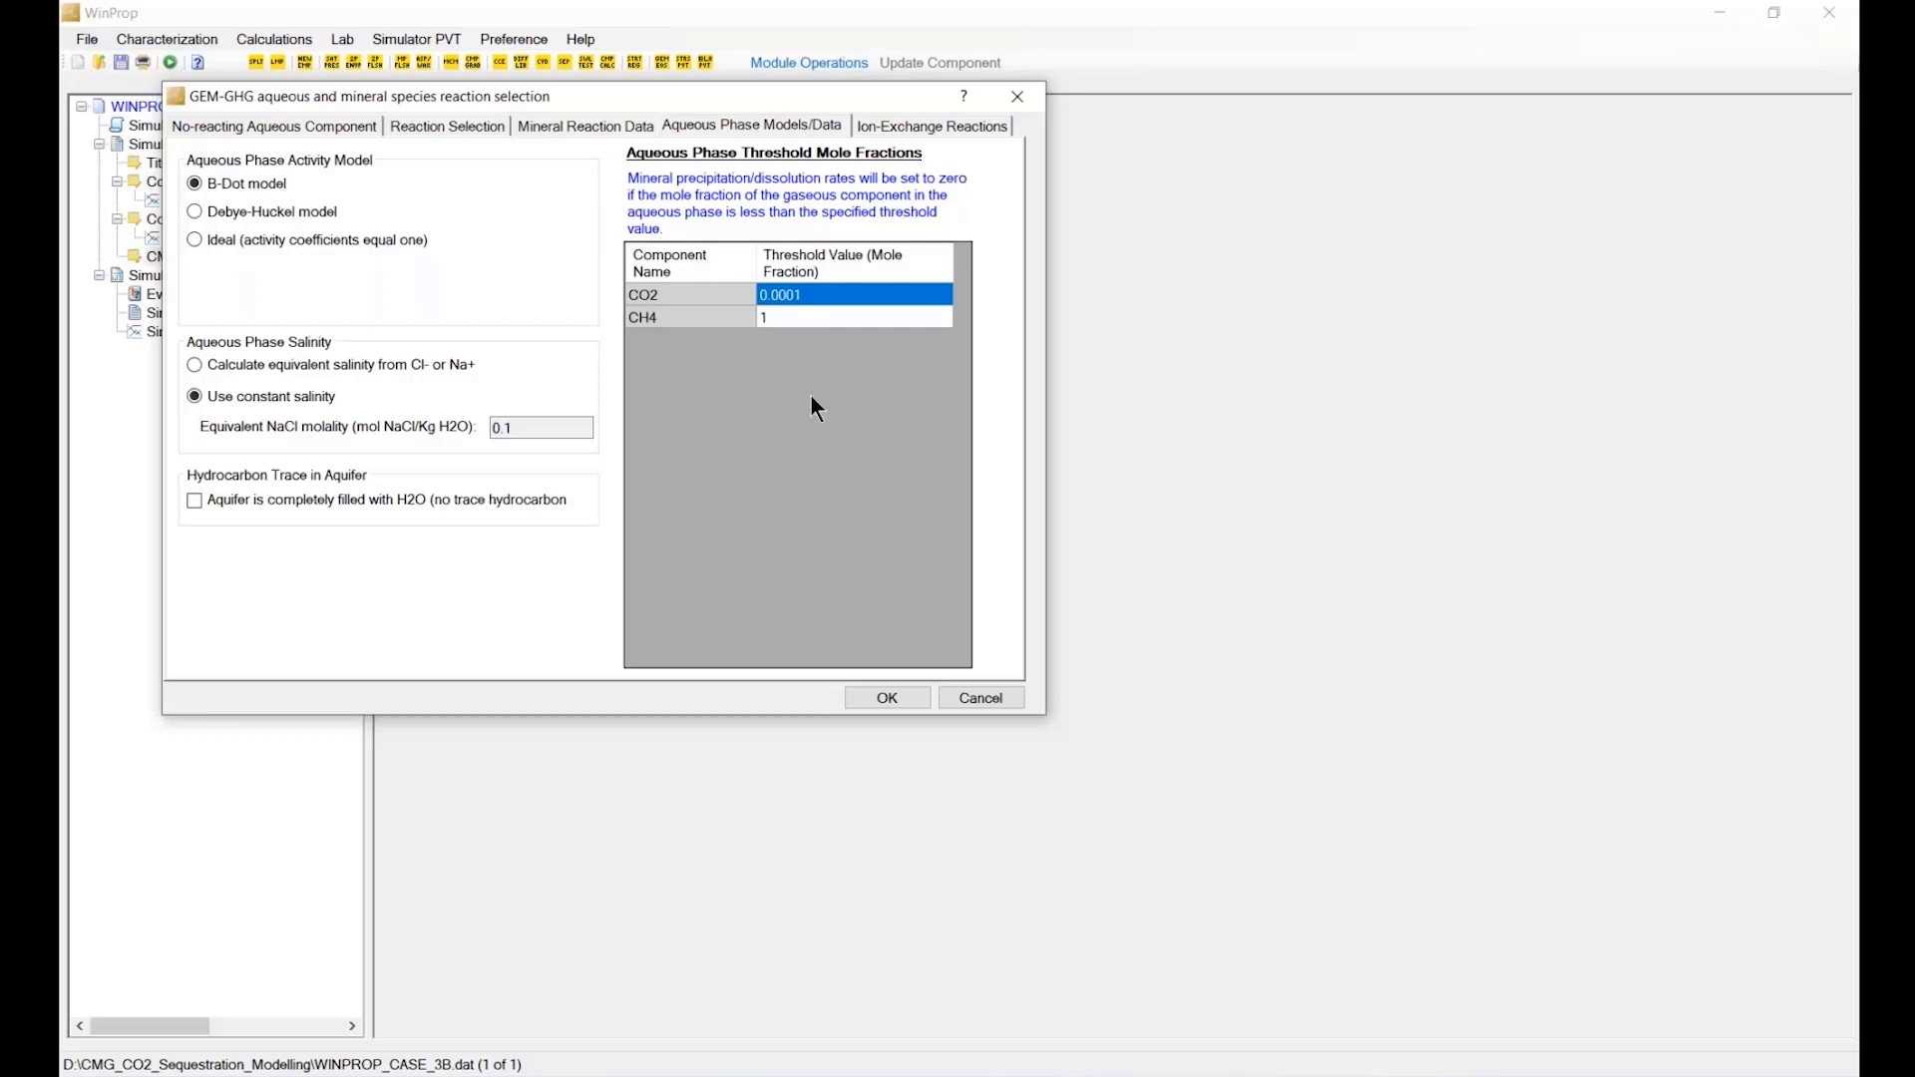
pyautogui.click(681, 325)
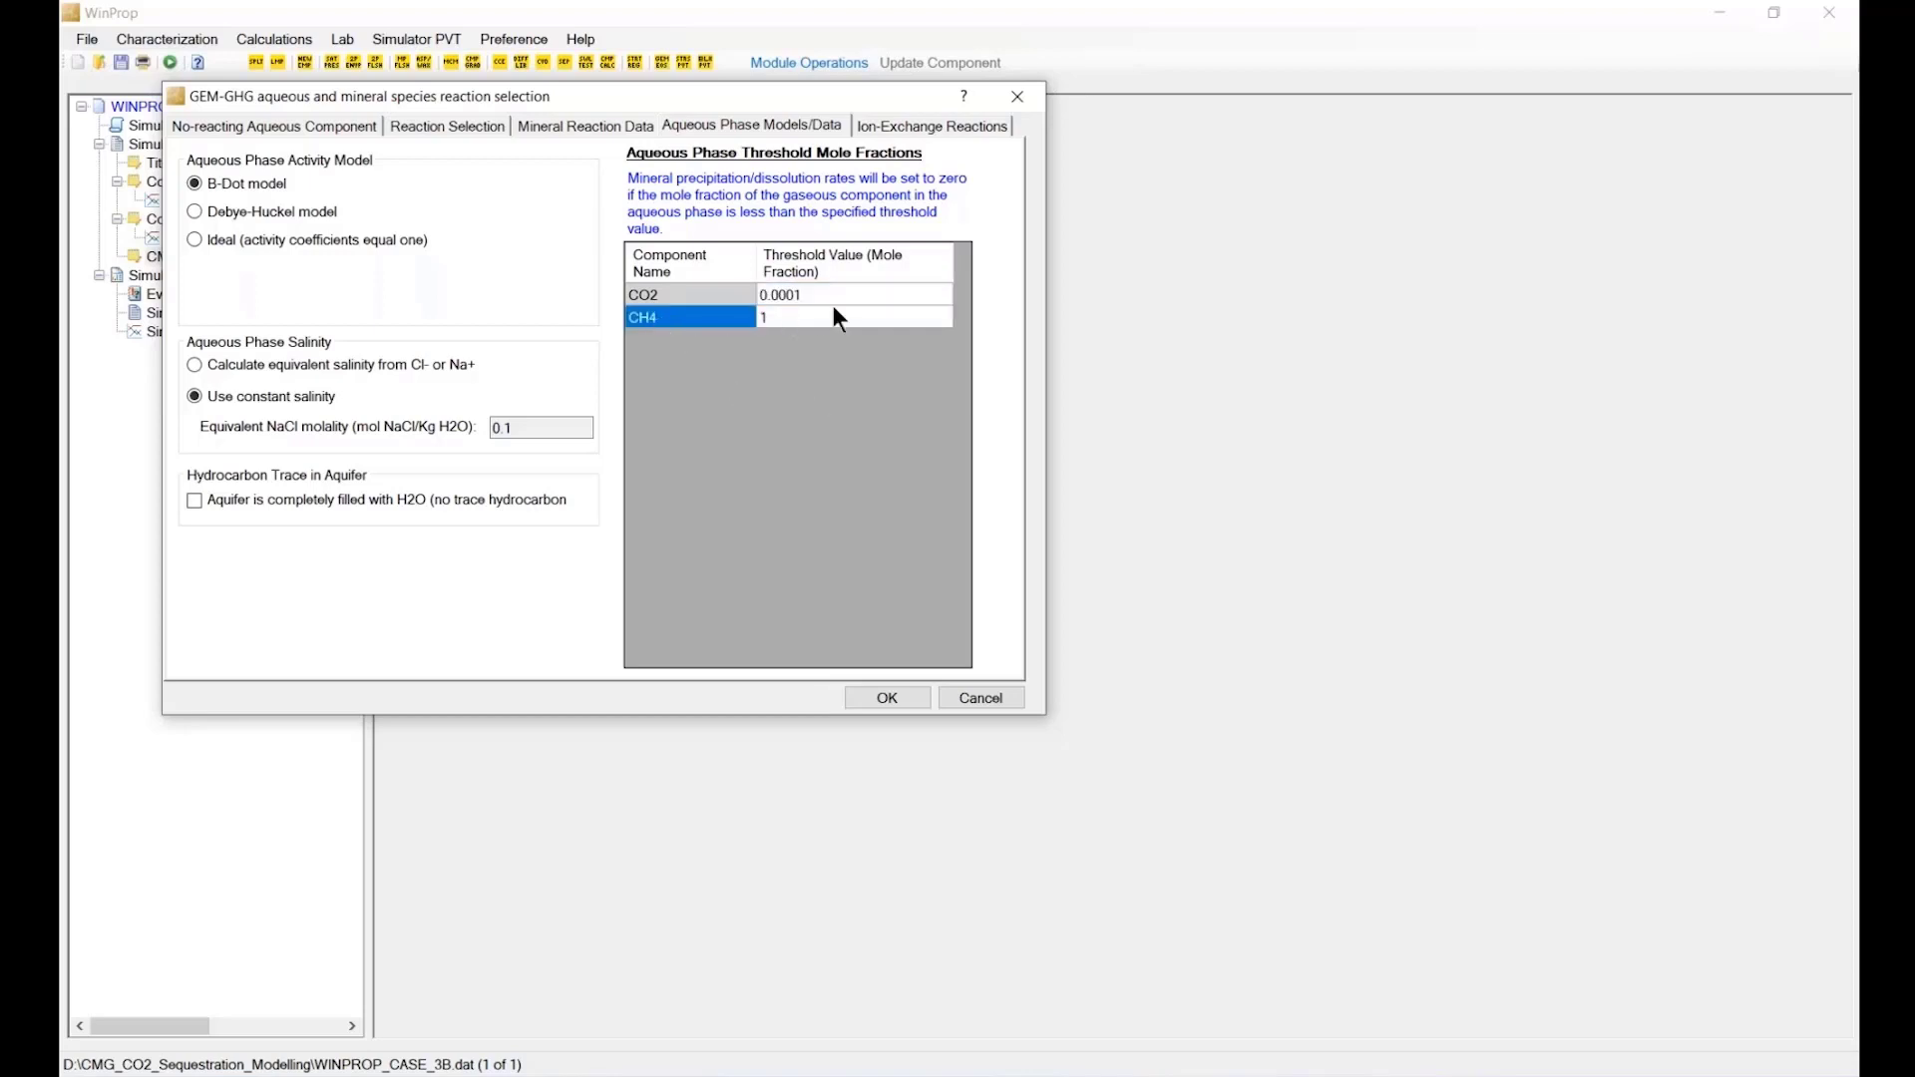